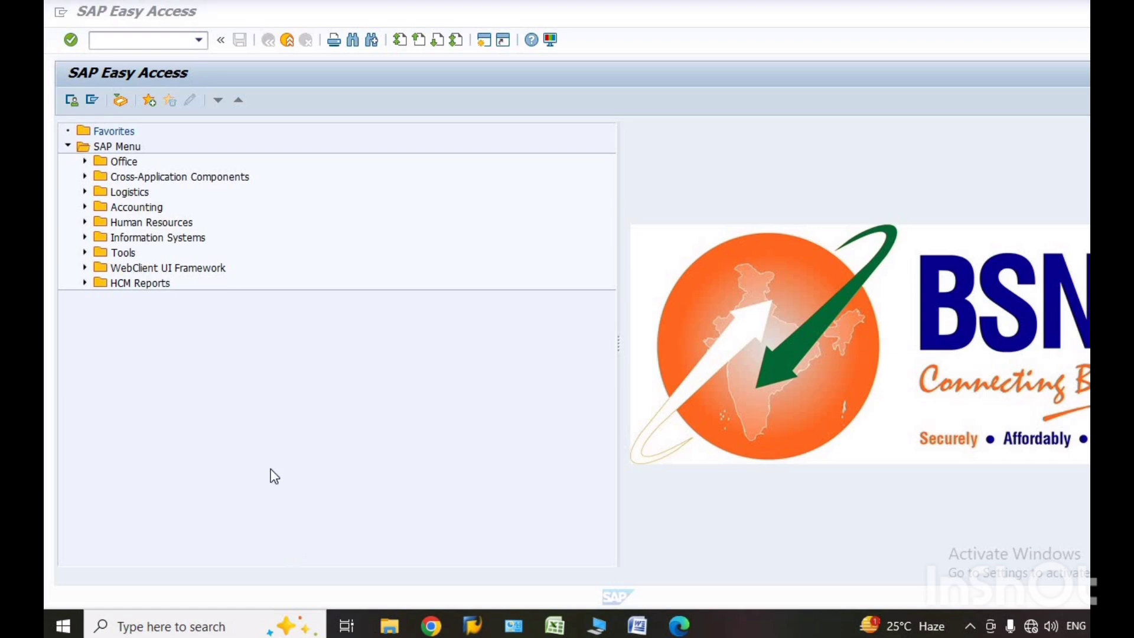
Start the Document Release Status transaction with the code /nzmmp_rel.
click(200, 41)
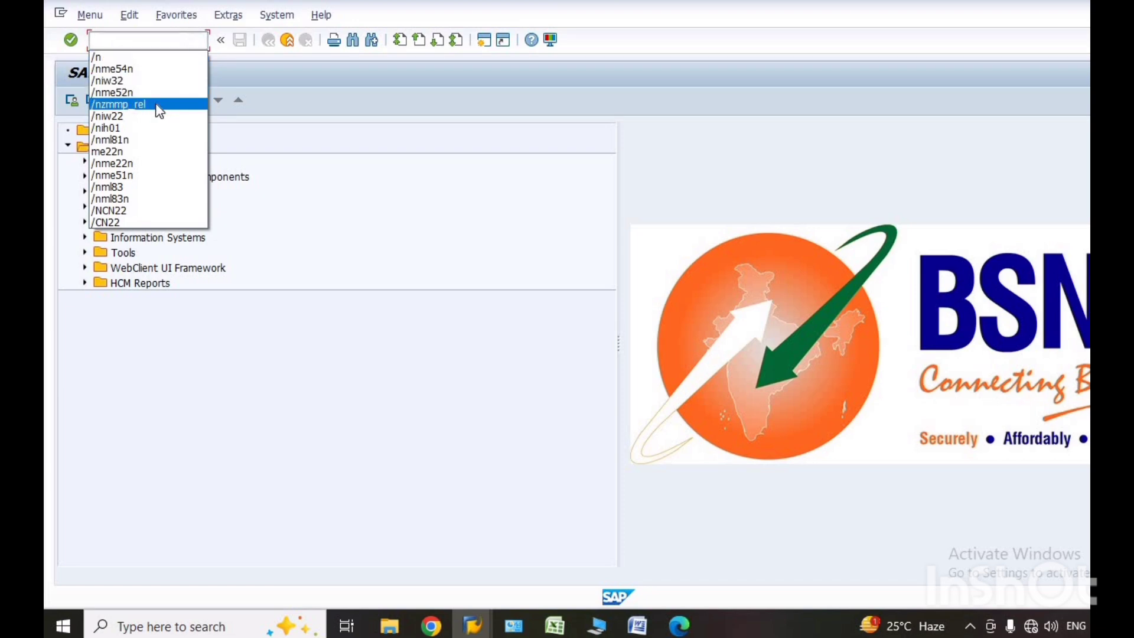
click(157, 105)
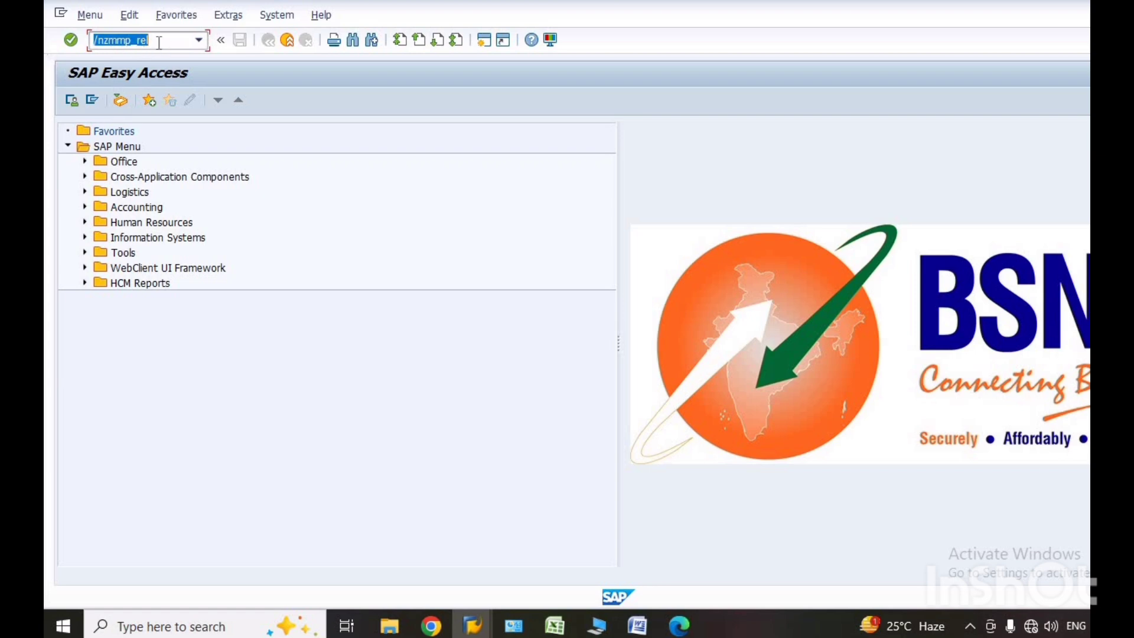
click(71, 41)
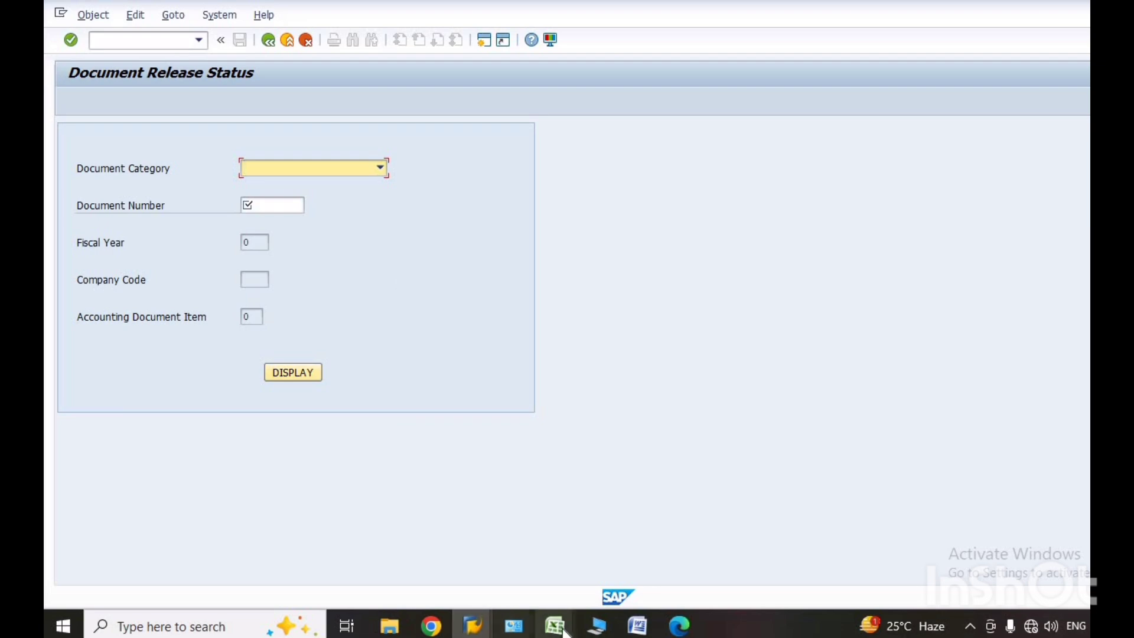
Switch to the sanction register workbook in Excel and copy the purchase requisition number from cell Y60, leaving the cell's formula as is.
mouse_move(562, 631)
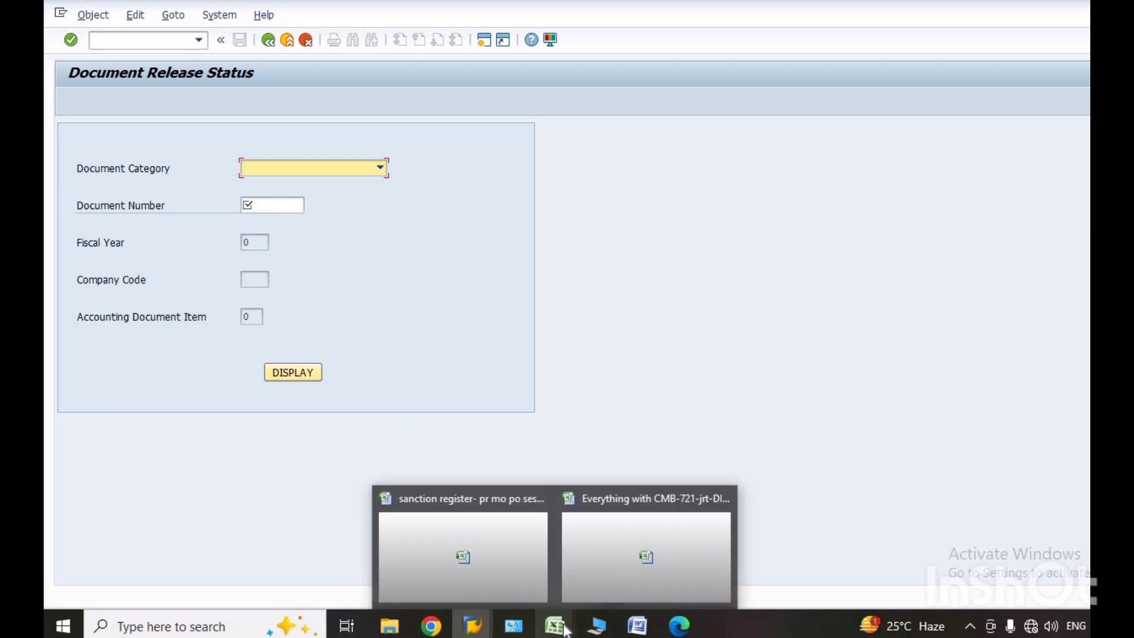
click(521, 570)
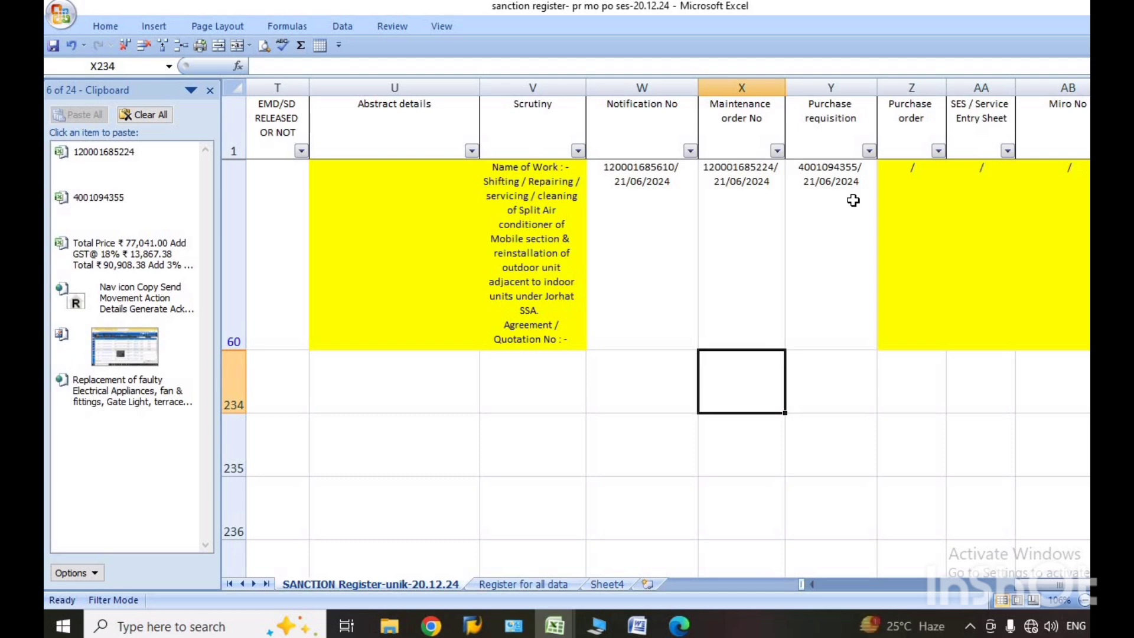
click(737, 241)
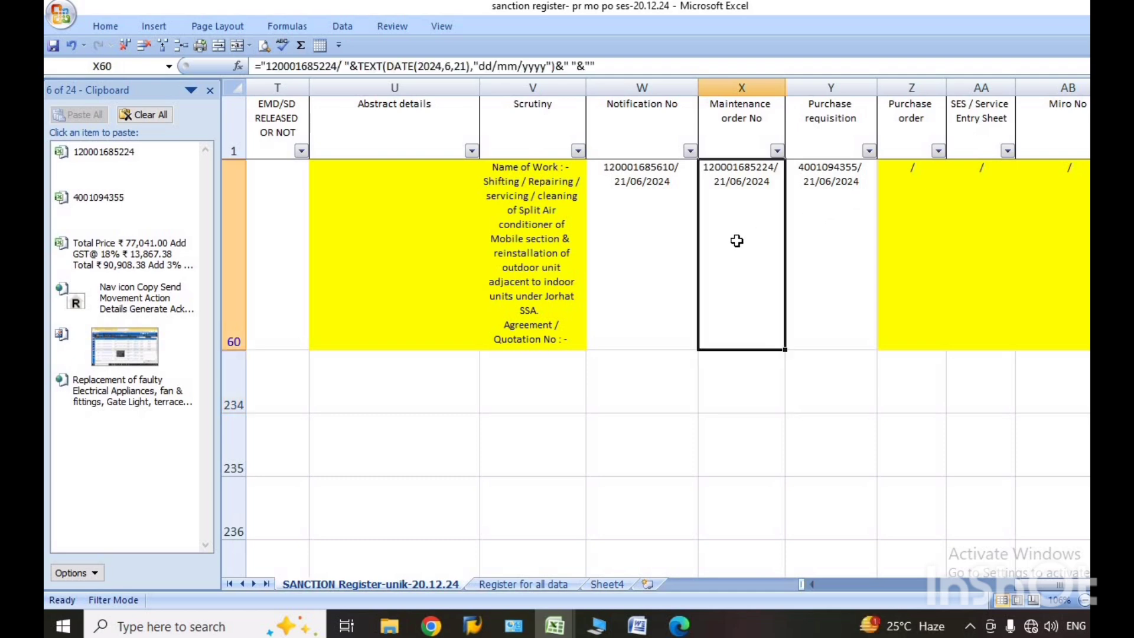
click(807, 174)
double_click(806, 175)
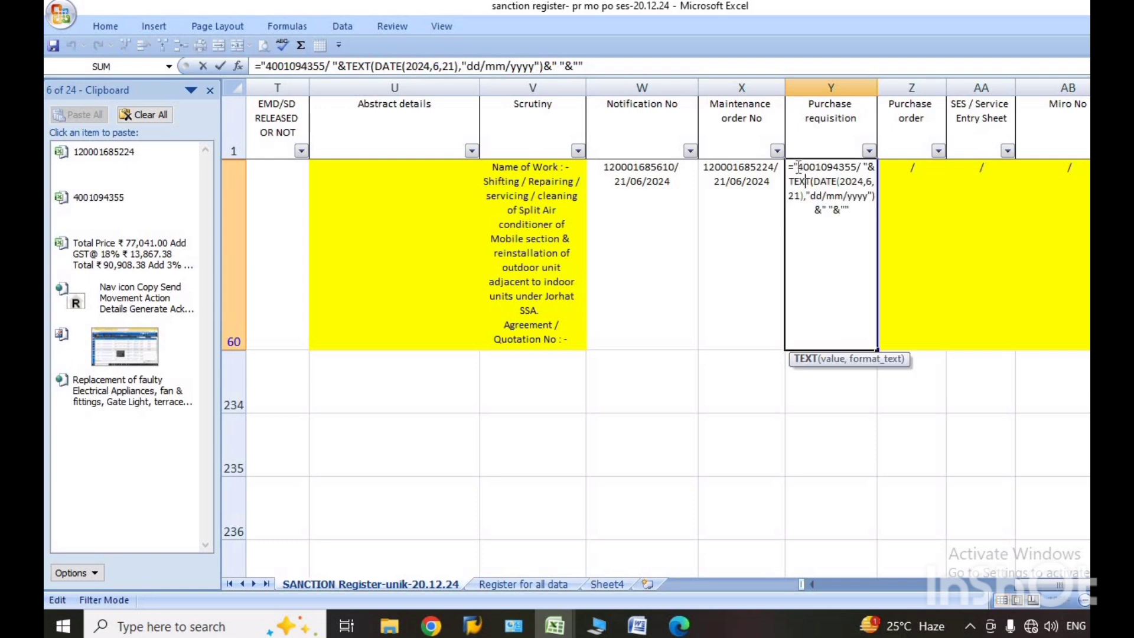
drag(799, 167, 858, 167)
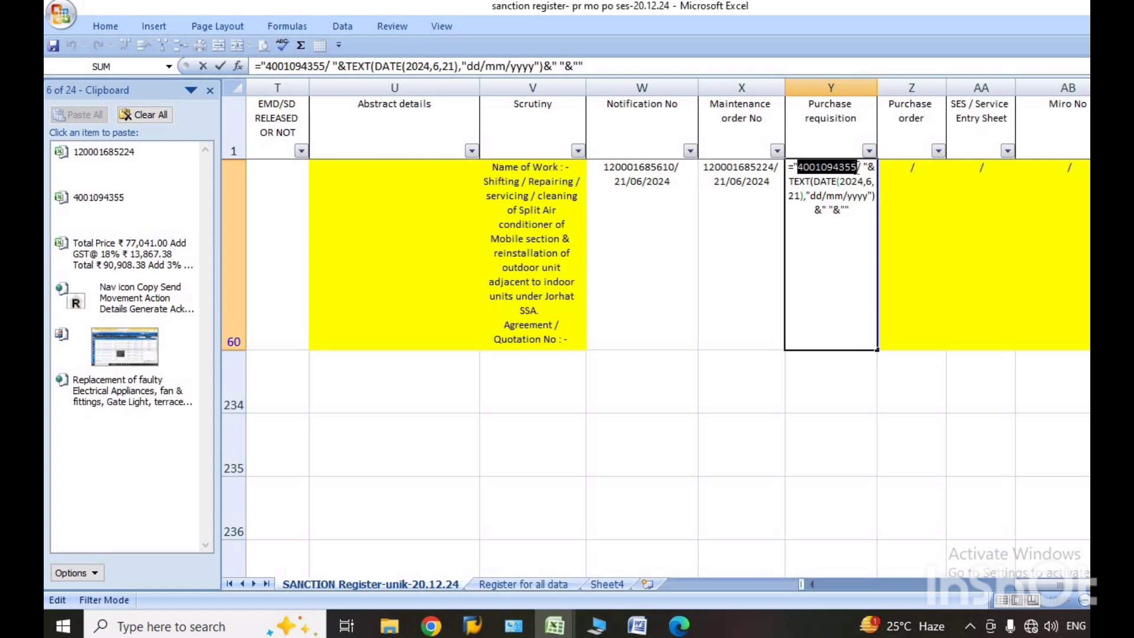
key(ctrl+c)
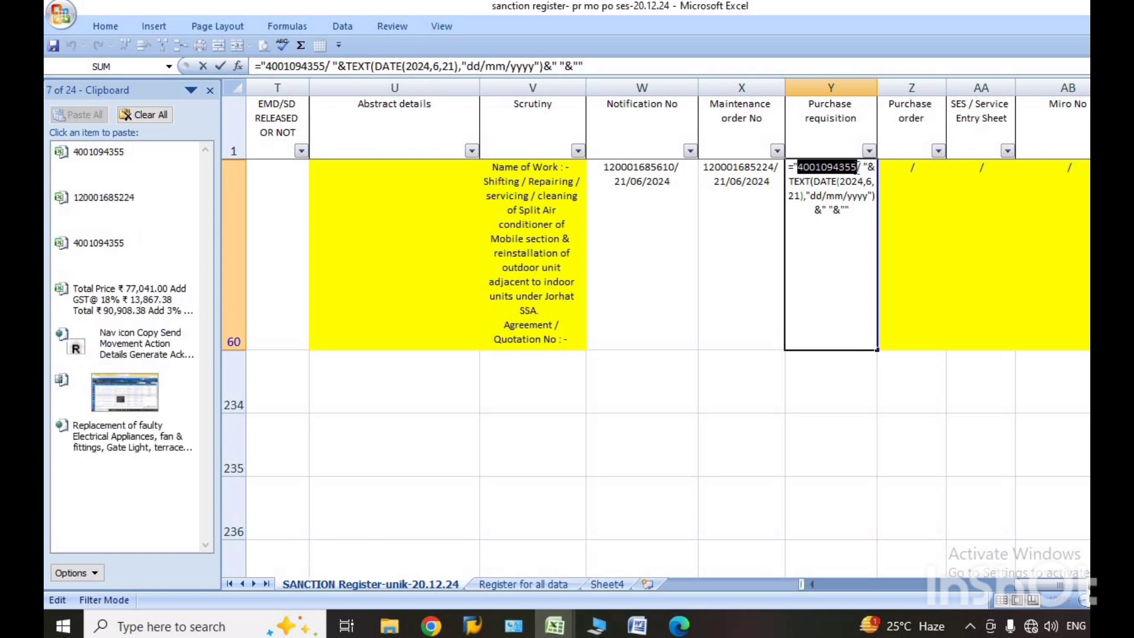
key(Return)
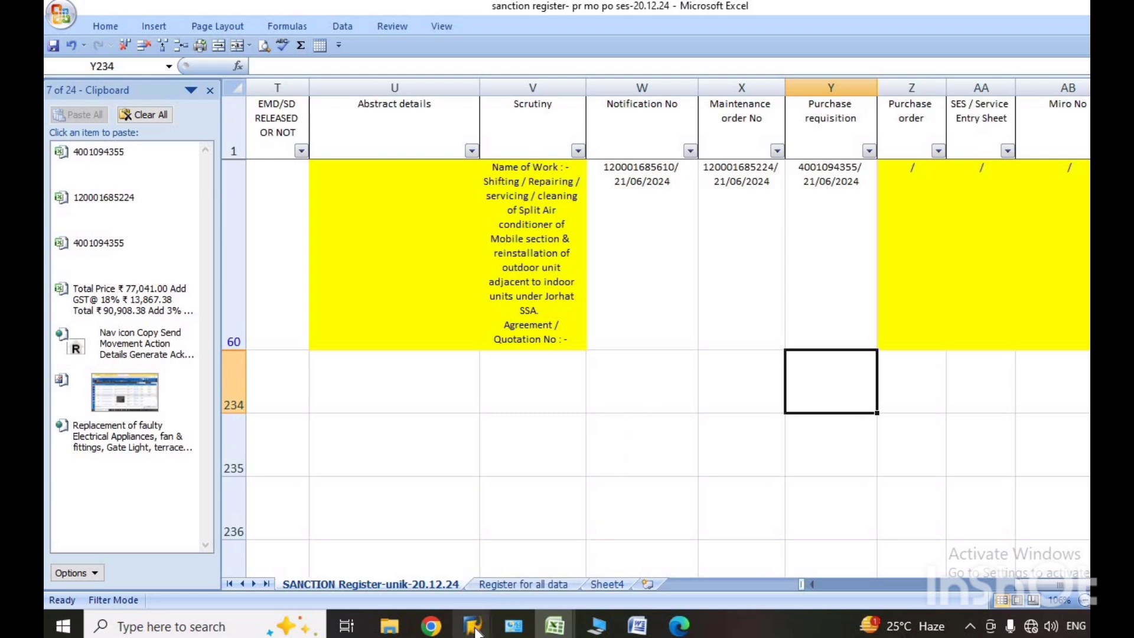
Return to SAP and display the release status for category B Purchase Requisition with the copied requisition number as document number.
mouse_move(475, 627)
click(494, 570)
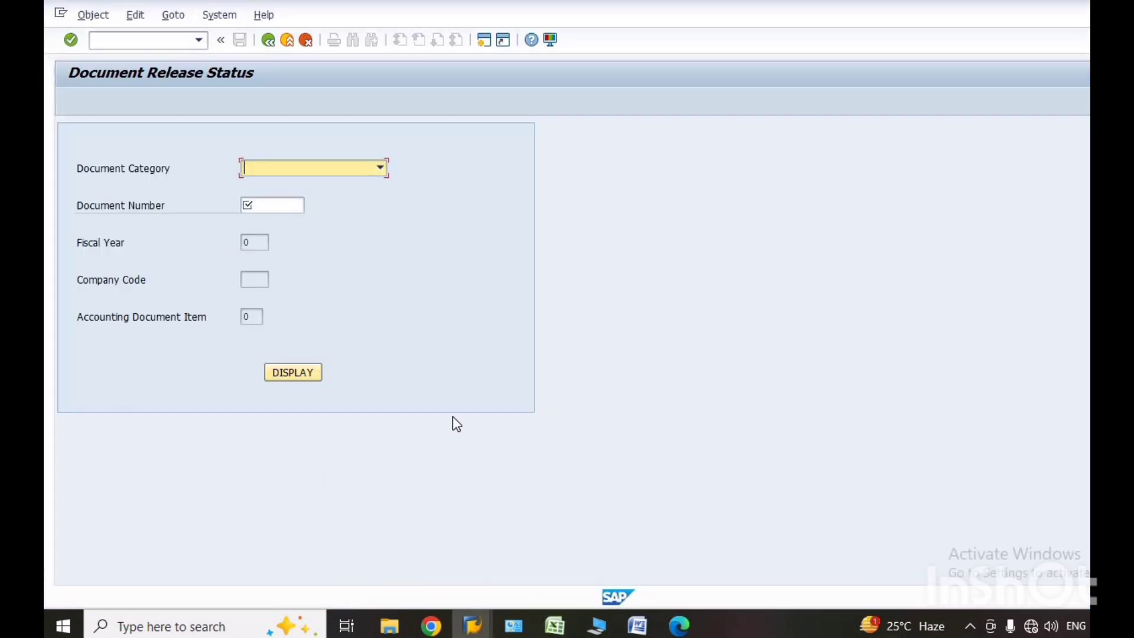
click(379, 170)
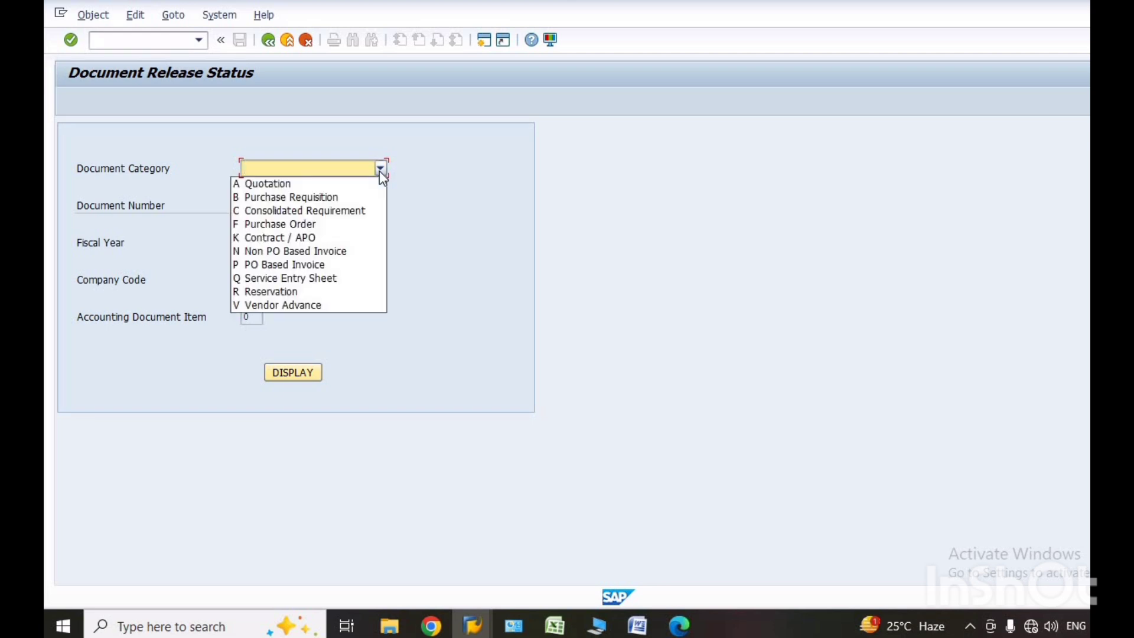
click(338, 199)
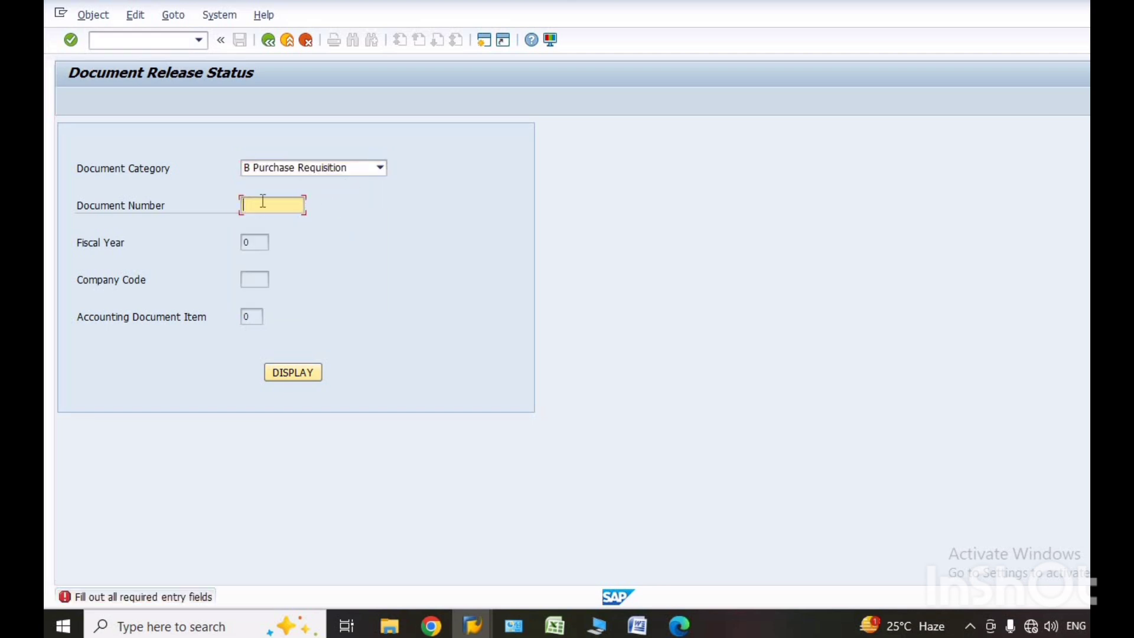
click(381, 169)
click(452, 183)
click(283, 204)
key(ctrl+v)
click(286, 373)
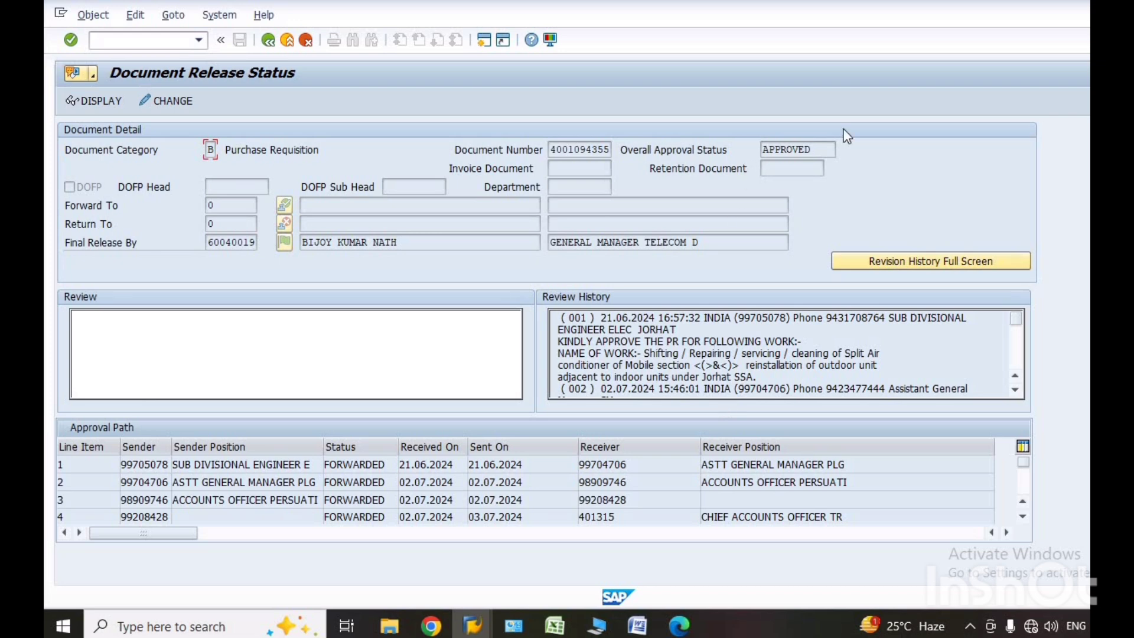
Review the approval path down to its last line item and open the purchase requisition for display.
click(1023, 518)
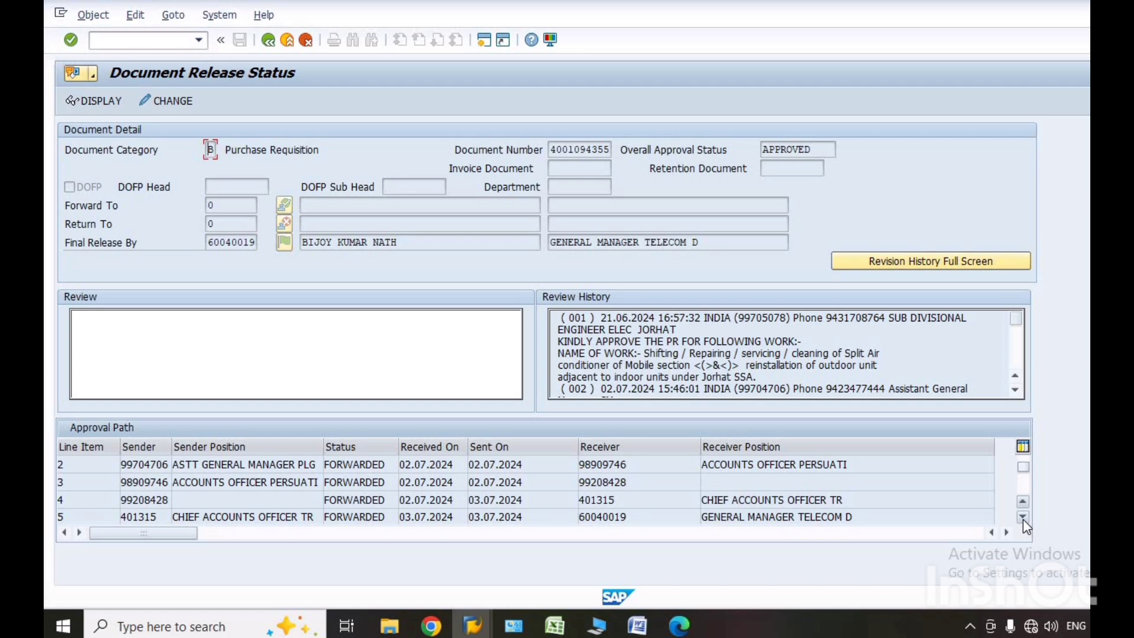
click(1023, 518)
click(1023, 518)
click(1023, 518)
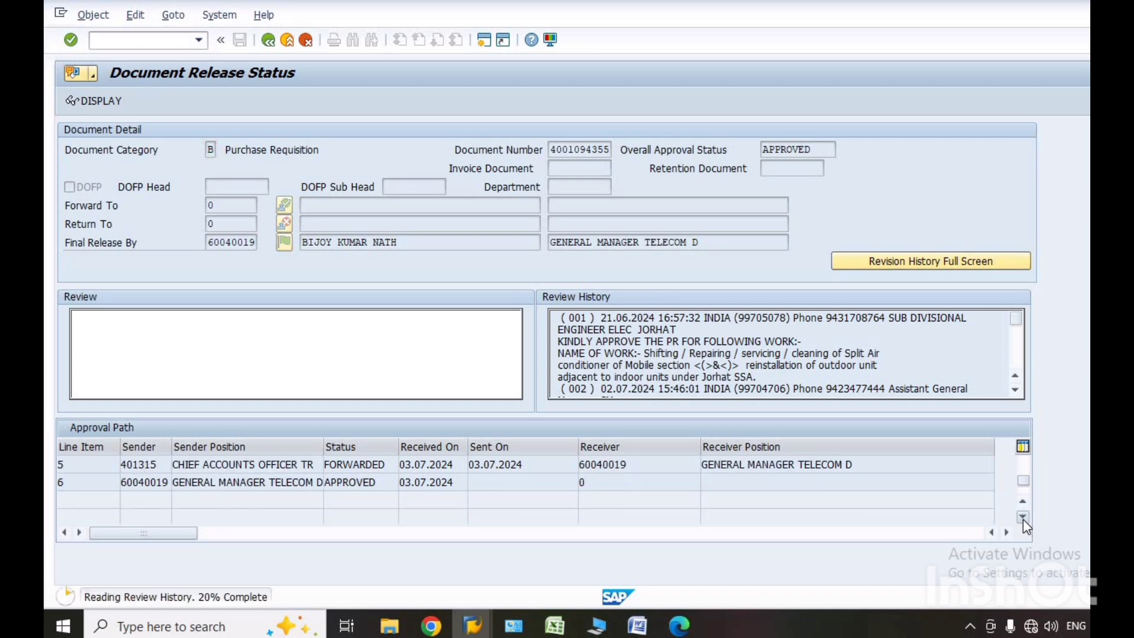
click(1023, 518)
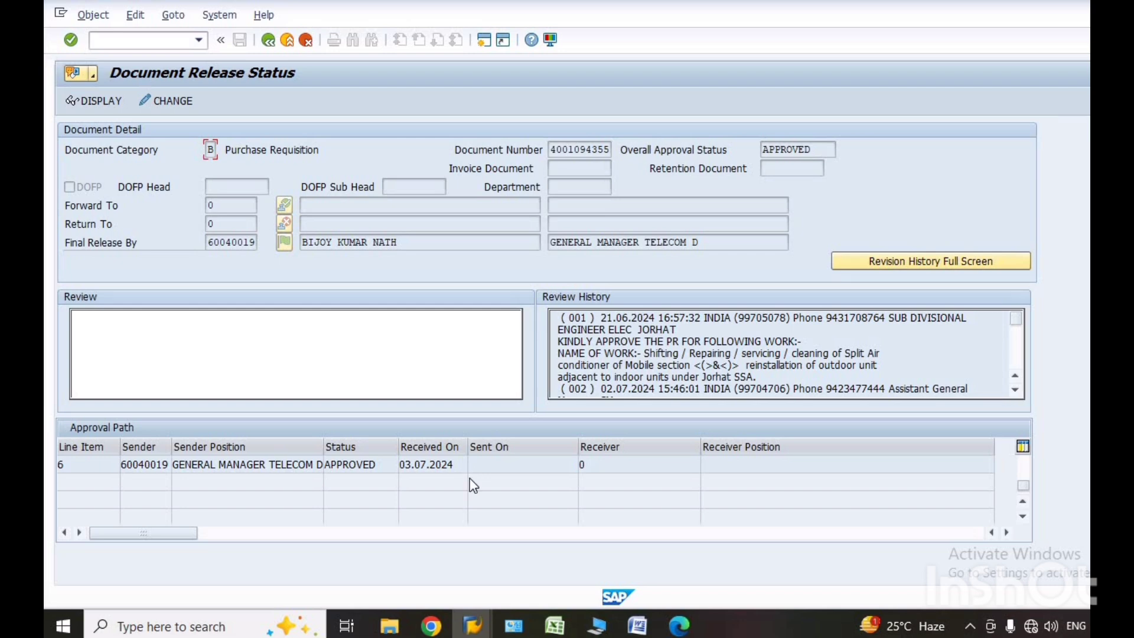
click(94, 100)
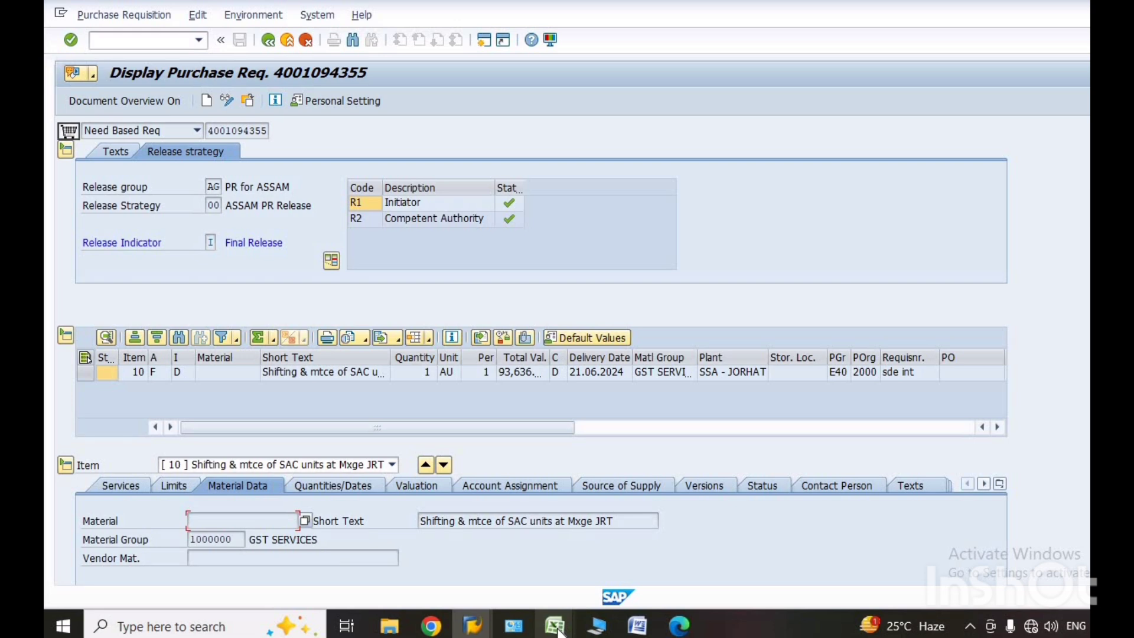
Check the bill totals on the 6. Abs or bill (2) sheet of the AC units workbook in Excel and return to SAP.
mouse_move(560, 631)
click(590, 578)
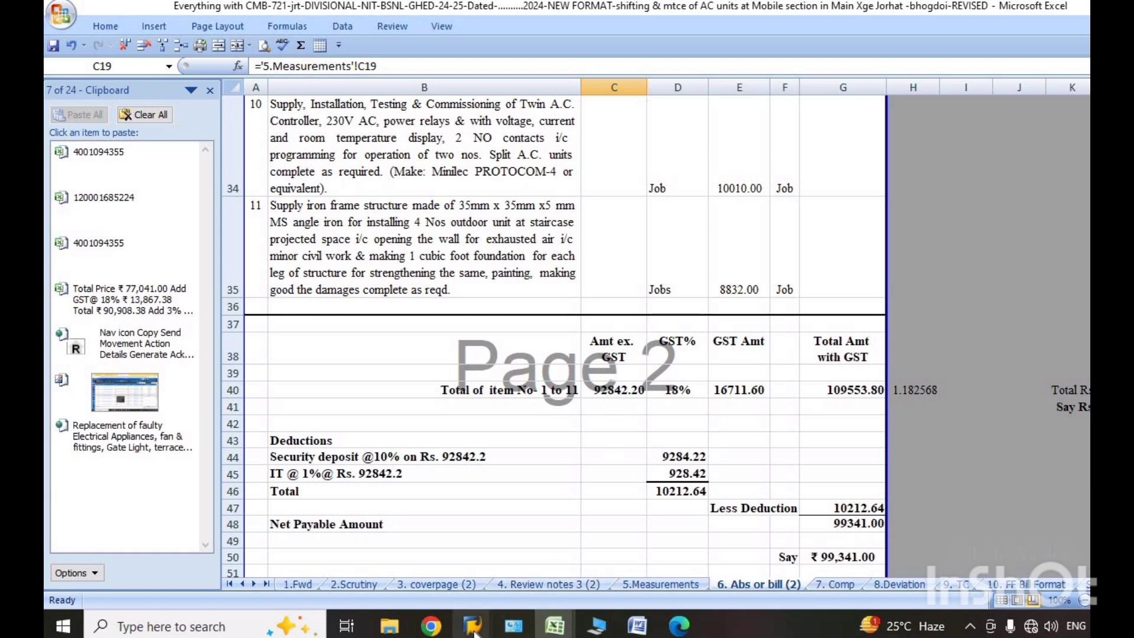
mouse_move(475, 631)
click(505, 582)
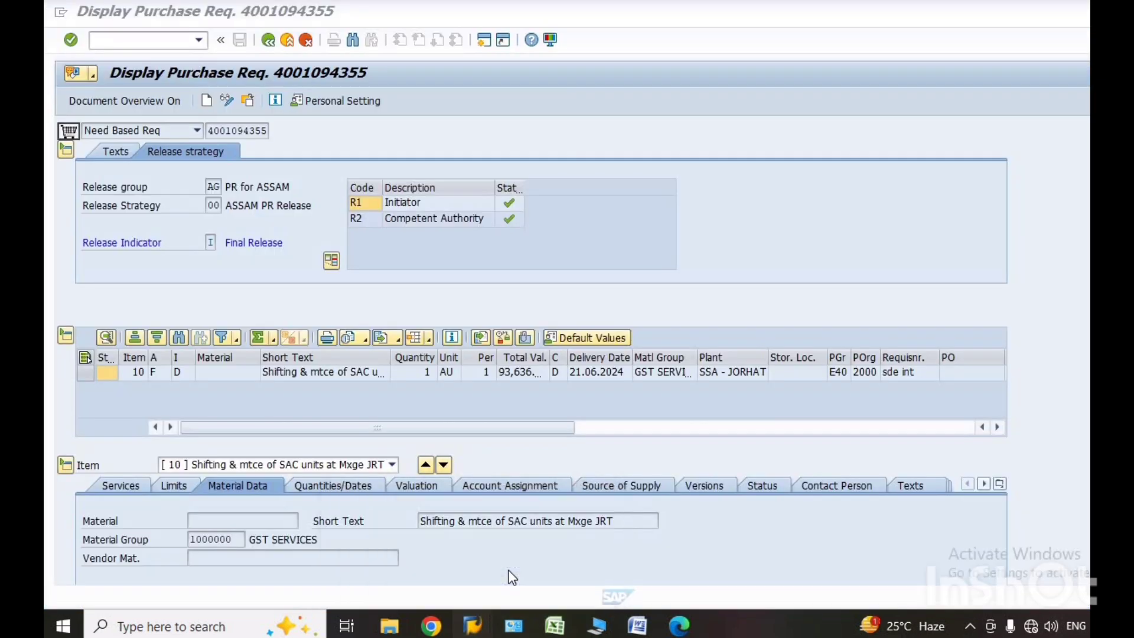
Start the purchase requisition release transaction with the code /nme54n.
click(199, 40)
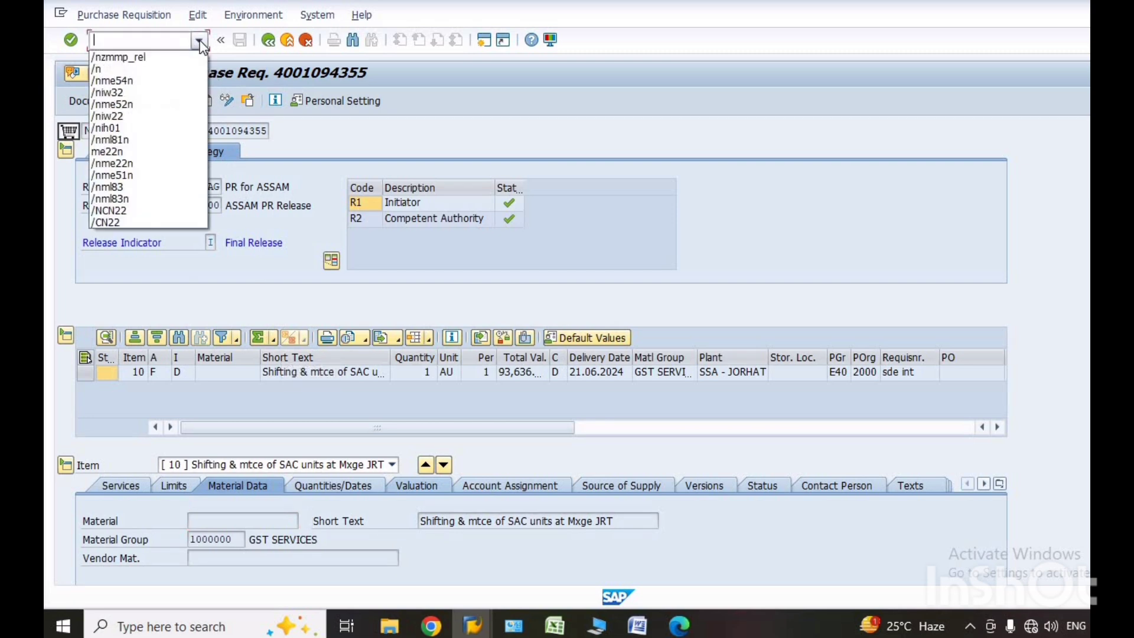
click(114, 86)
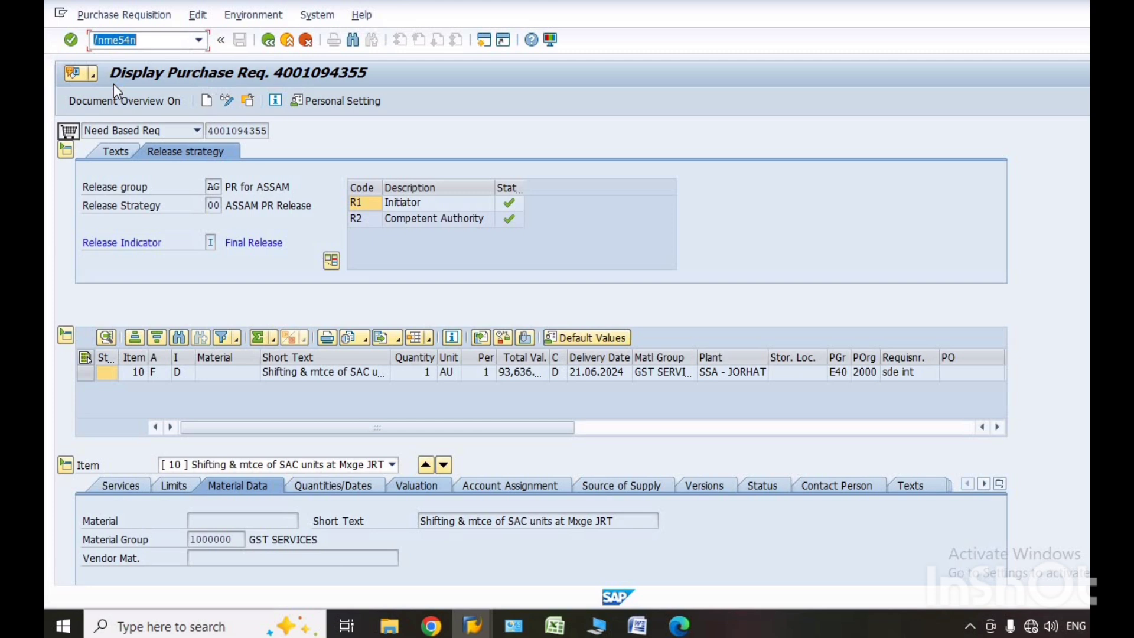
click(70, 44)
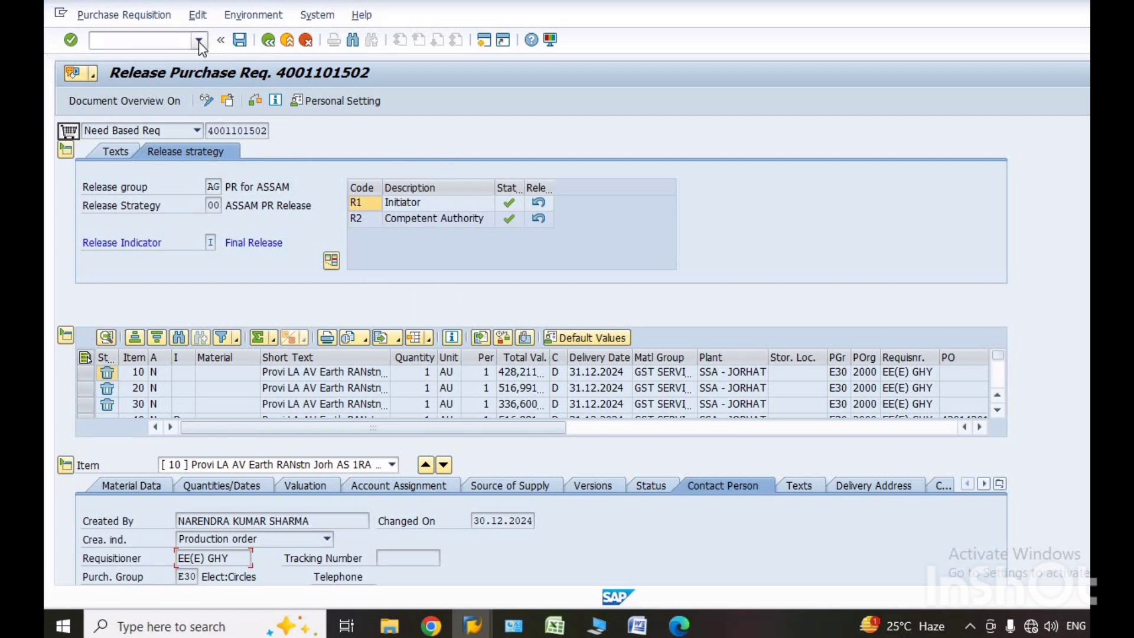
Load the other purchase requisition for release, using the copied requisition number in place of the one preset.
click(122, 16)
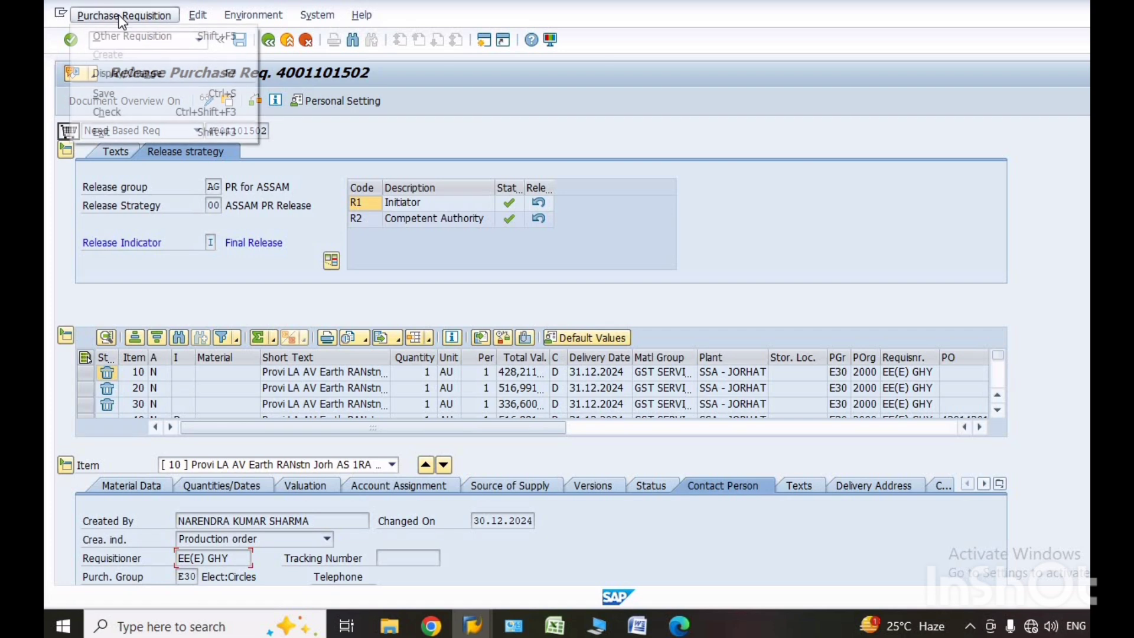
click(124, 37)
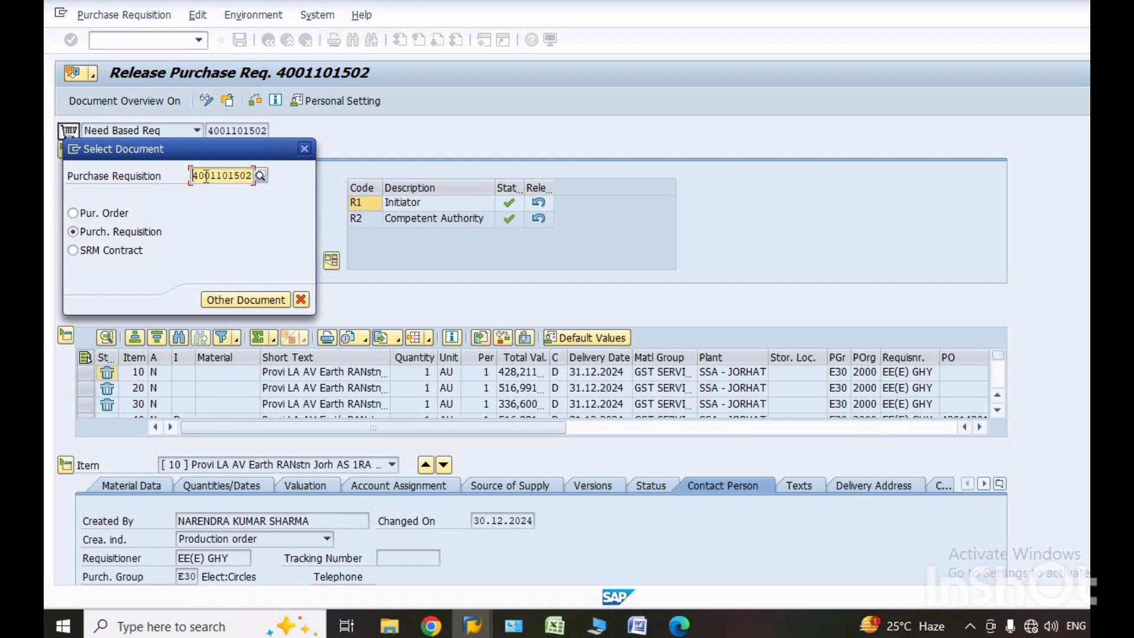
key(Delete)
key(Delete)
key(Delete)
key(Delete)
key(Delete)
key(Delete)
key(Delete)
key(Delete)
key(Delete)
key(Delete)
key(ctrl+v)
key(Return)
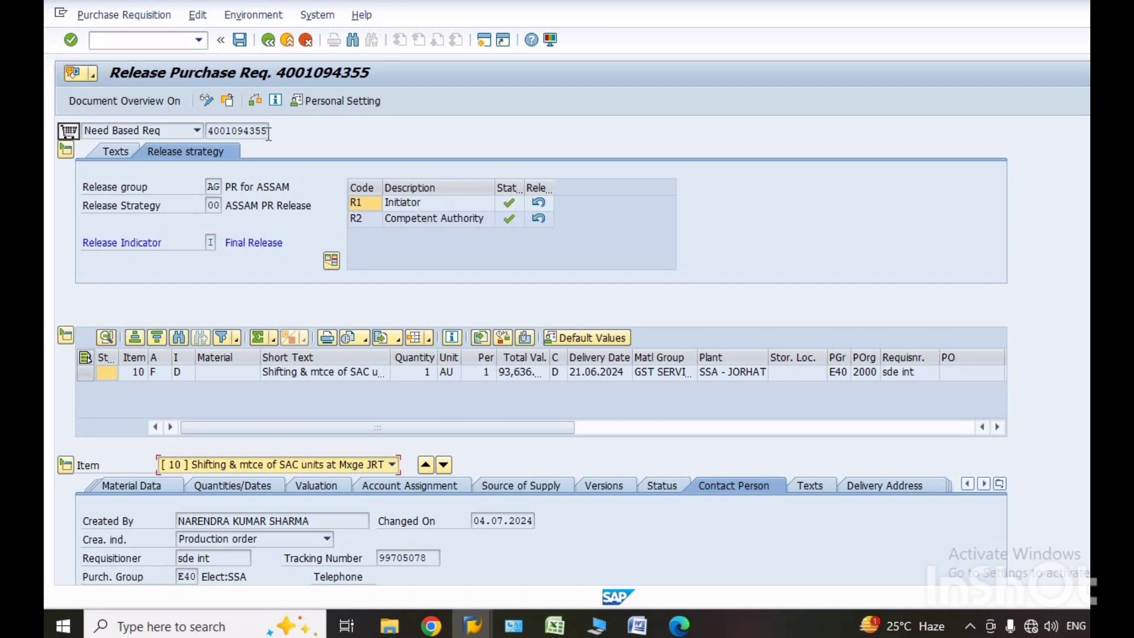
Cancel the requisition's Competent Authority (R2) and Initiator (R1) releases and leave the transaction with /n.
click(538, 220)
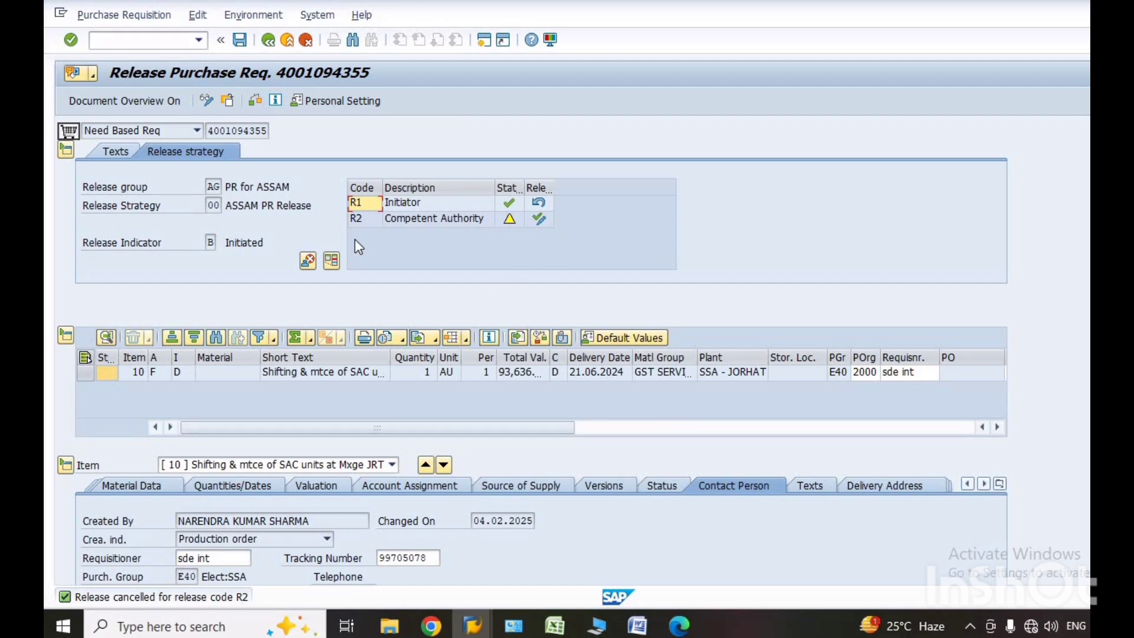
click(539, 204)
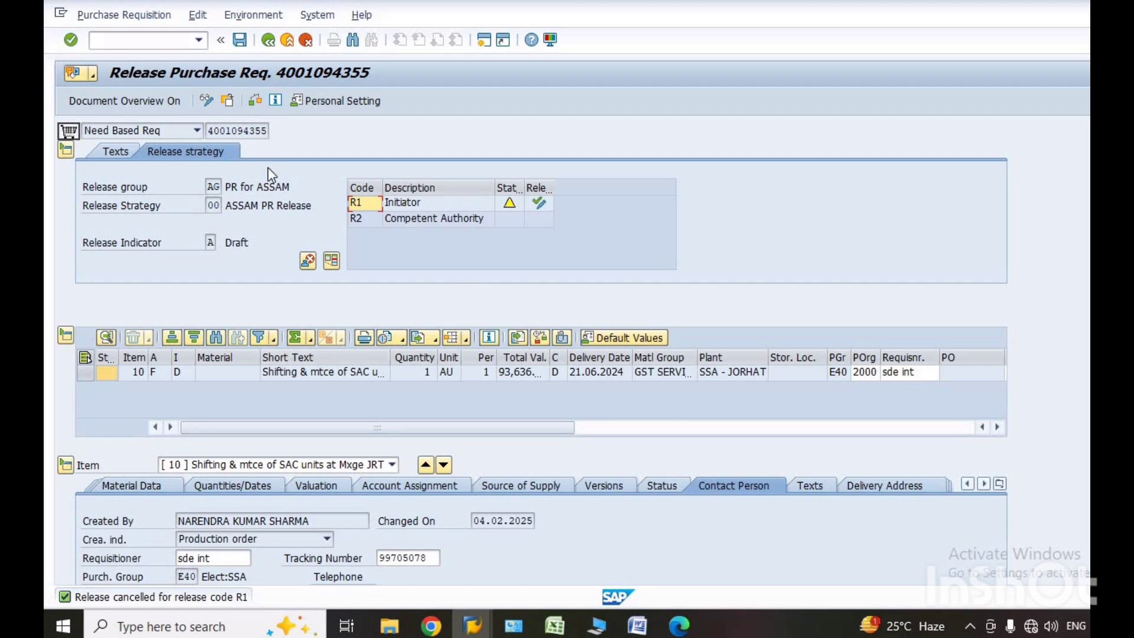
click(200, 39)
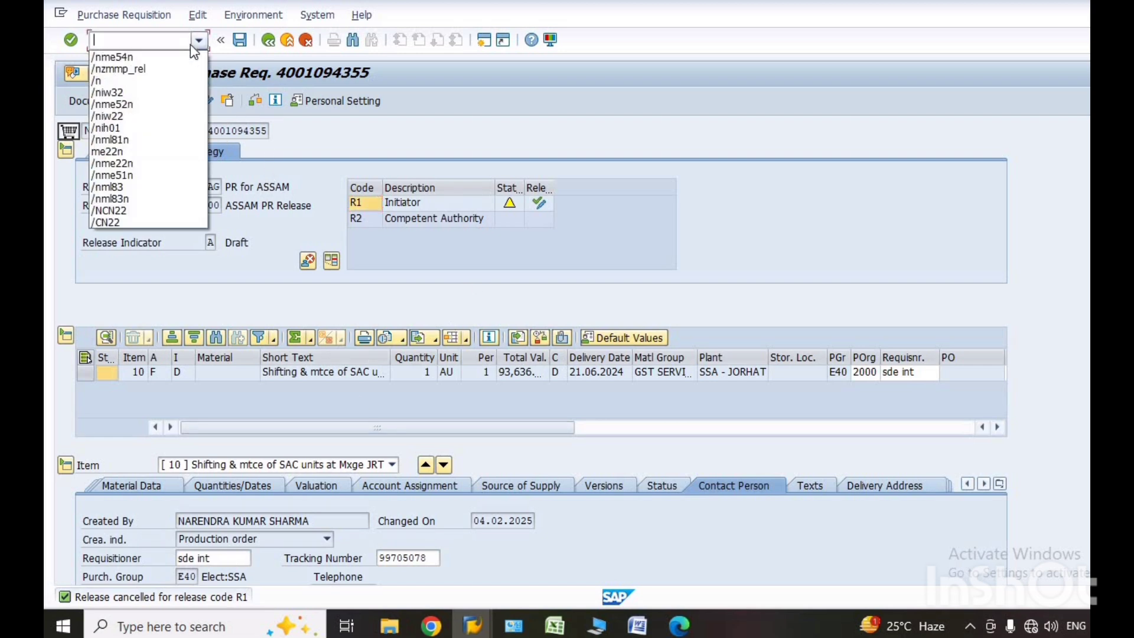
click(103, 81)
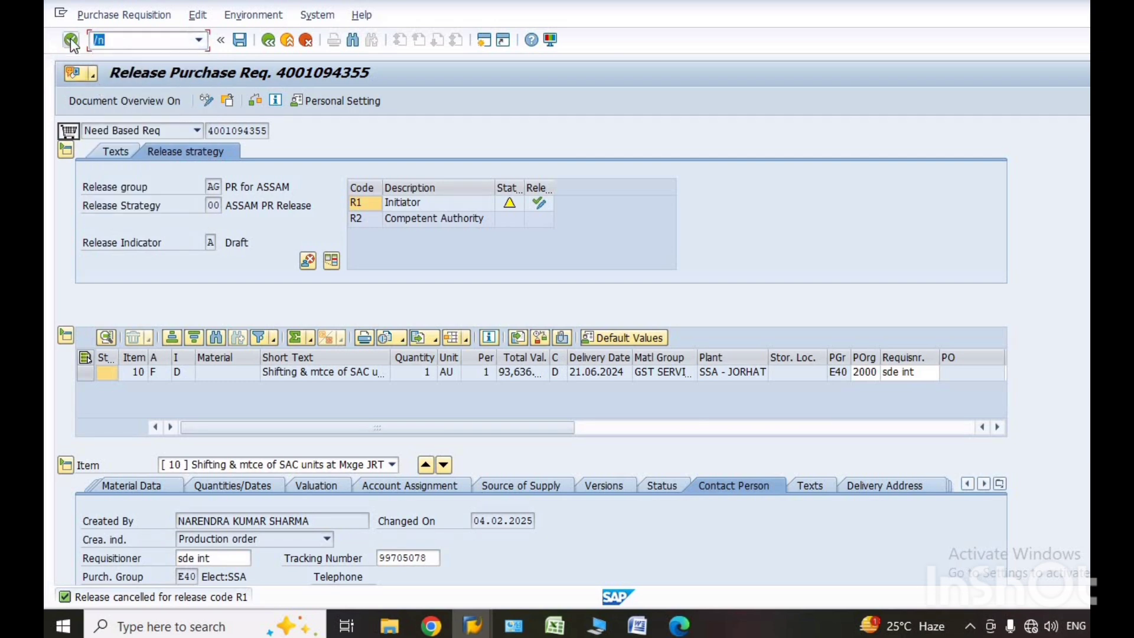
click(71, 40)
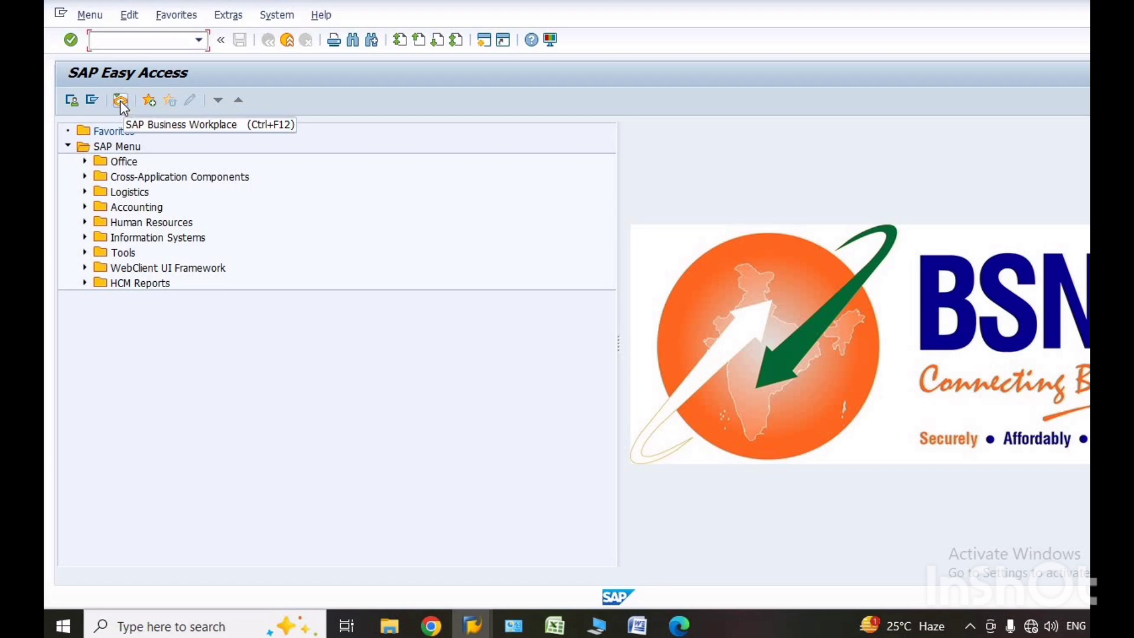
Open the Inbox in the SAP Business Workplace.
click(120, 102)
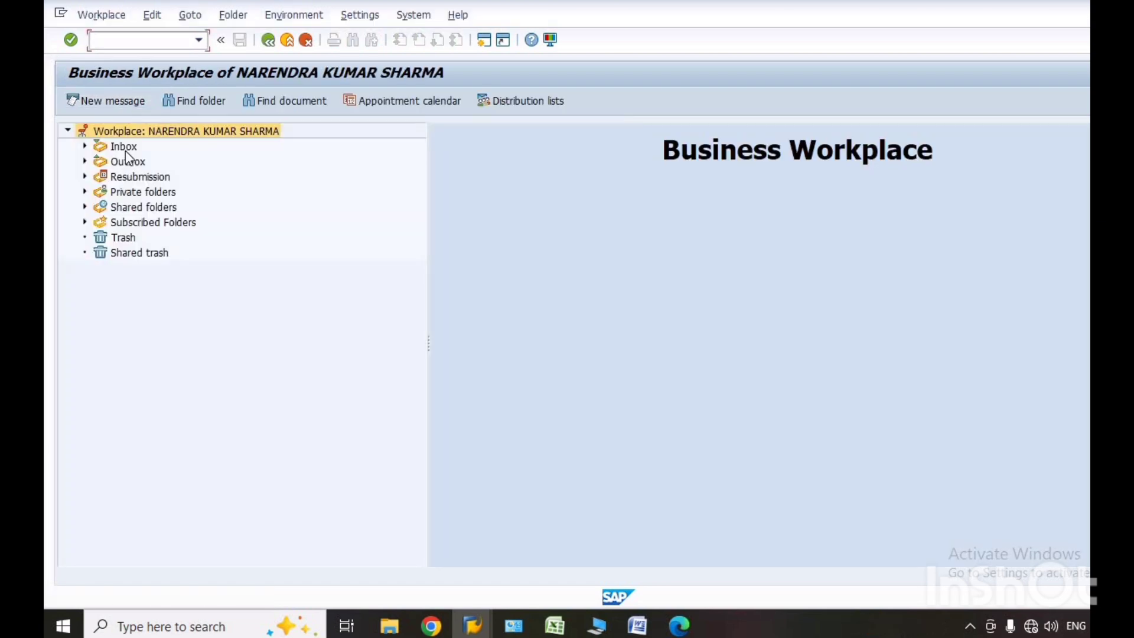
click(124, 148)
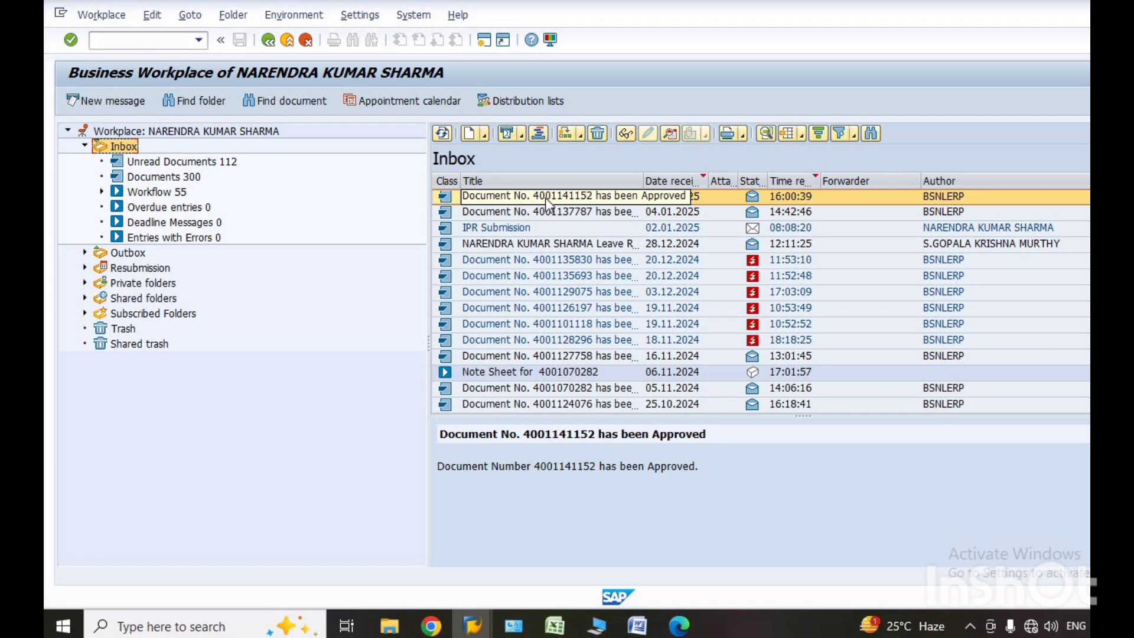
Display the copied requisition's document release status with /nzmmp_rel, using document category B Purchase Requisition.
click(201, 39)
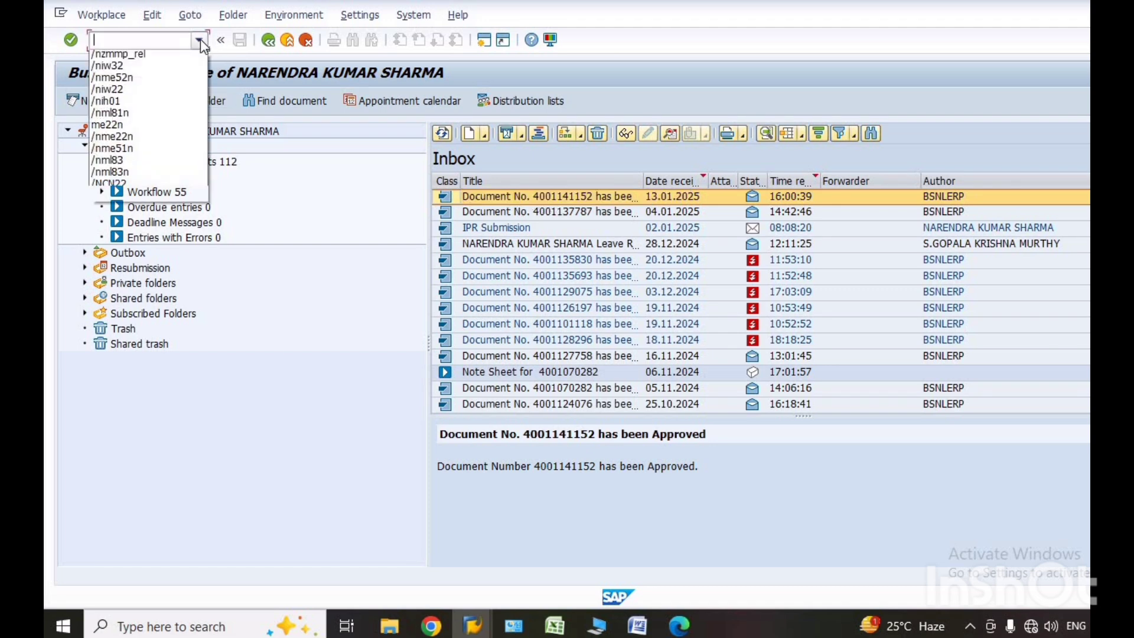
click(118, 81)
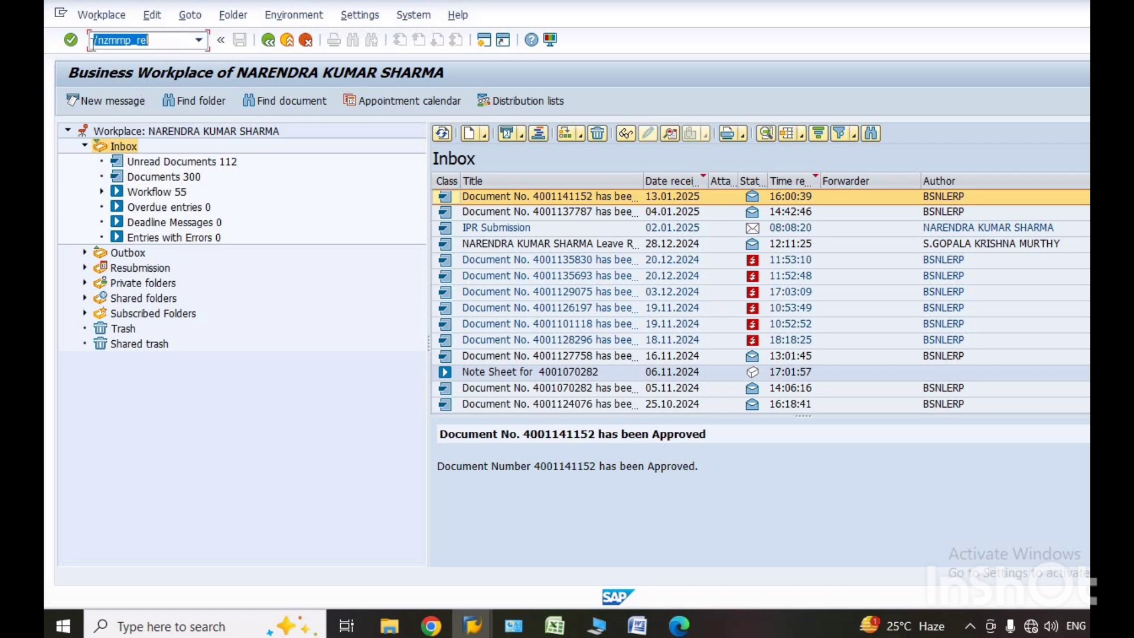
click(70, 41)
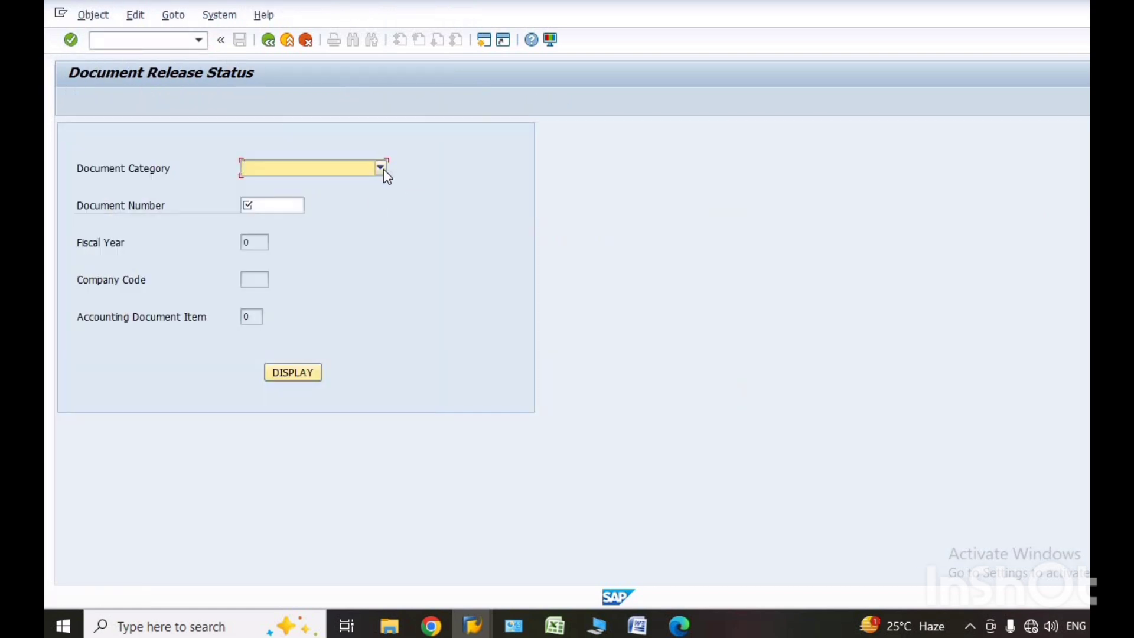
click(381, 168)
click(335, 196)
click(282, 213)
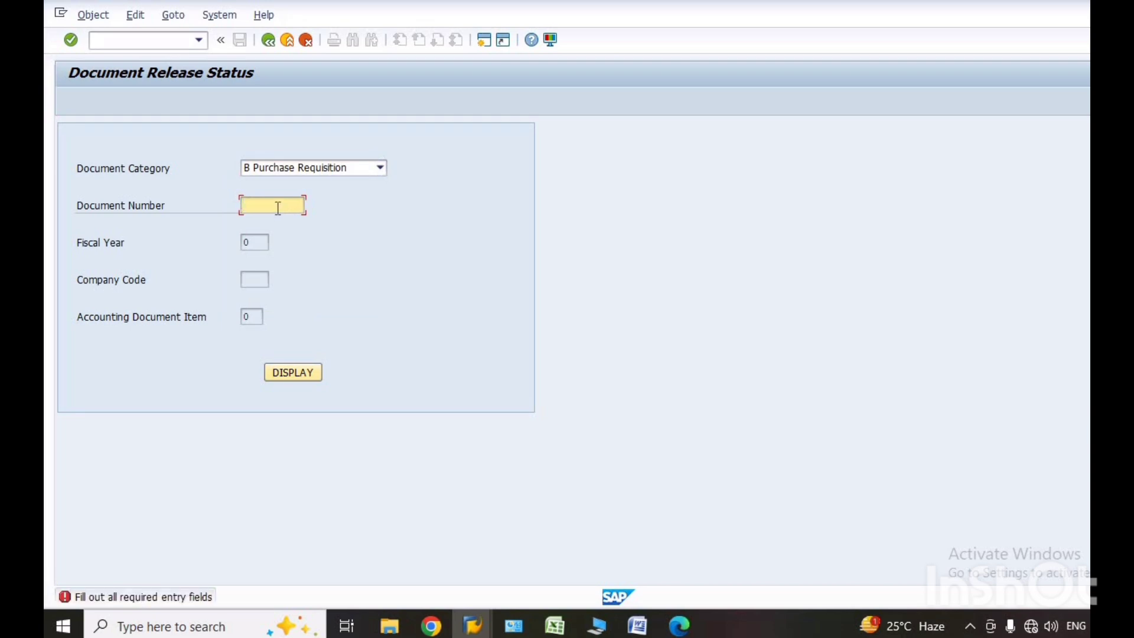
key(ctrl+v)
click(286, 375)
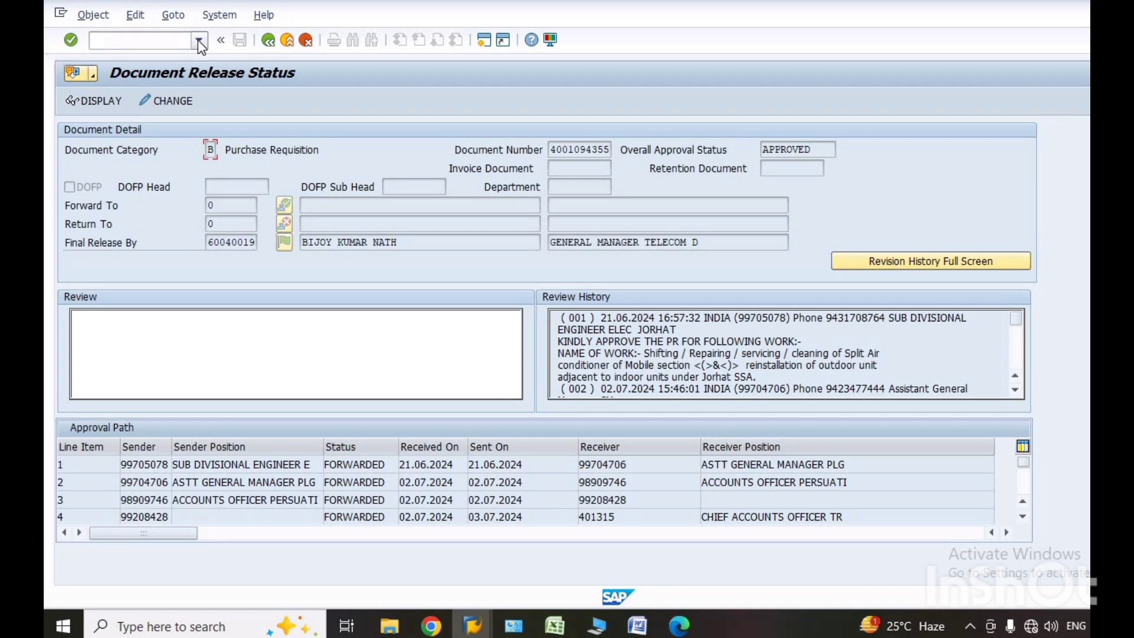
Open the preset maintenance order with /niw32 and examine the external processing details of operation 0010.
click(200, 41)
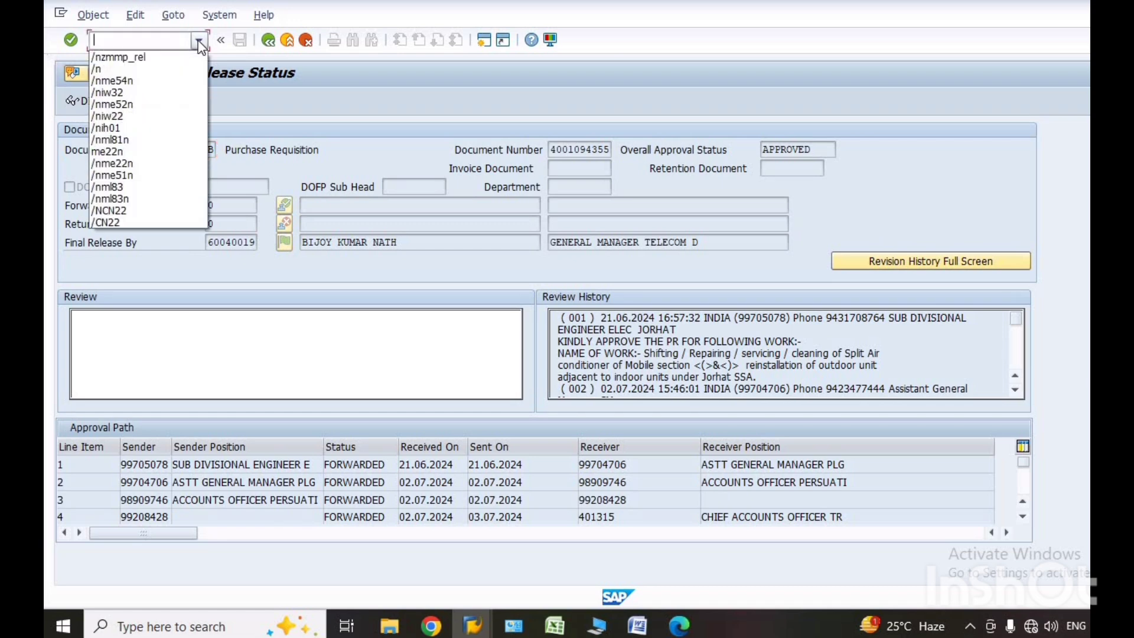
click(115, 94)
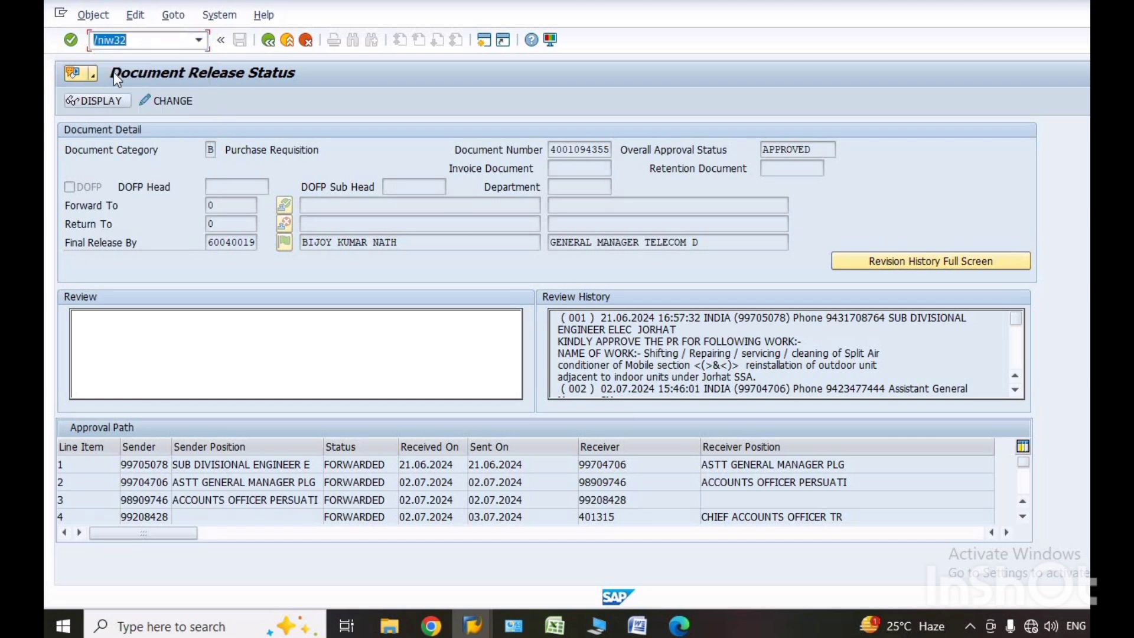
click(70, 40)
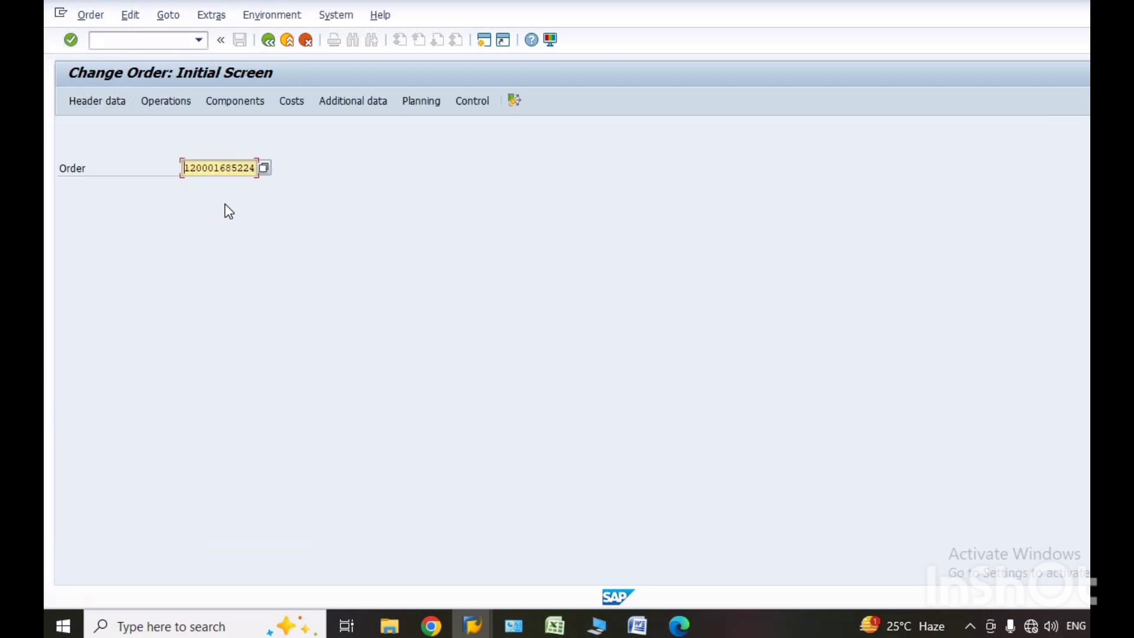
click(71, 40)
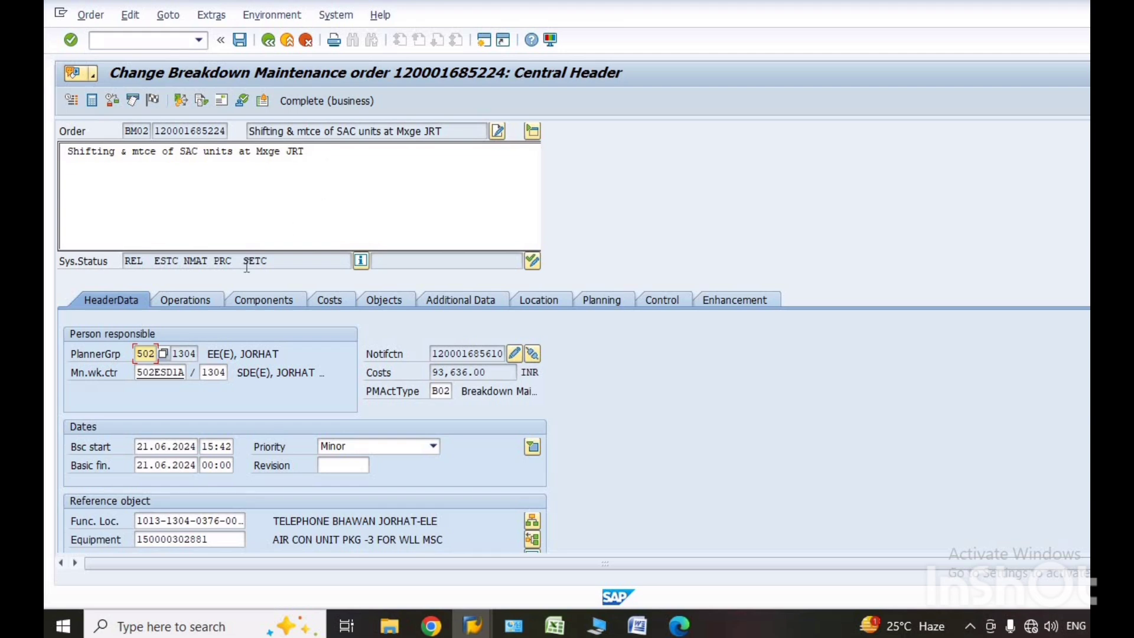
click(183, 300)
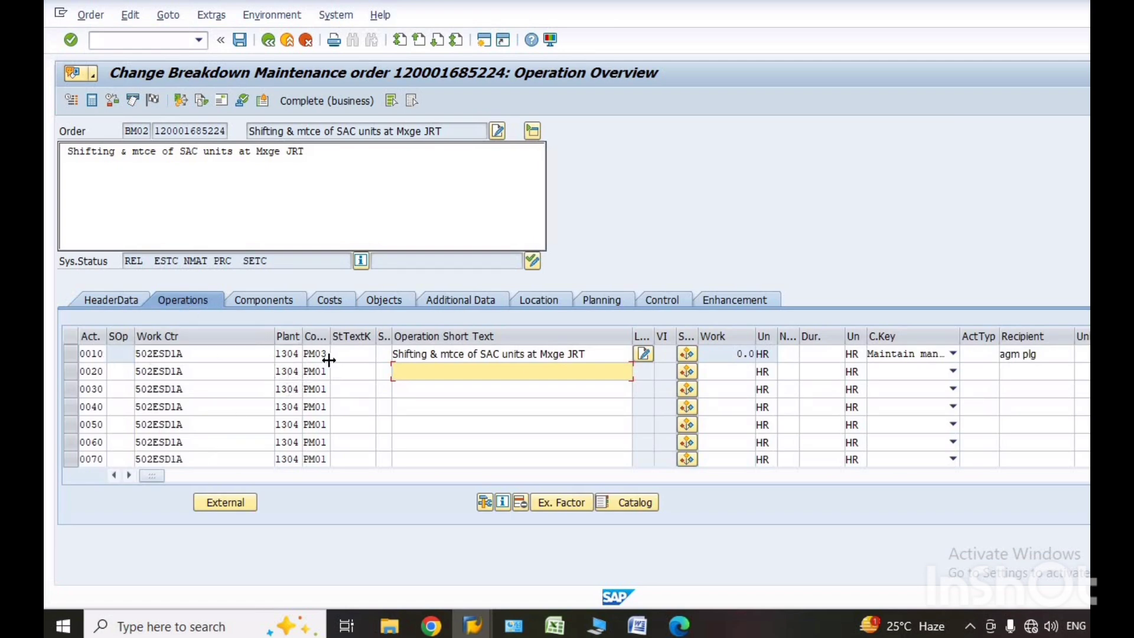
click(228, 506)
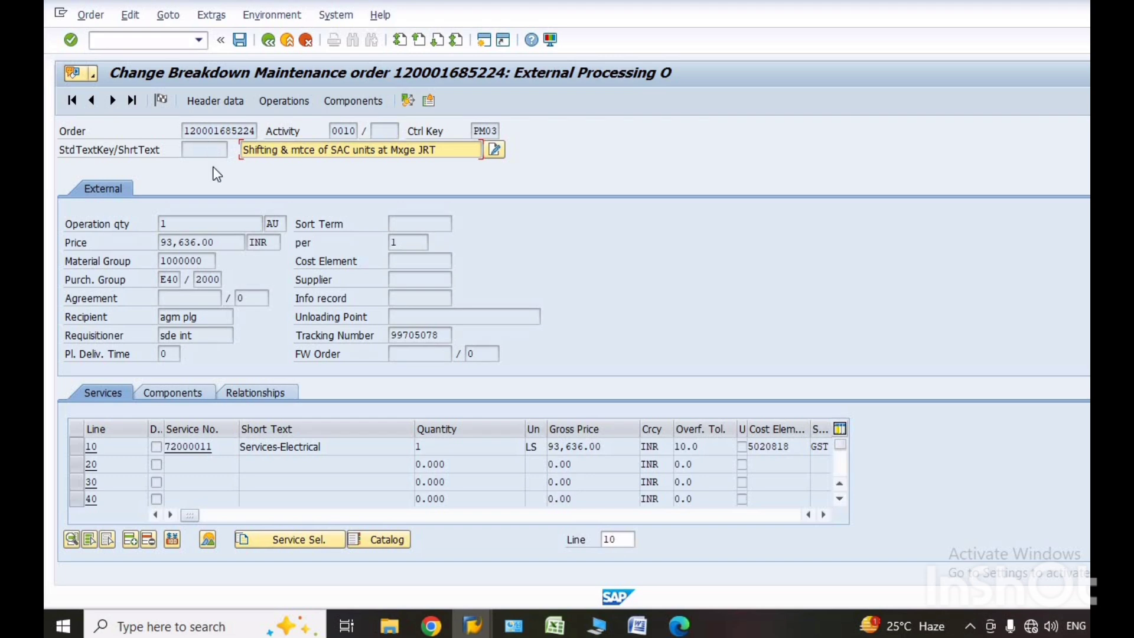
Start /nme54n and load the requisition with the copied number instead of the preset one.
click(198, 40)
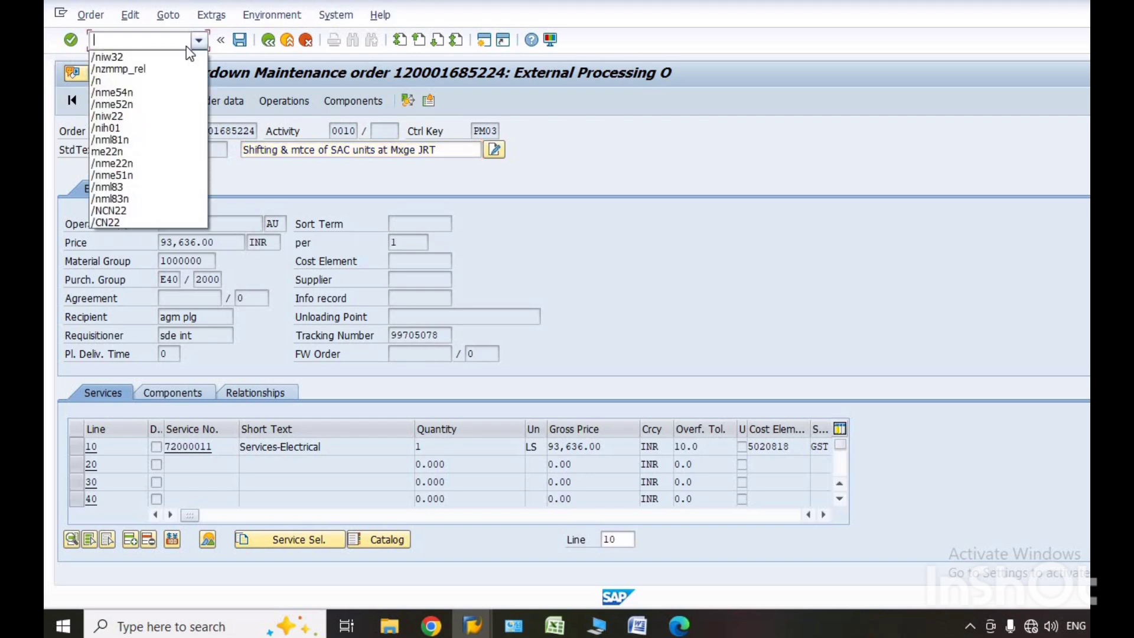
click(126, 93)
click(72, 41)
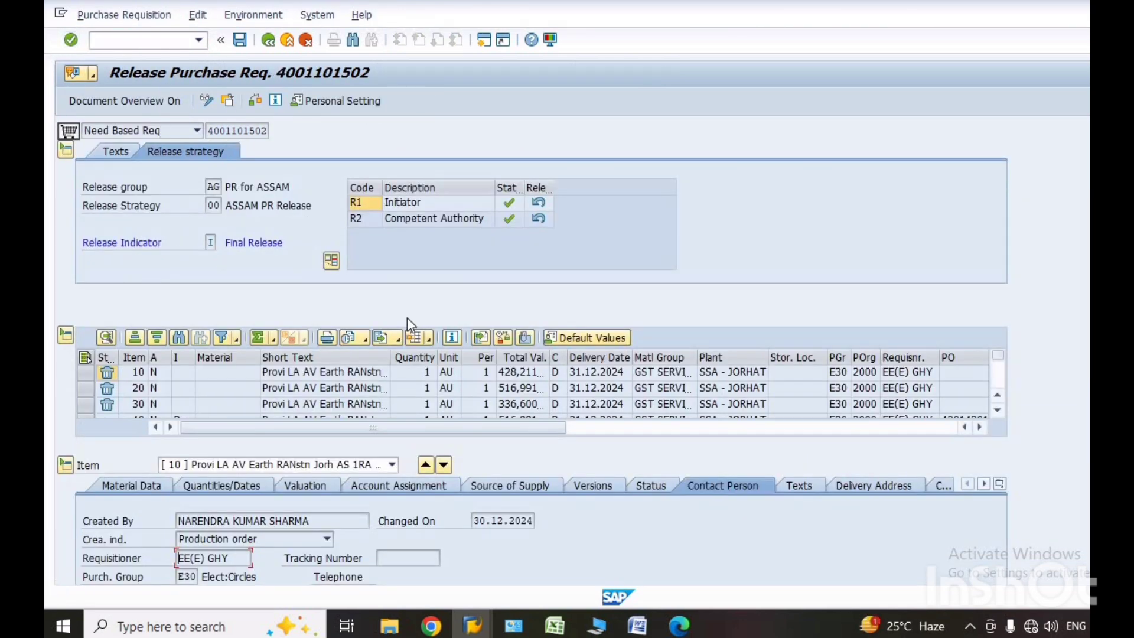
click(107, 14)
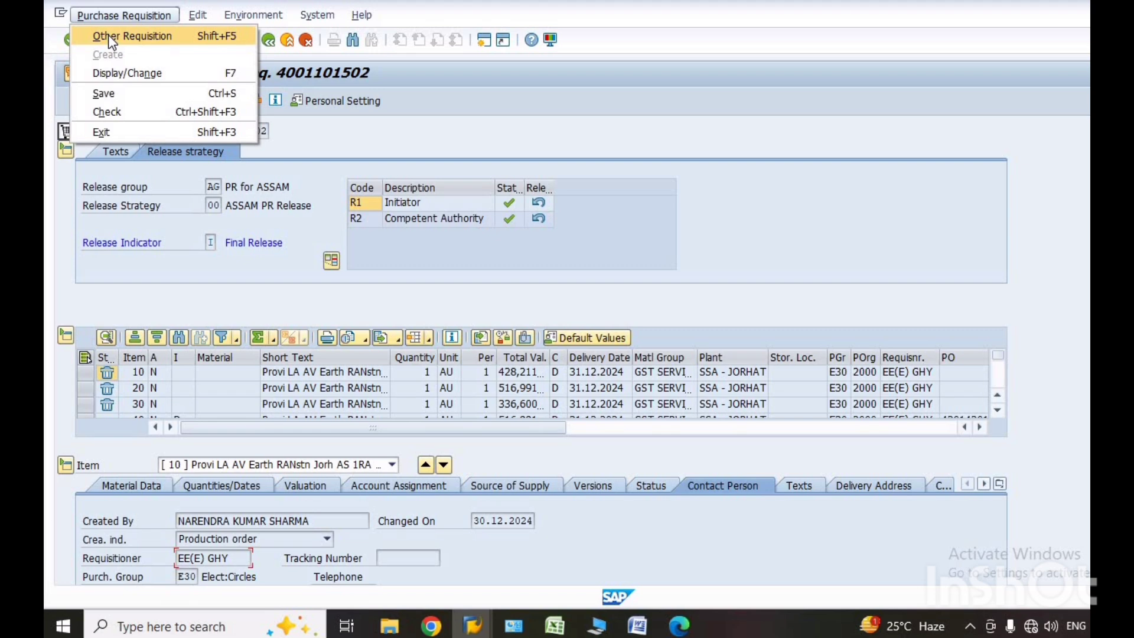
click(109, 38)
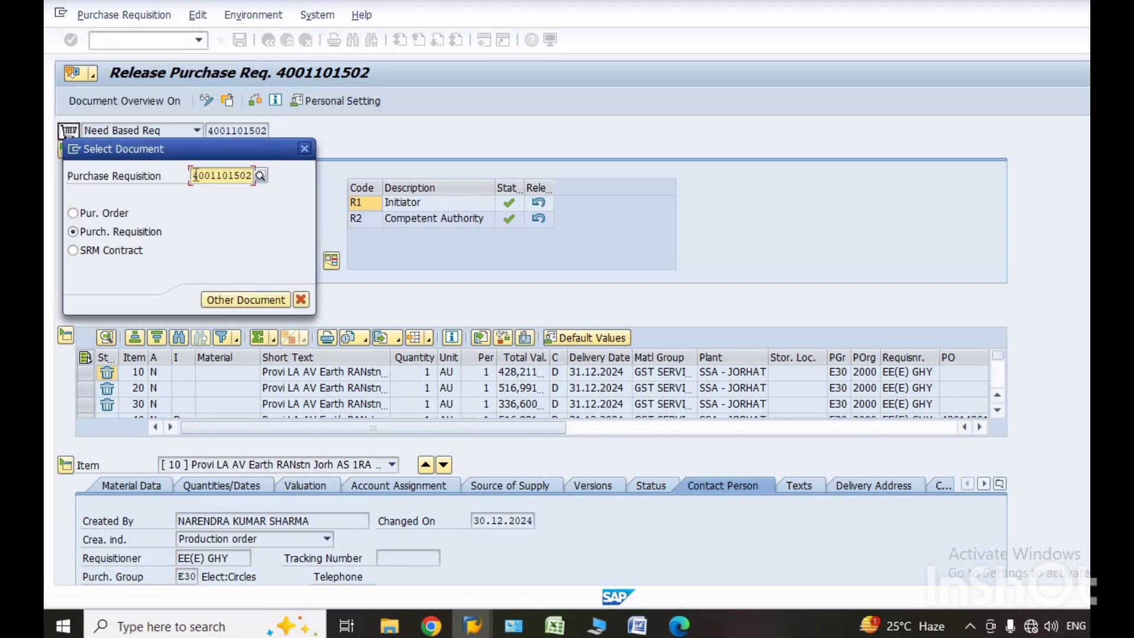
drag(193, 177, 254, 177)
key(ctrl+v)
click(277, 305)
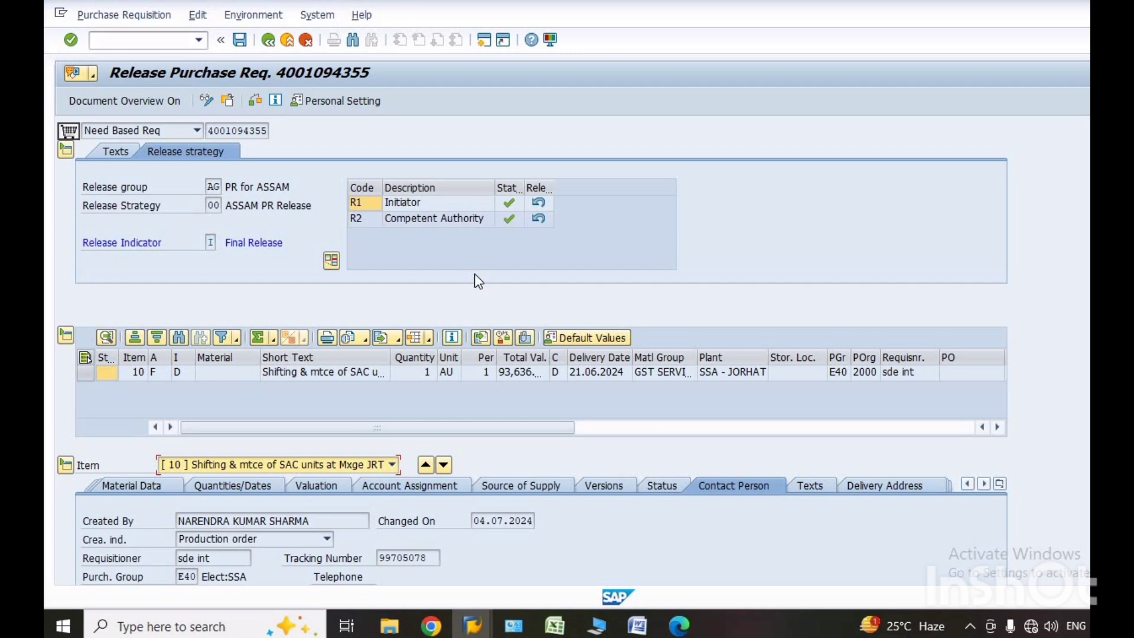
Cancel the Competent Authority (R2) and Initiator (R1) releases of the requisition and save it.
click(542, 223)
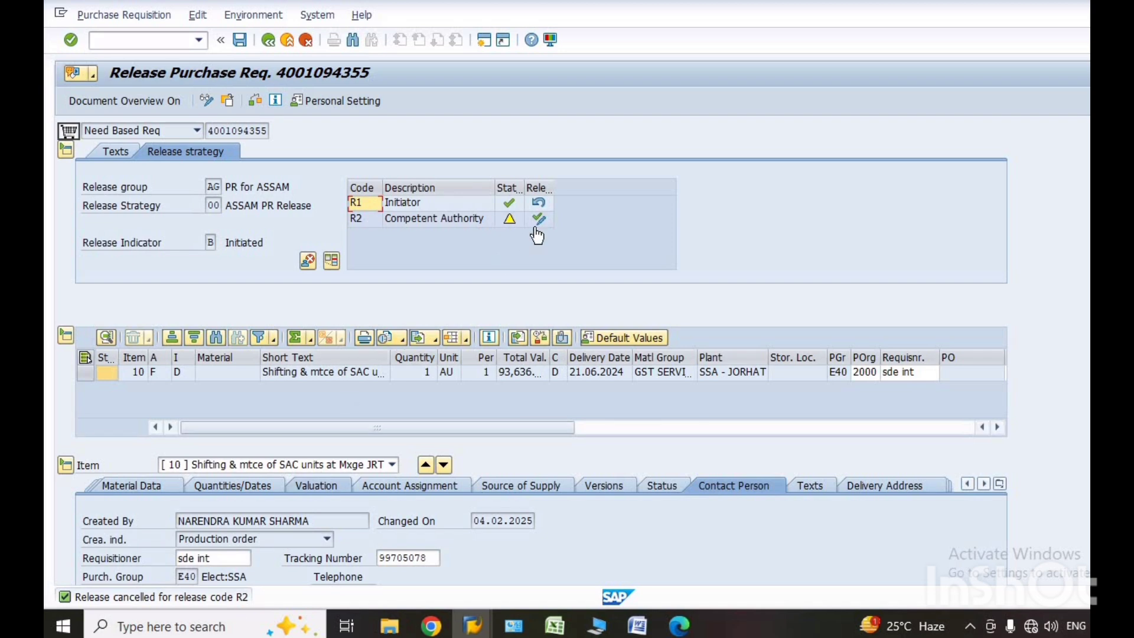
click(540, 204)
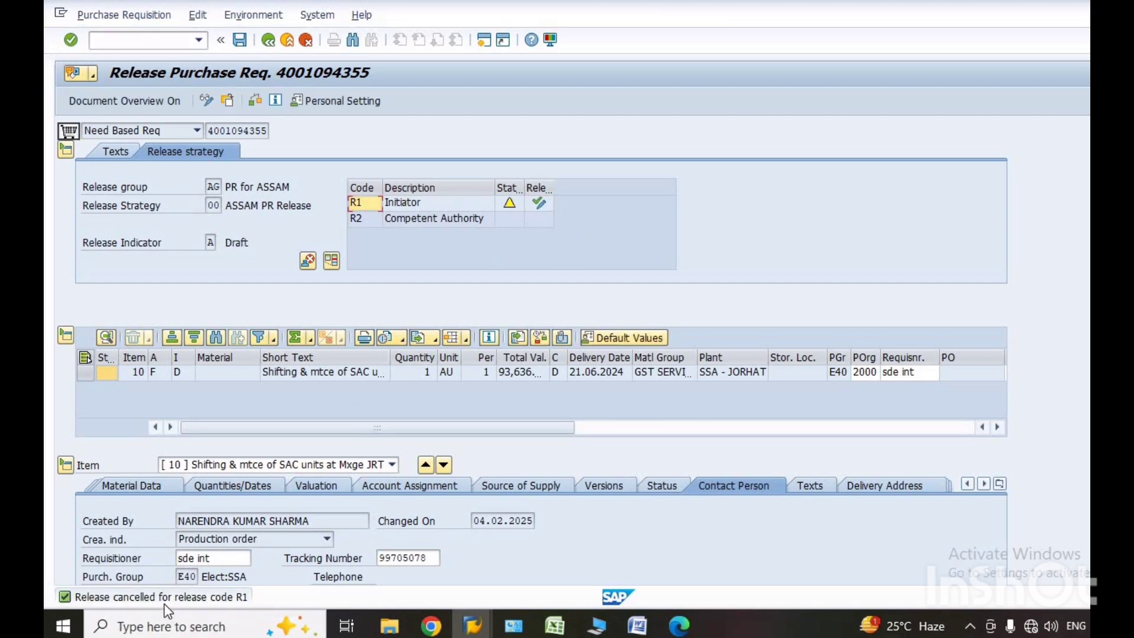
click(240, 41)
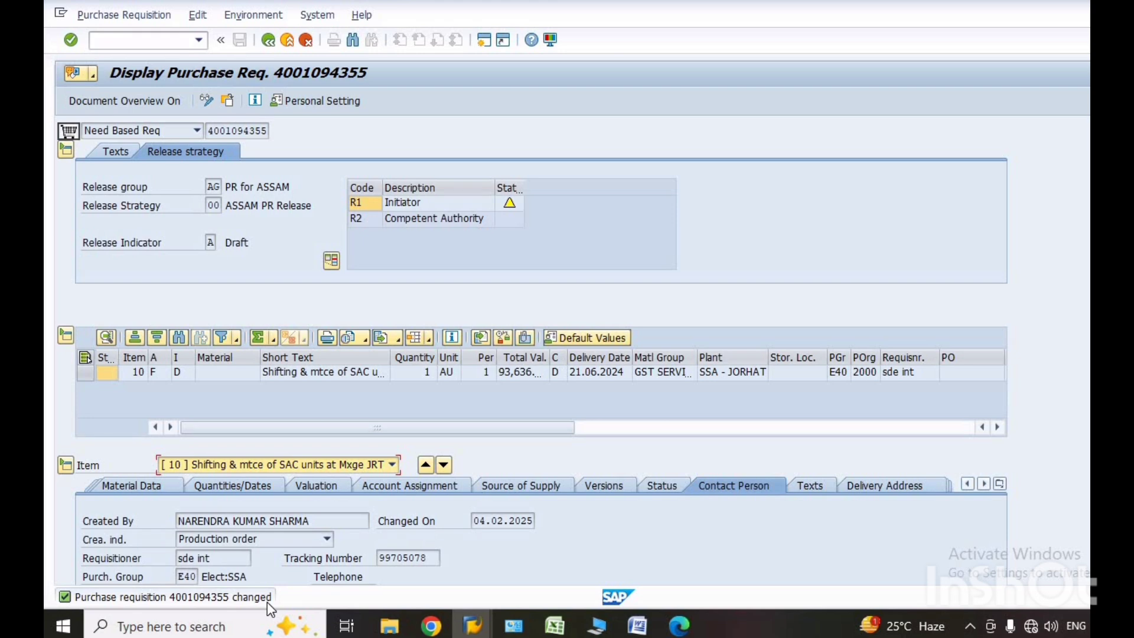
Leave the requisition transaction with /n and open the SAP Business Workplace.
click(199, 41)
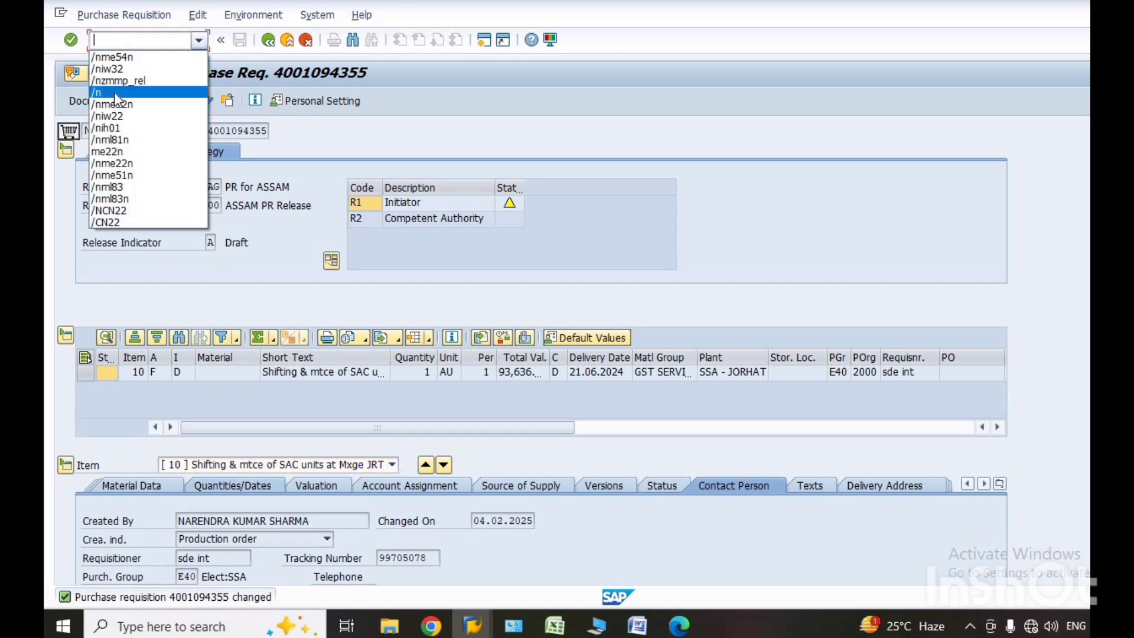
click(116, 94)
click(71, 40)
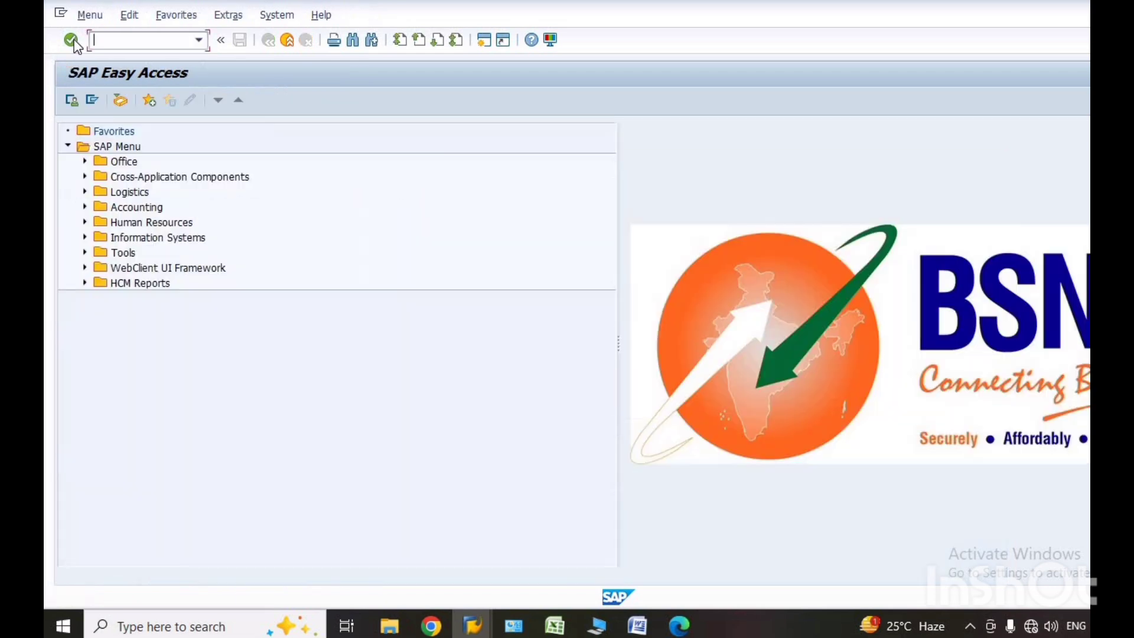
click(120, 104)
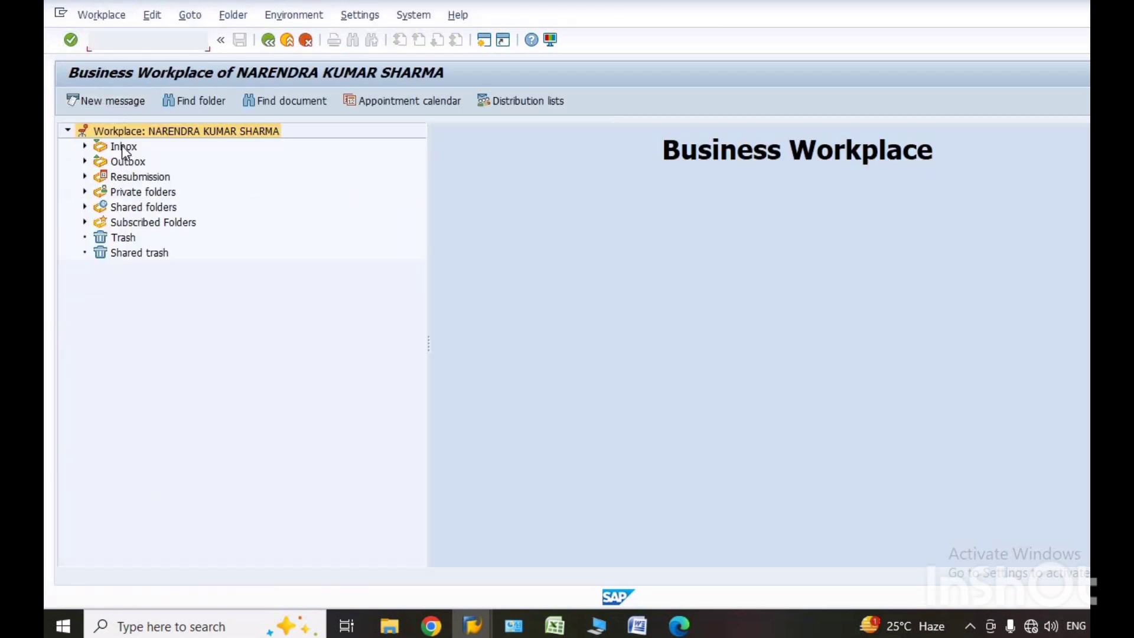
Open the requisition's note sheet from the Inbox and display the purchase requisition it refers to.
click(121, 146)
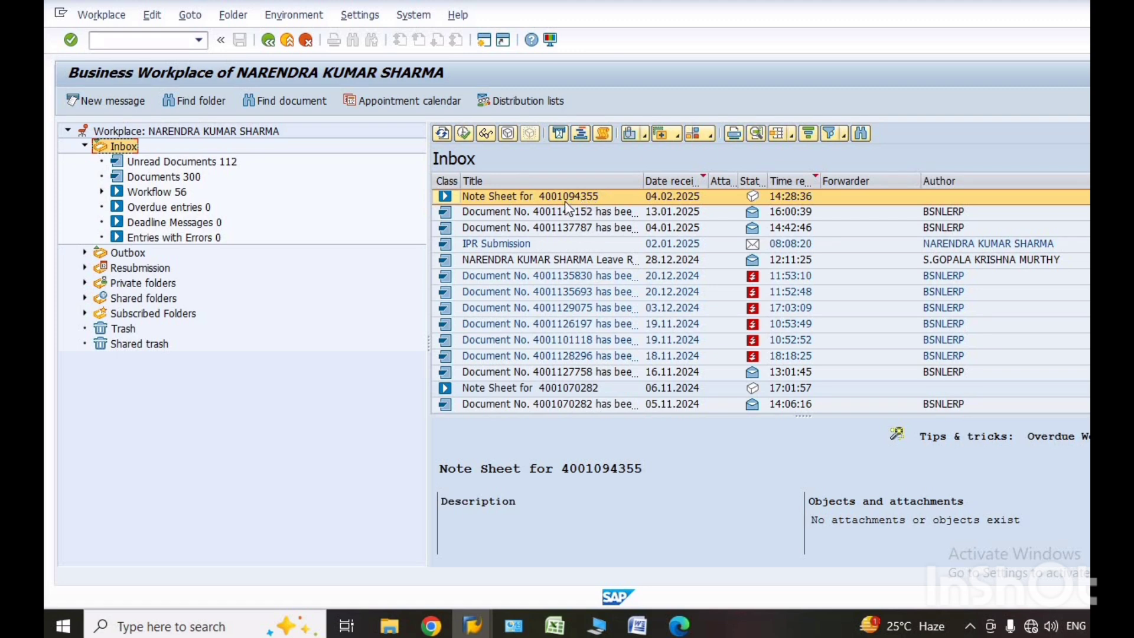
double_click(446, 195)
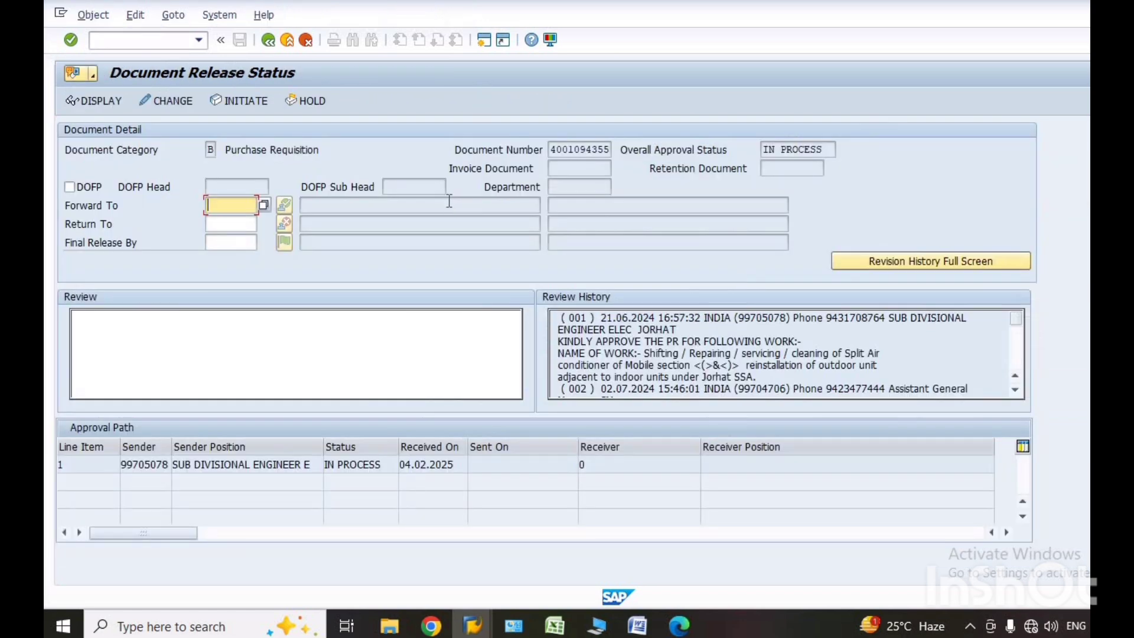
click(110, 102)
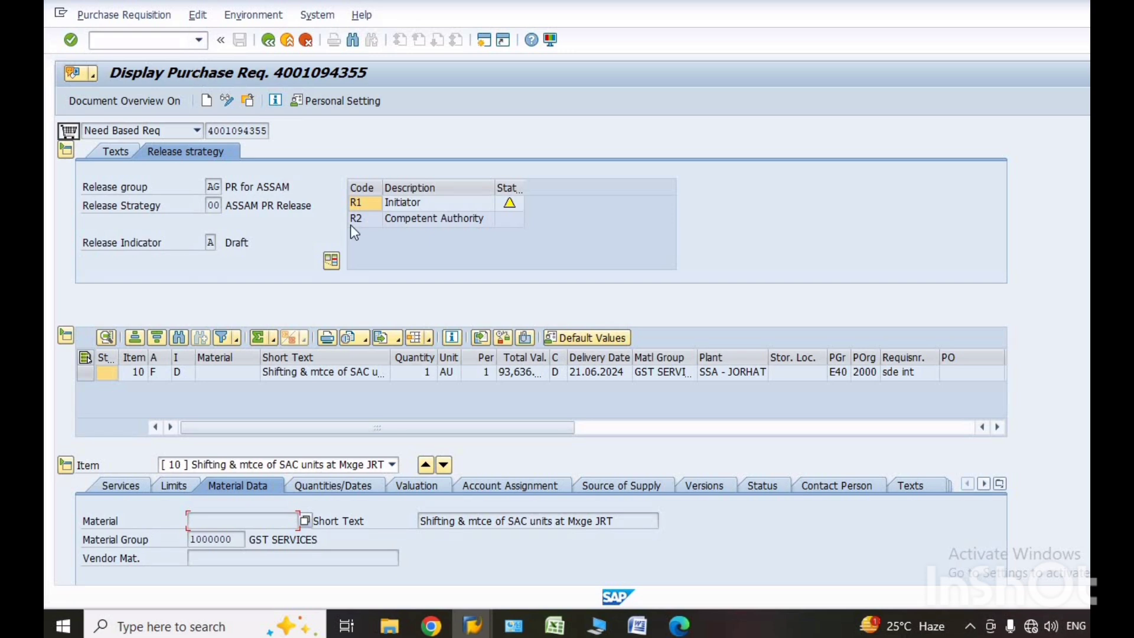
Open the Document Release Status transaction with /nzmmp_rel and view the available document categories.
click(200, 40)
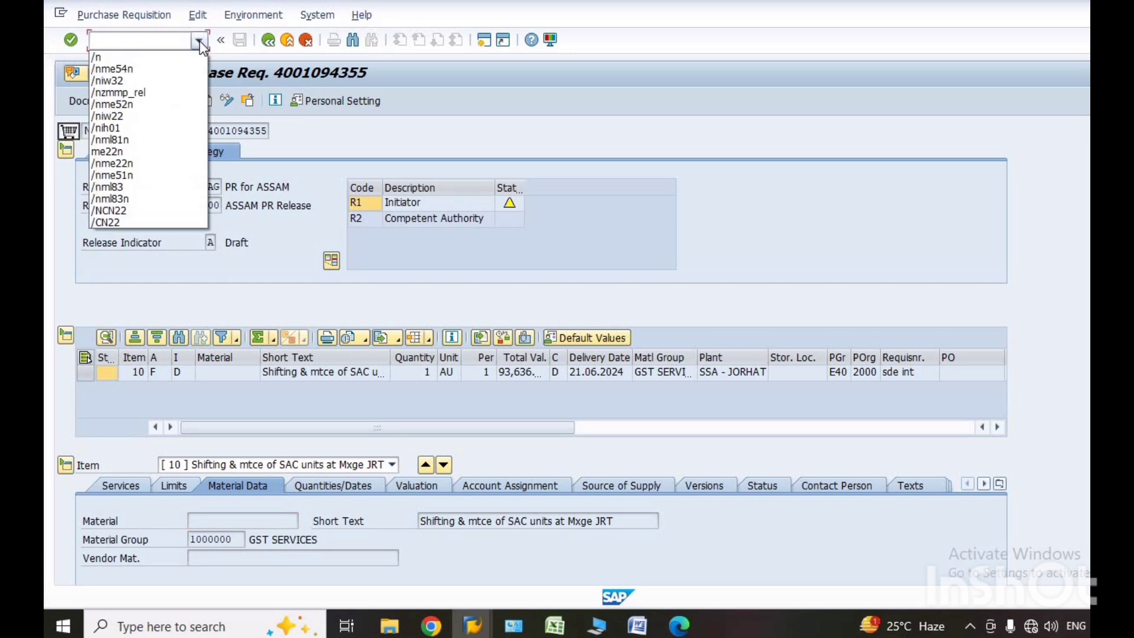
click(152, 94)
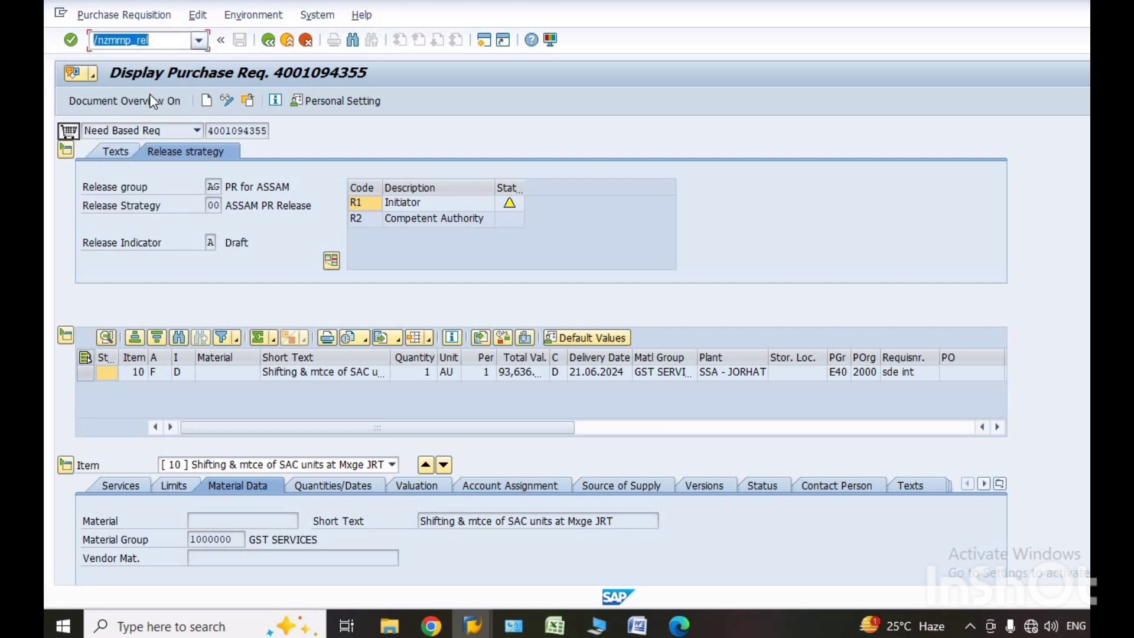
click(71, 41)
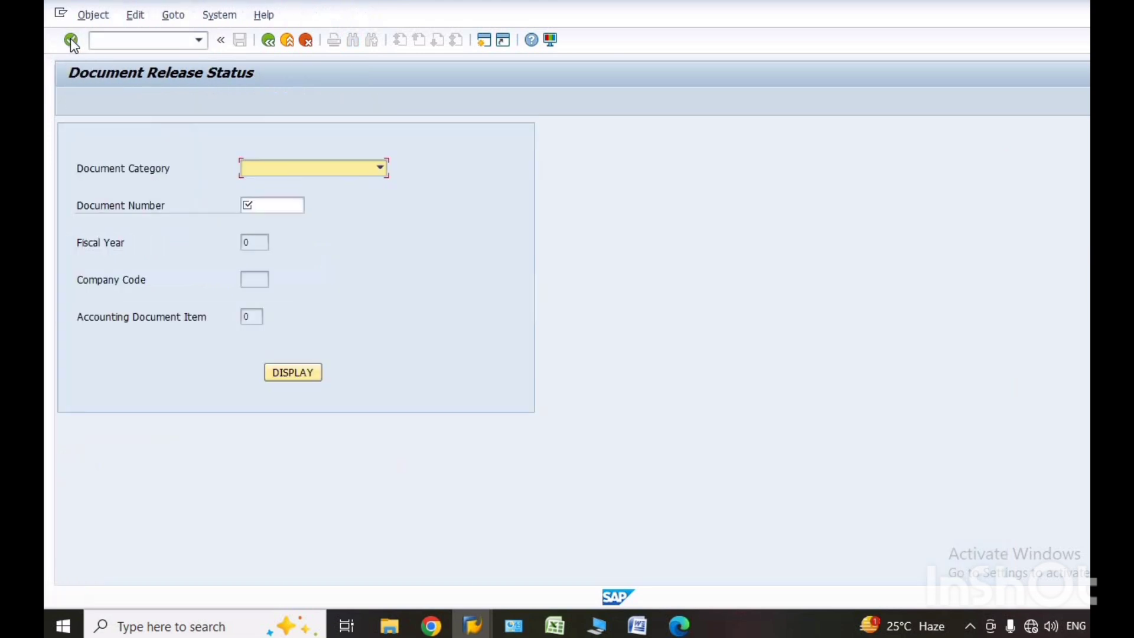
click(382, 169)
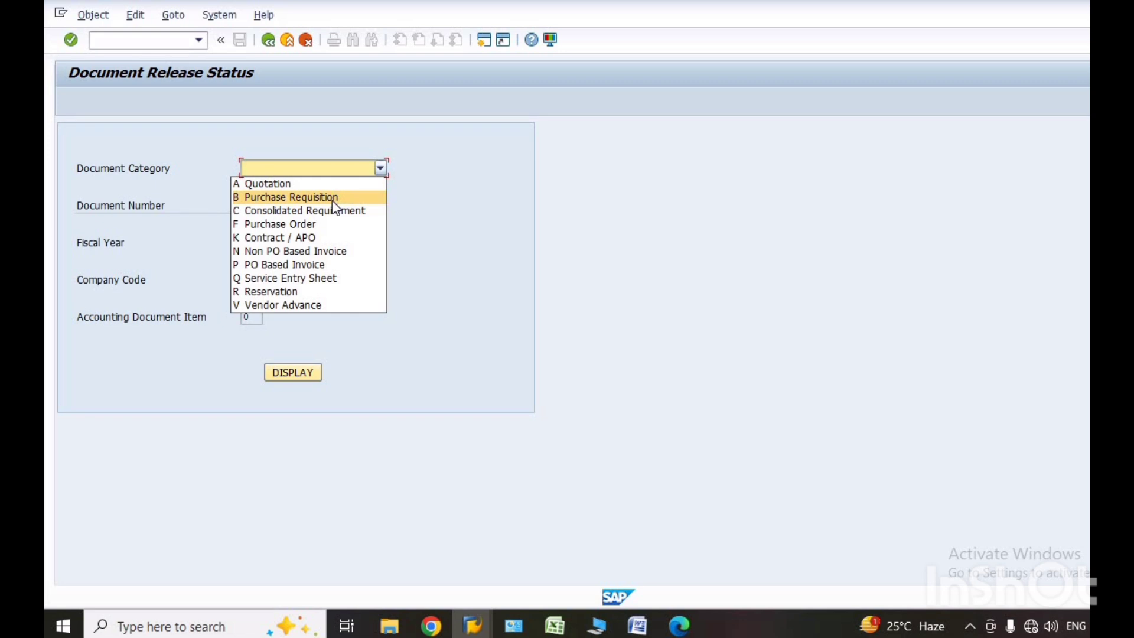
click(380, 165)
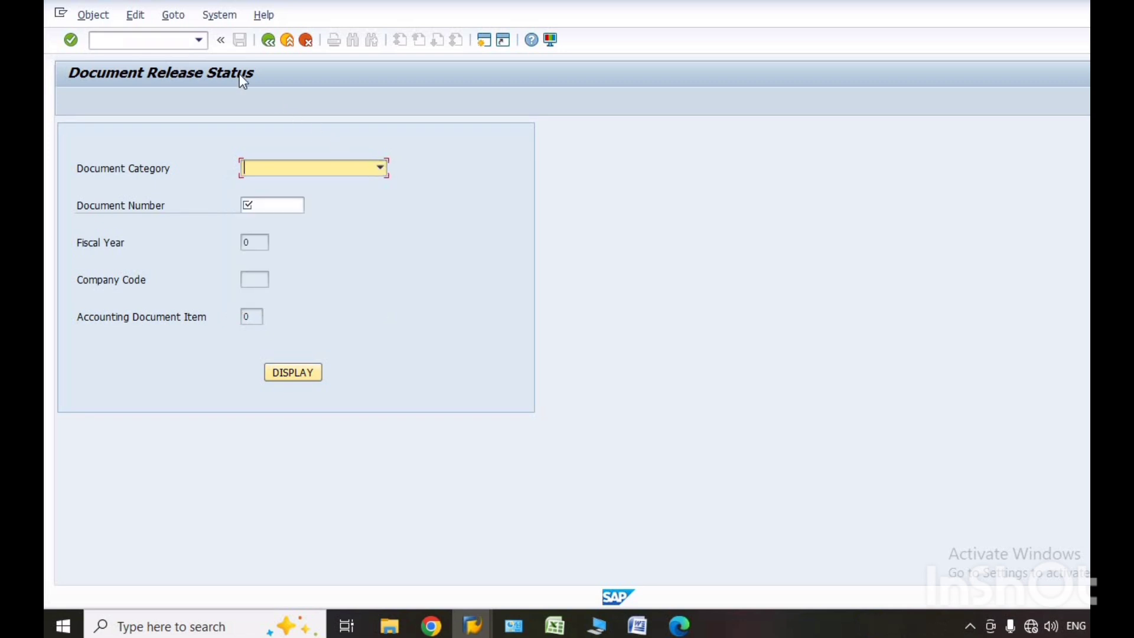
Start the maintenance order change transaction with /niw32.
click(199, 40)
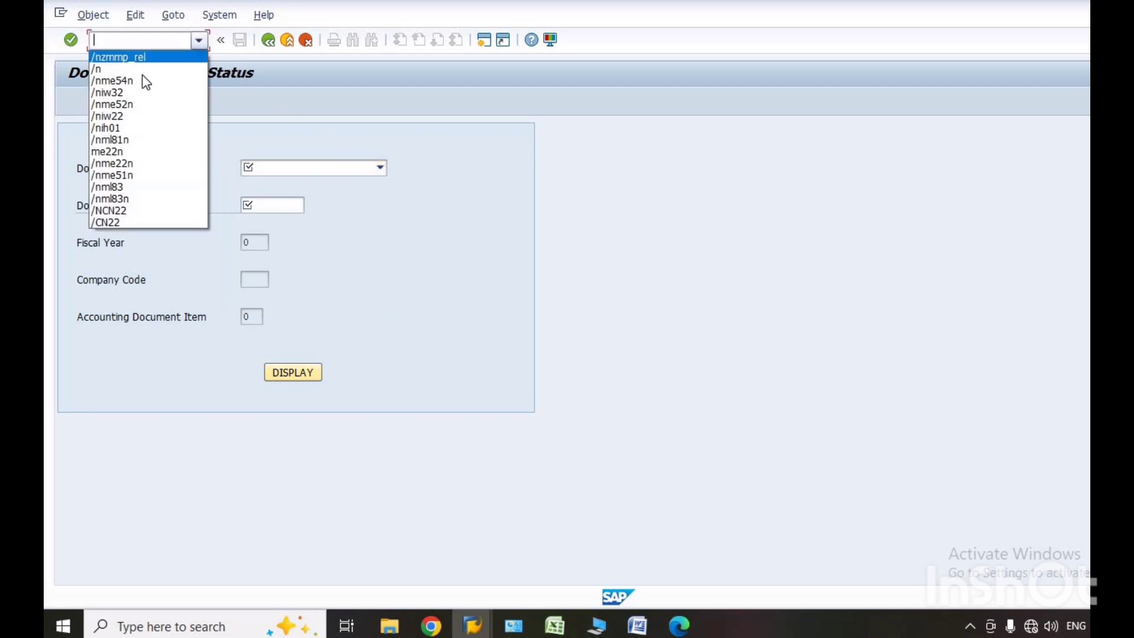
click(113, 93)
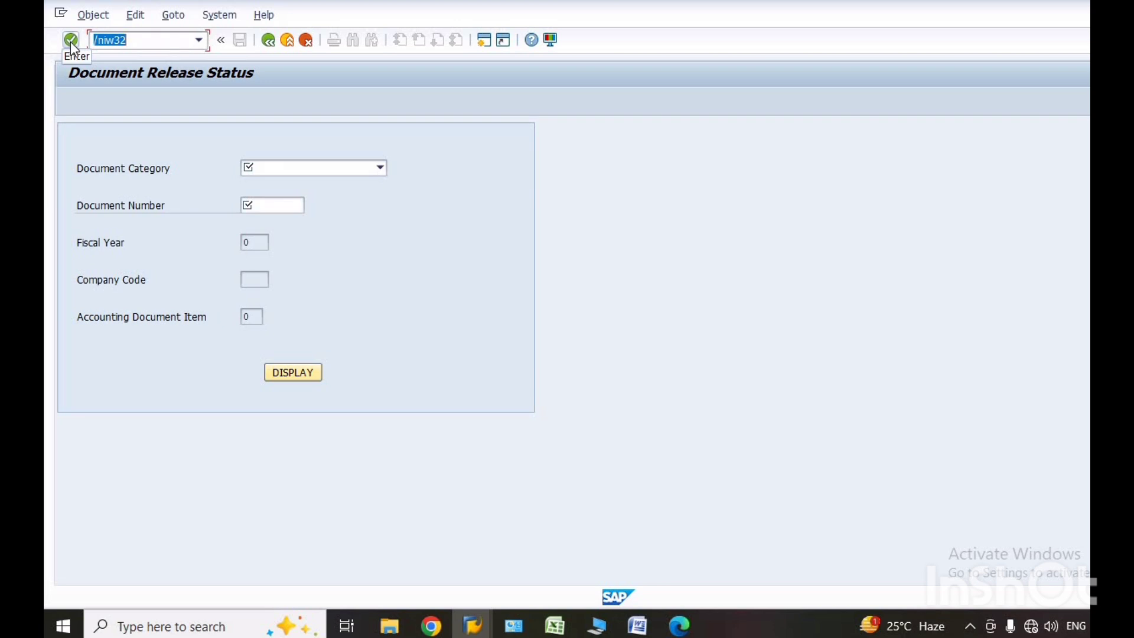
click(71, 42)
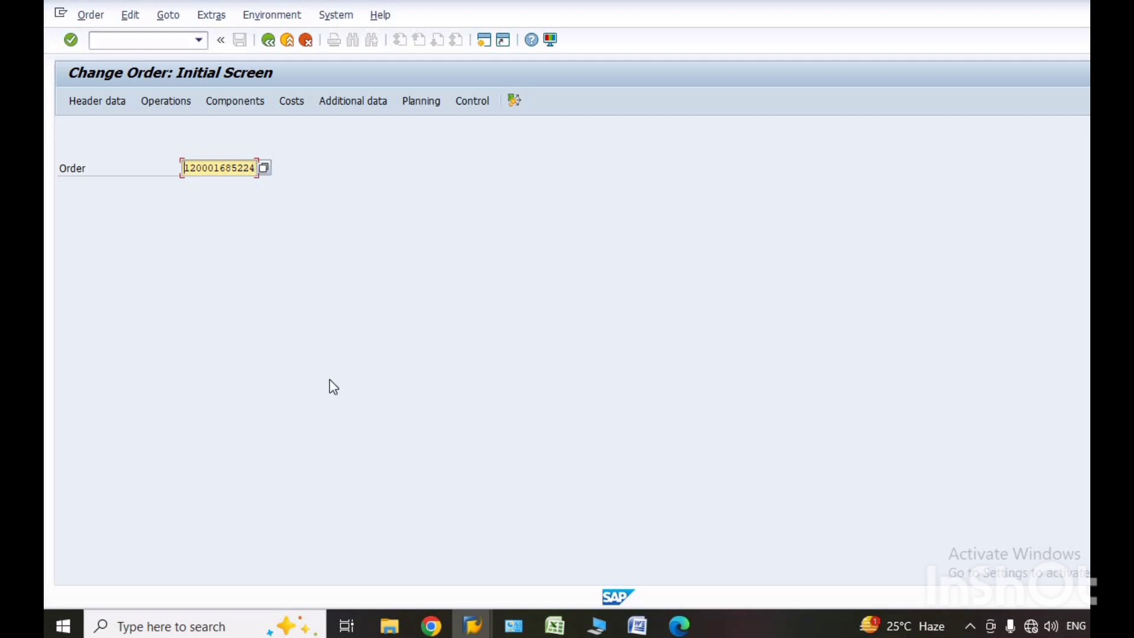
Switch to the Excel workbook "Everything with CMB-721-jrt" to view the bill abstract.
mouse_move(557, 631)
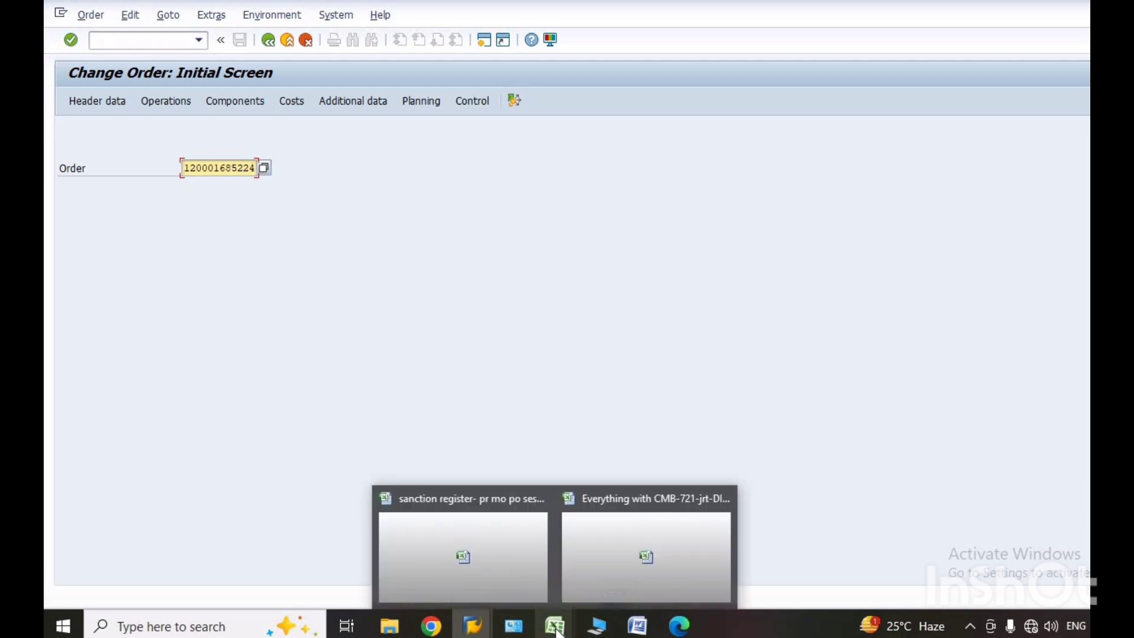
click(598, 576)
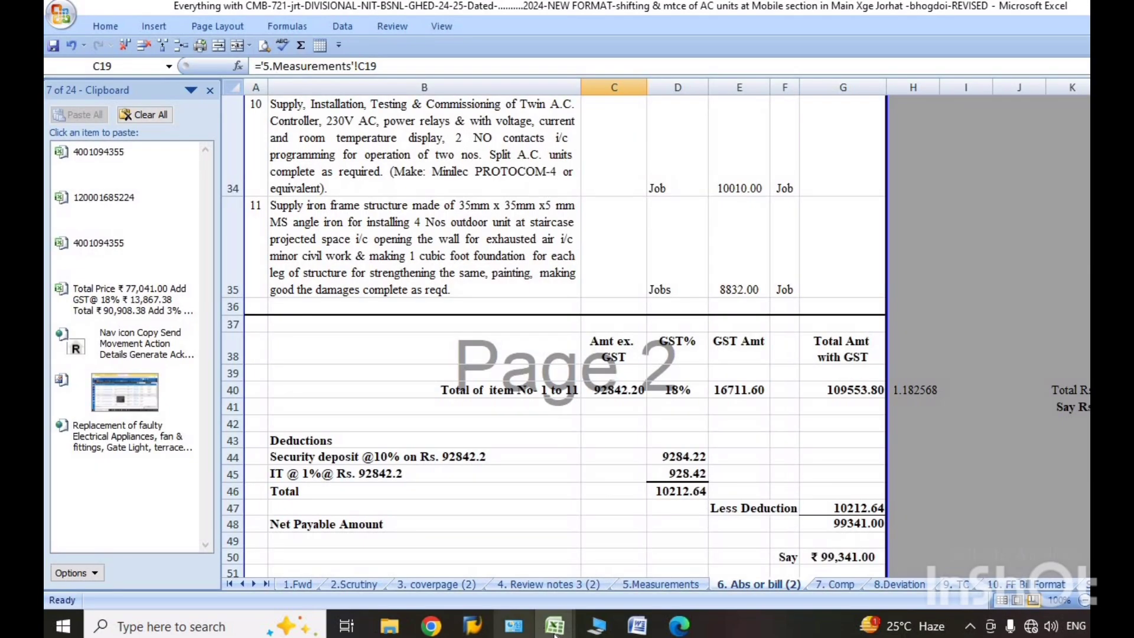
Look at the sanction register workbook, and switch back to SAP to open the maintenance order operation's external processing details.
mouse_move(554, 626)
click(472, 570)
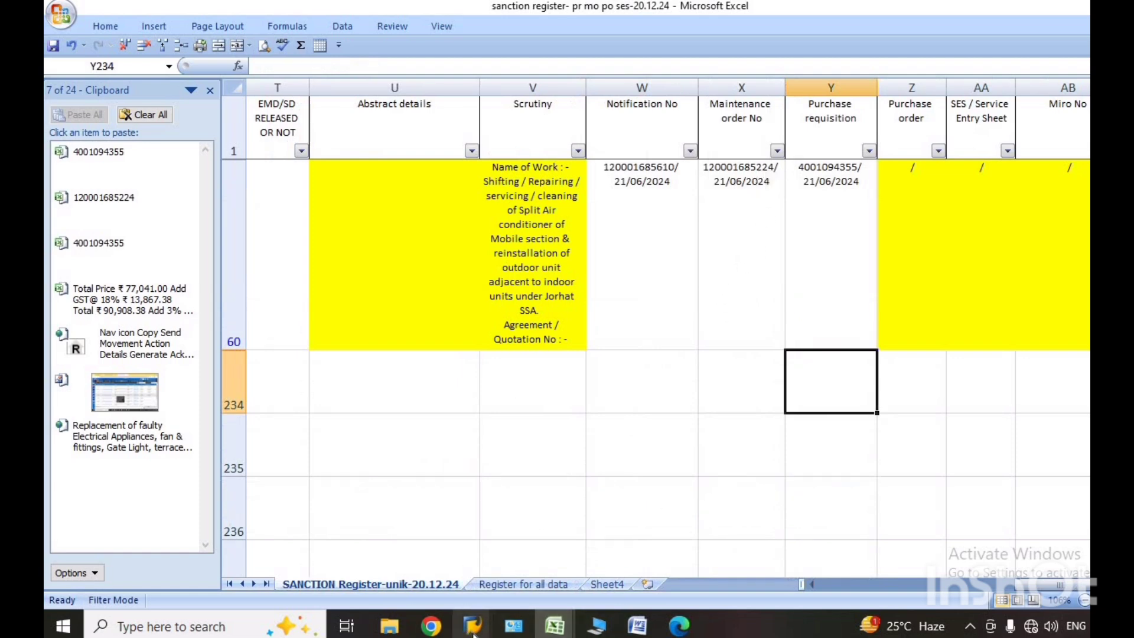
mouse_move(473, 635)
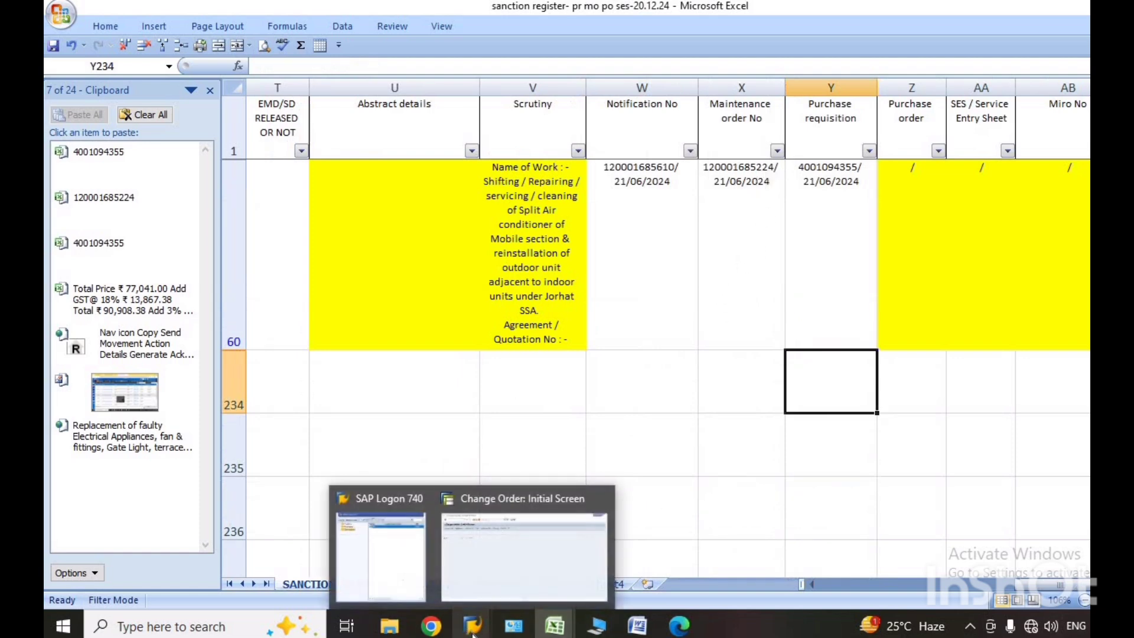
click(513, 562)
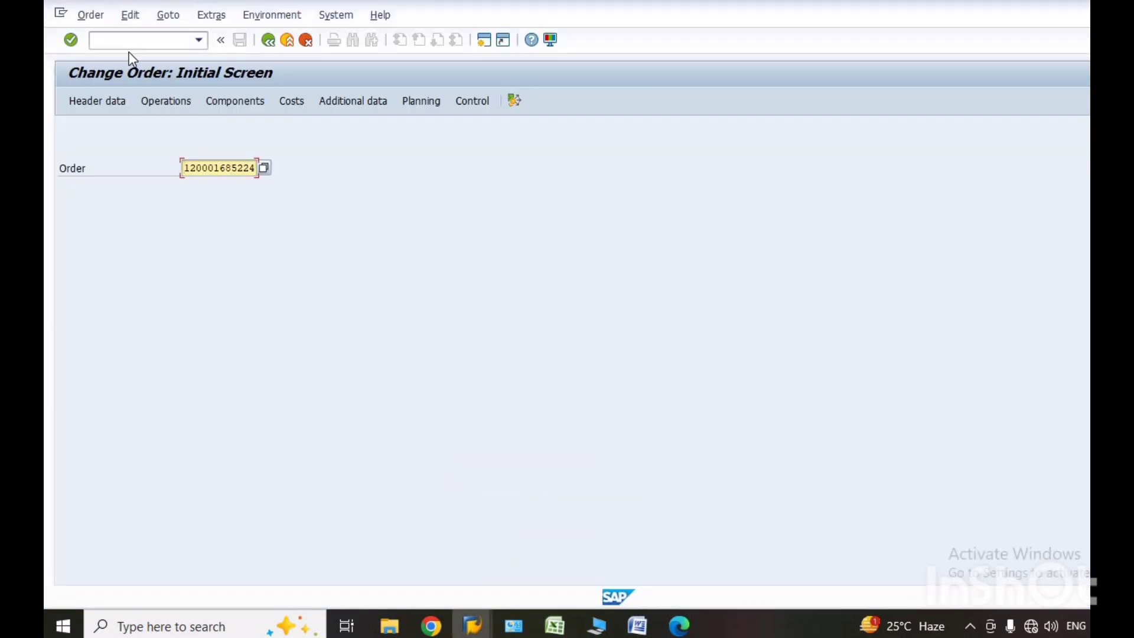
click(168, 102)
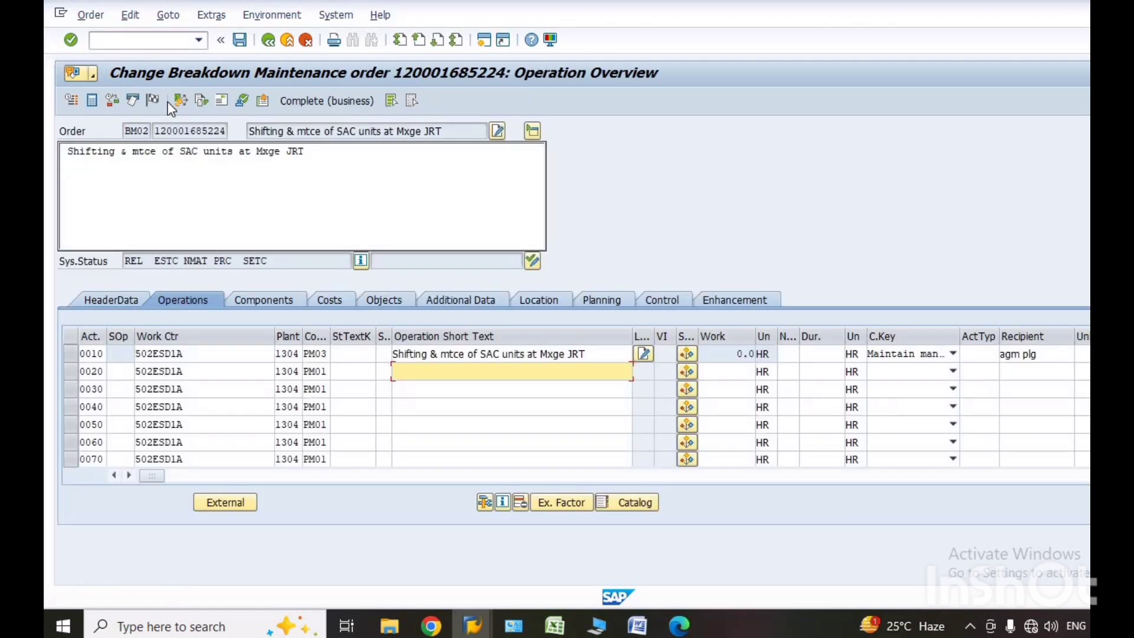
click(217, 504)
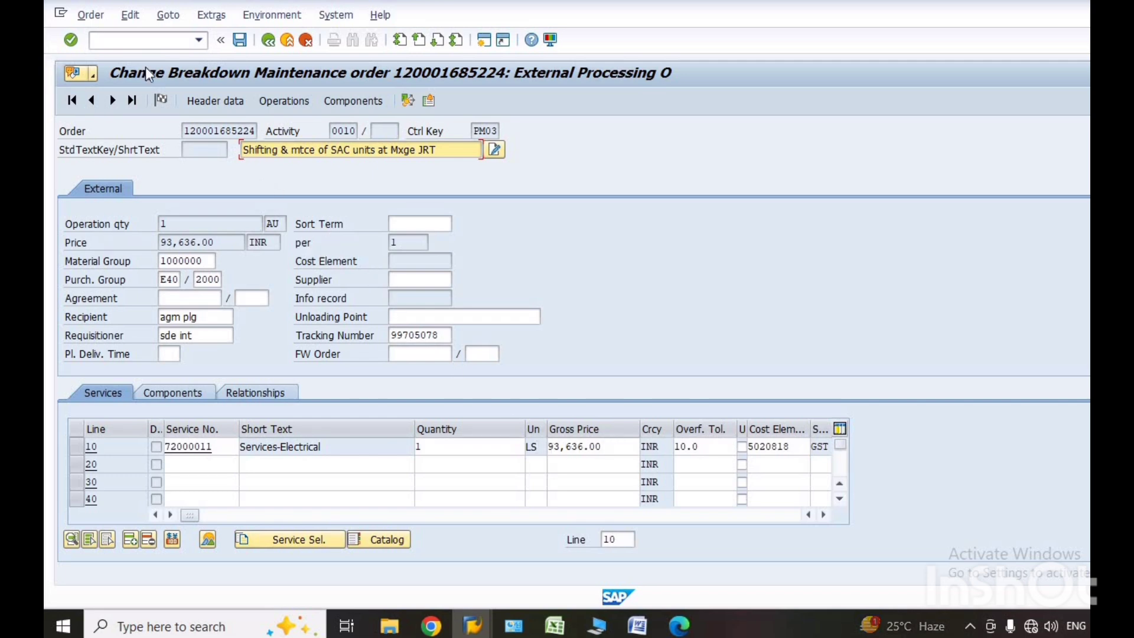
Leave the maintenance order with /n and open the purchase requisition's note sheet from the Business Workplace Inbox.
click(200, 41)
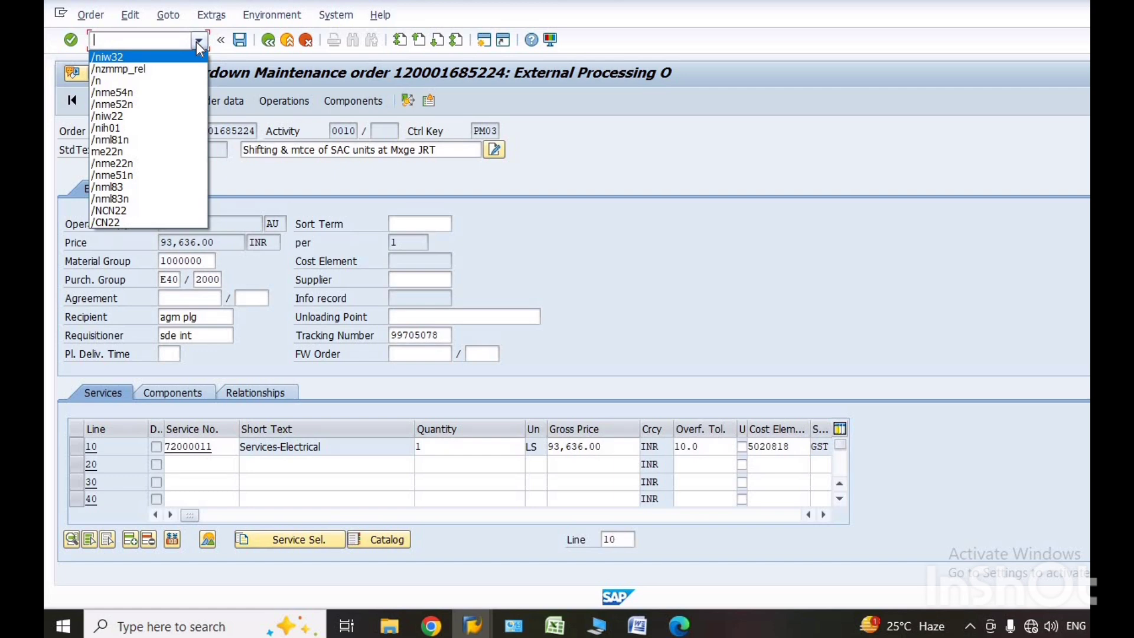
click(200, 43)
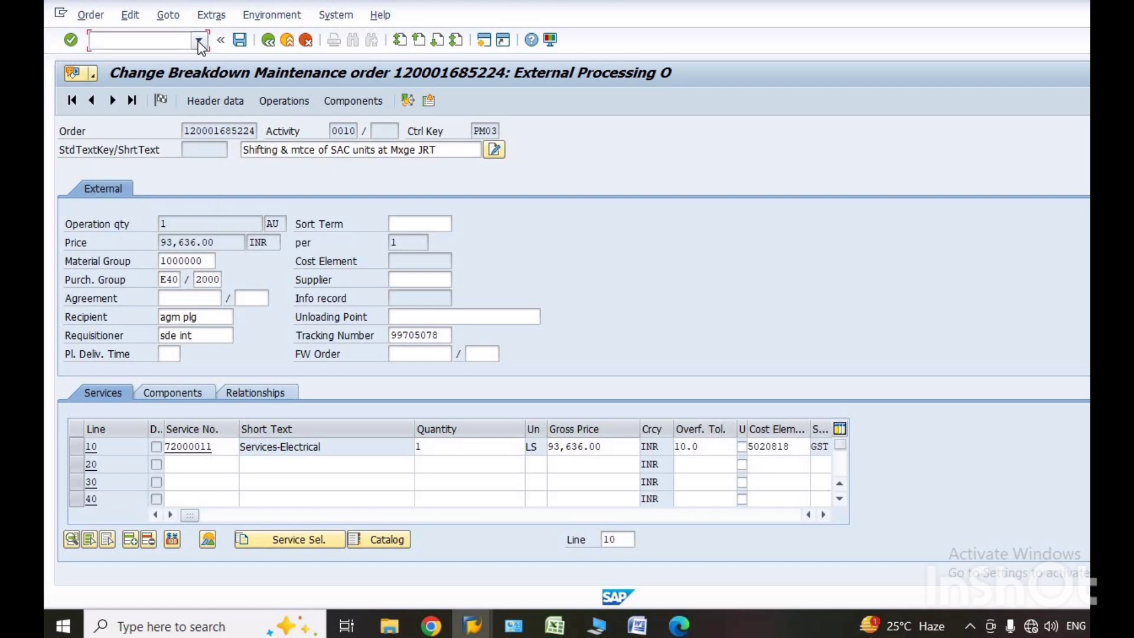
click(199, 42)
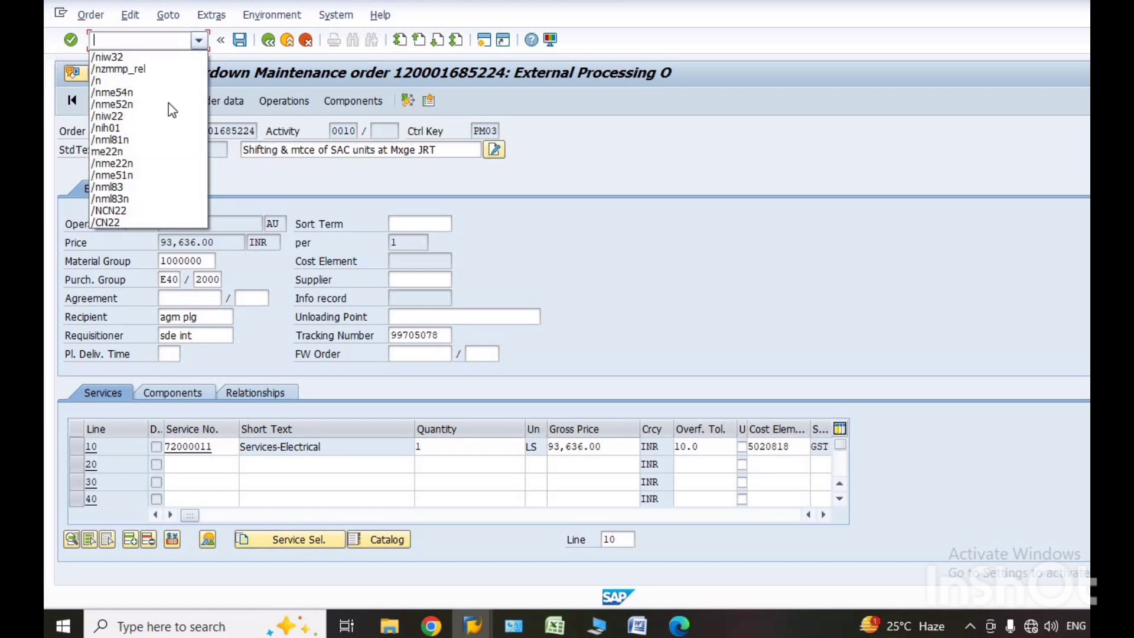
click(98, 81)
click(71, 40)
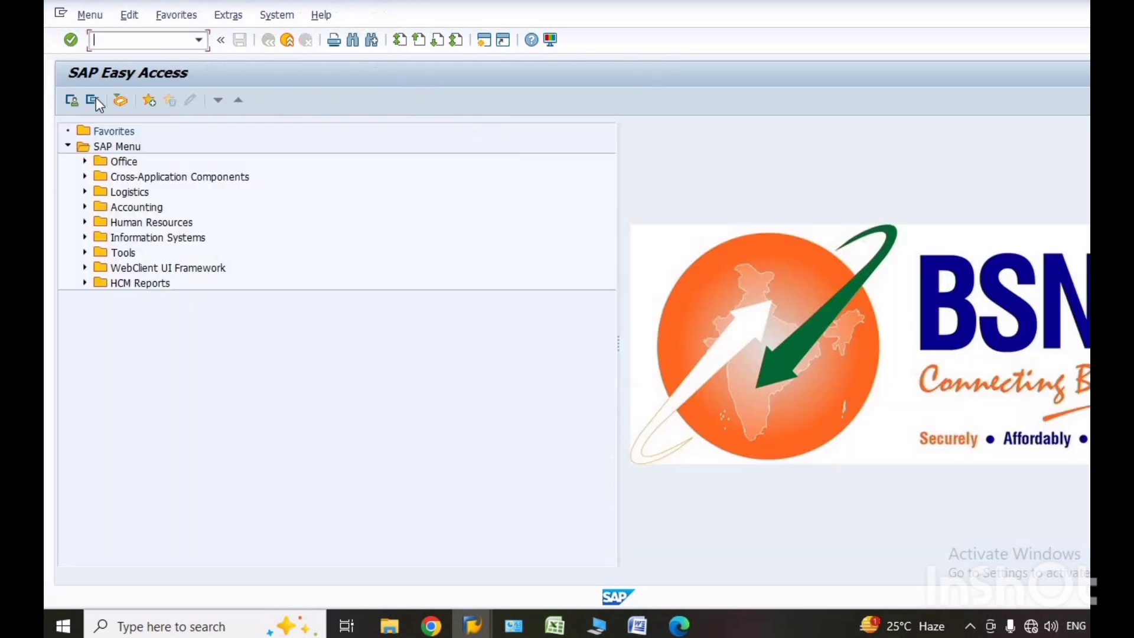
click(121, 101)
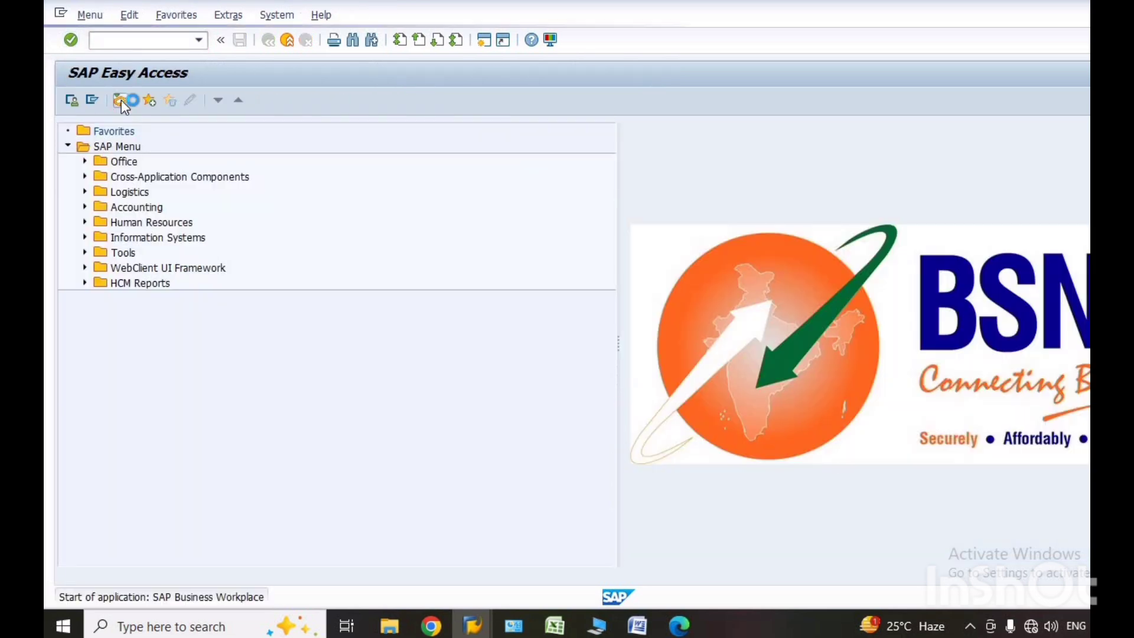
click(123, 149)
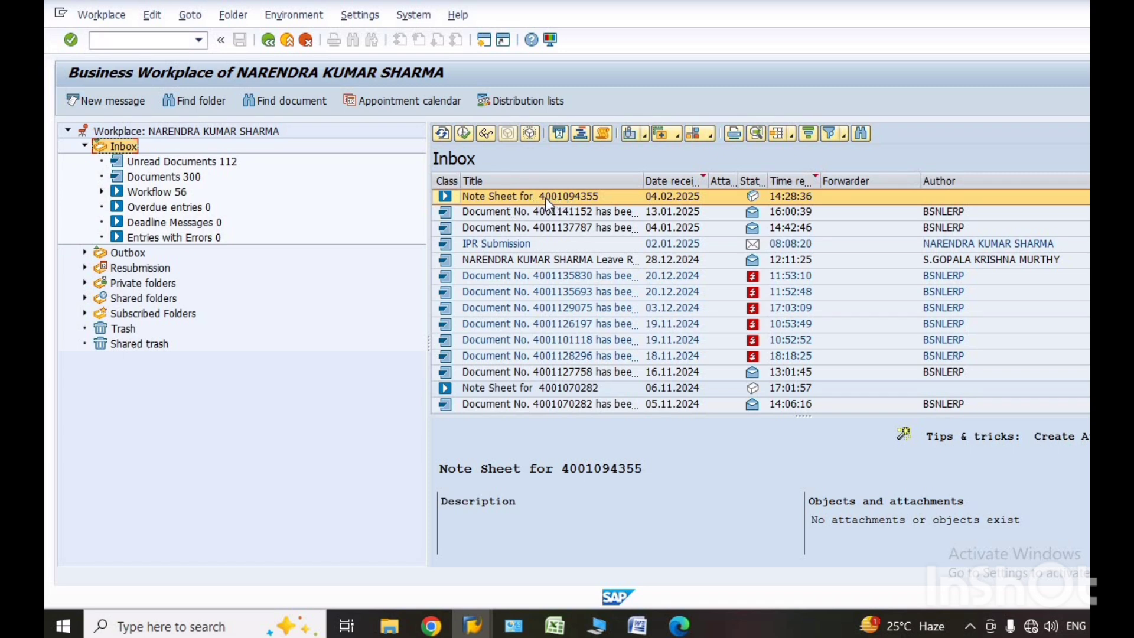
double_click(545, 197)
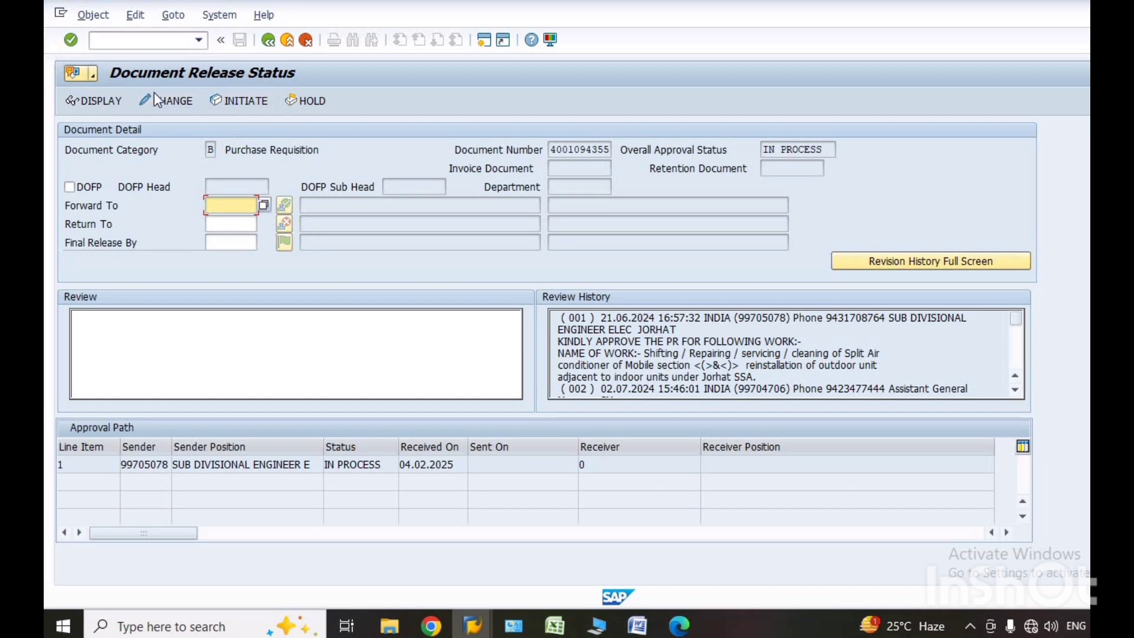
Run /niw32, view the external processing details of the order's operation 0010, and return to the operation overview without leaving the order.
click(199, 41)
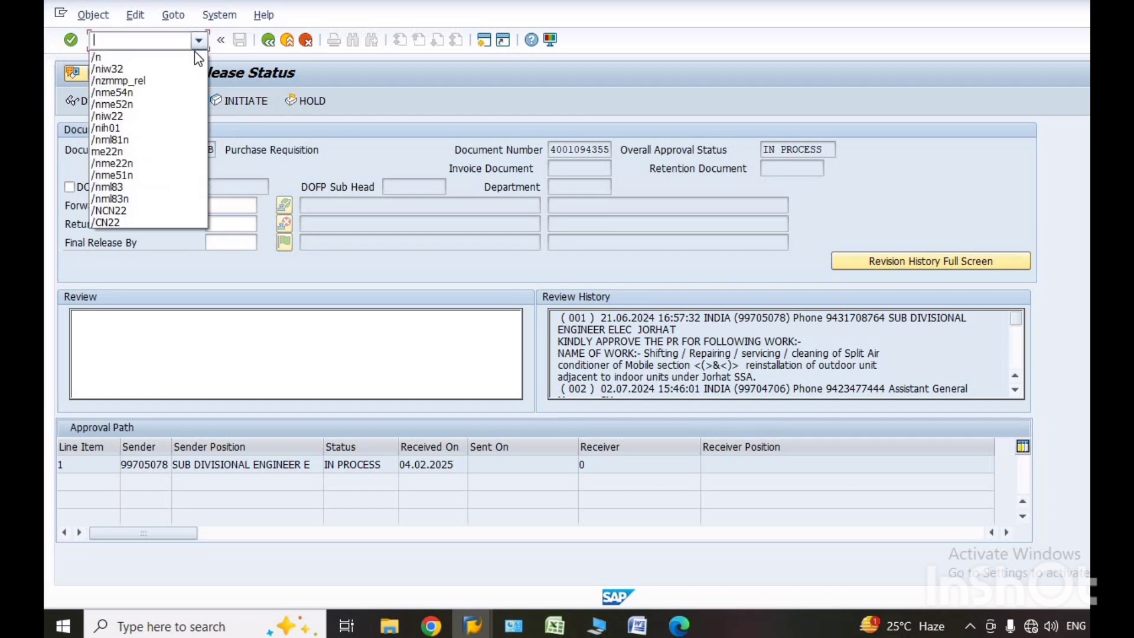
click(115, 71)
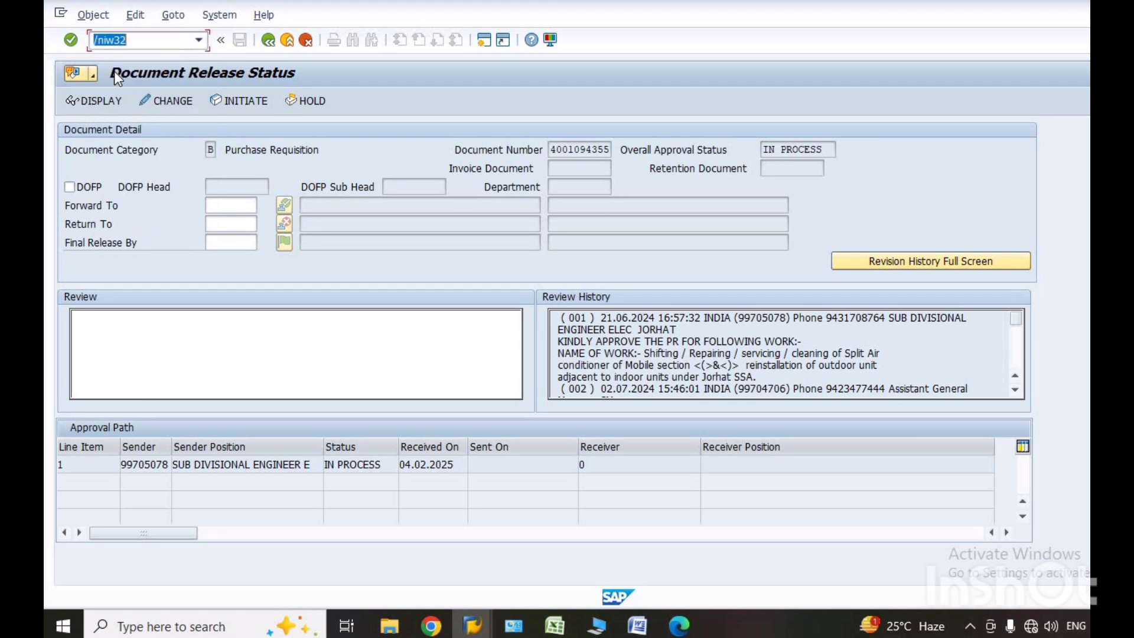
click(71, 40)
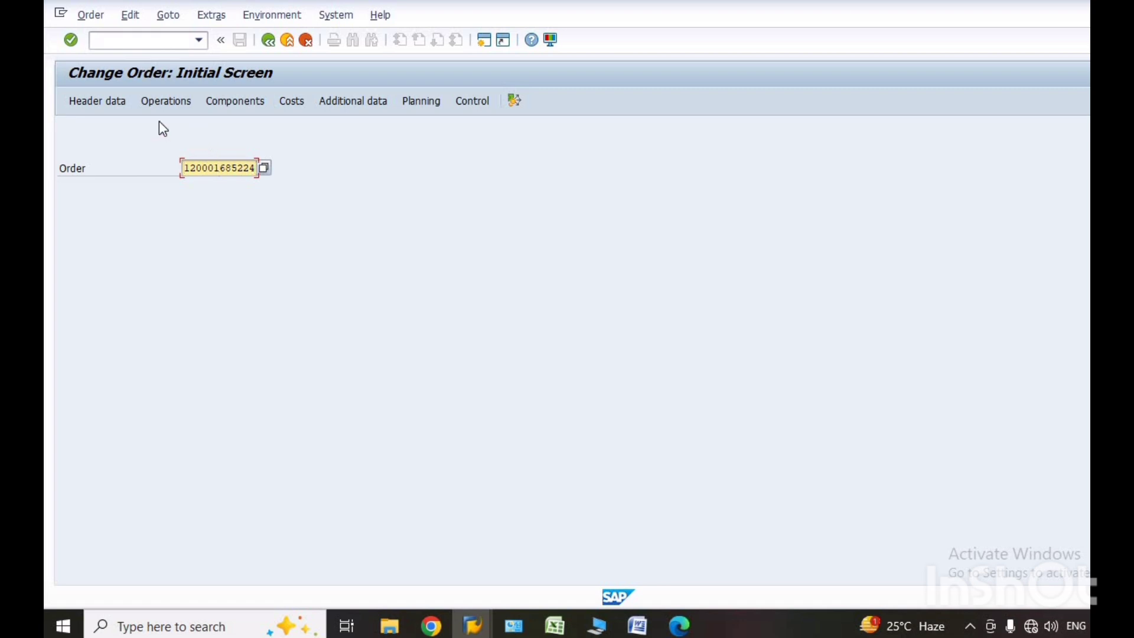
click(70, 41)
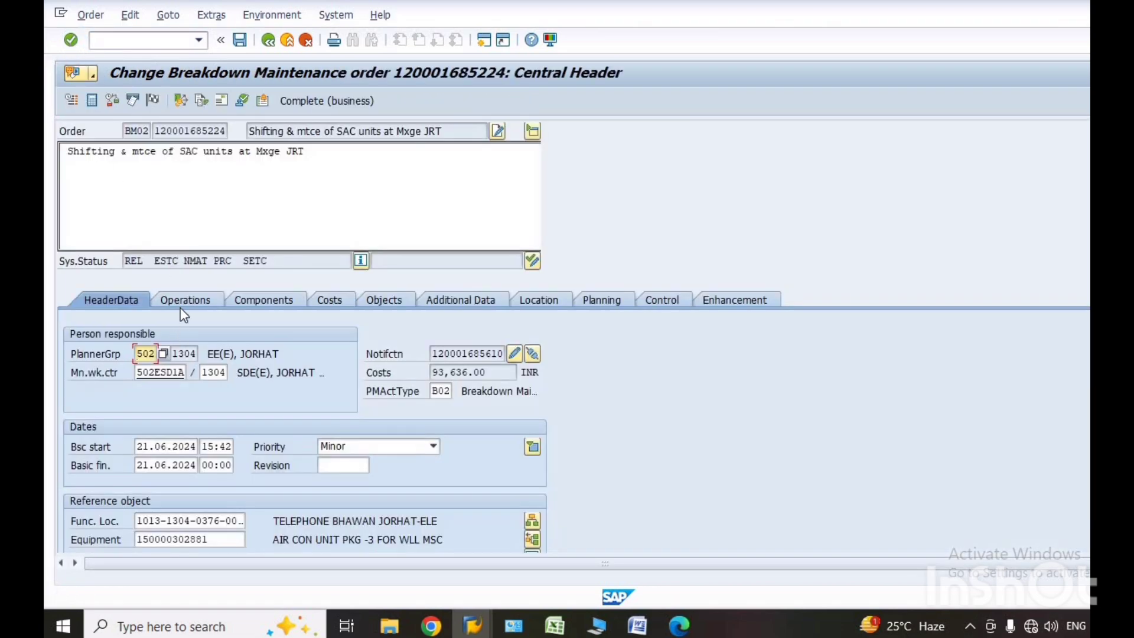
click(178, 300)
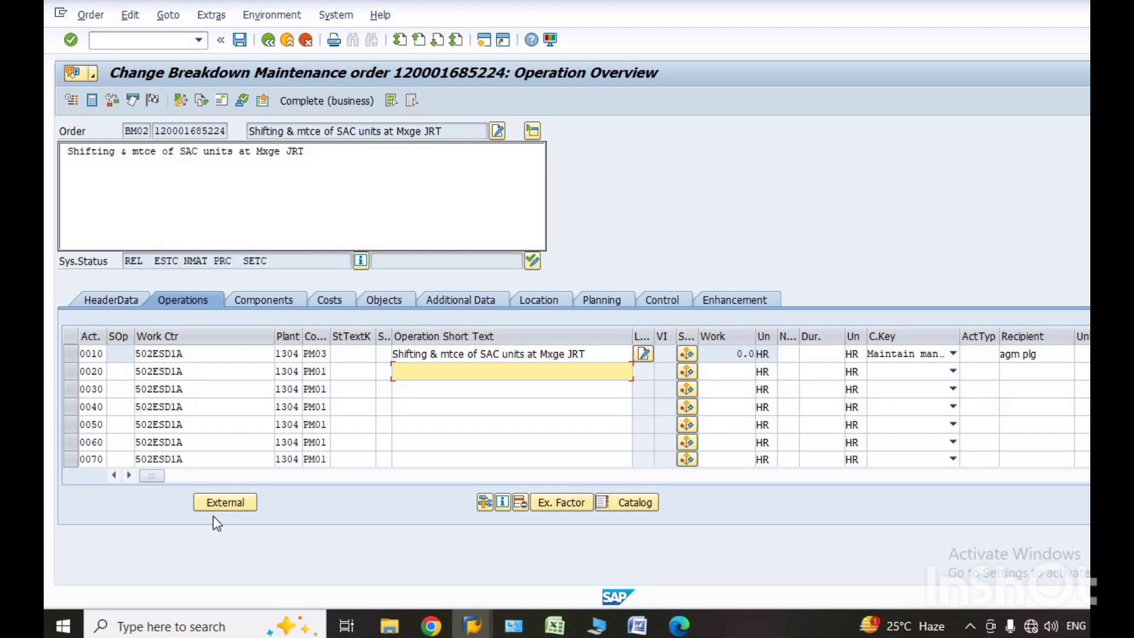
click(222, 501)
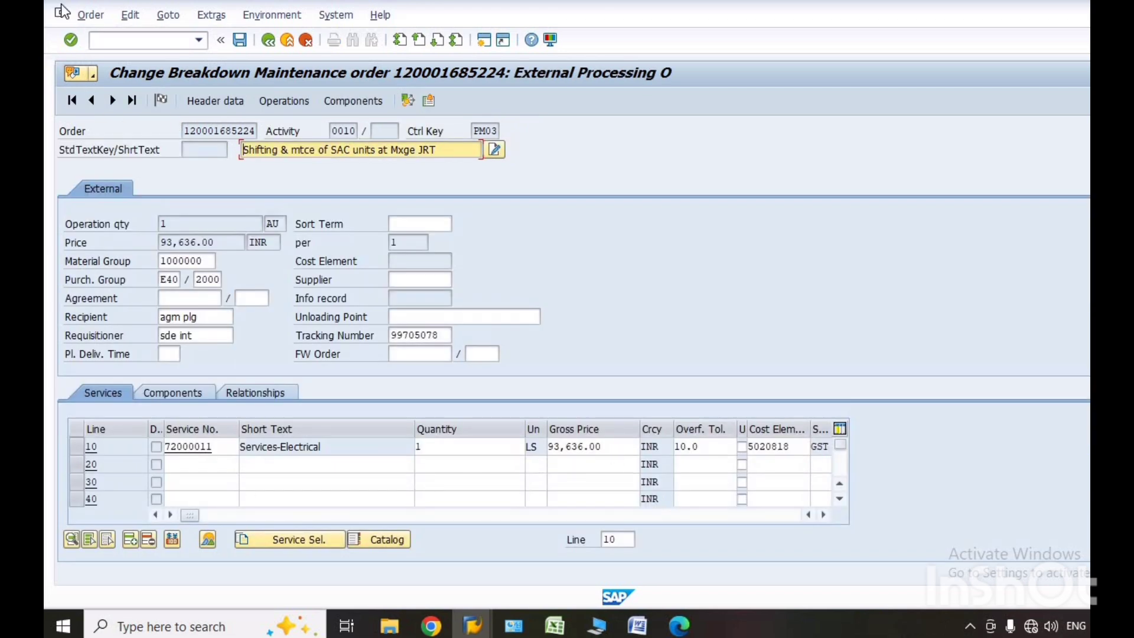
click(268, 41)
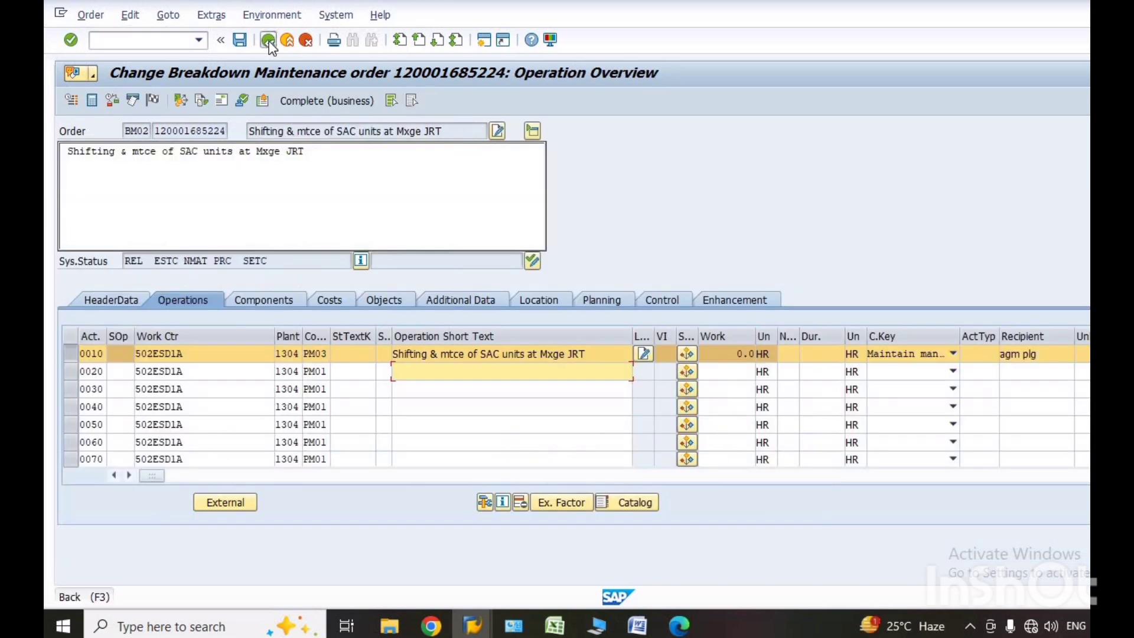
click(268, 41)
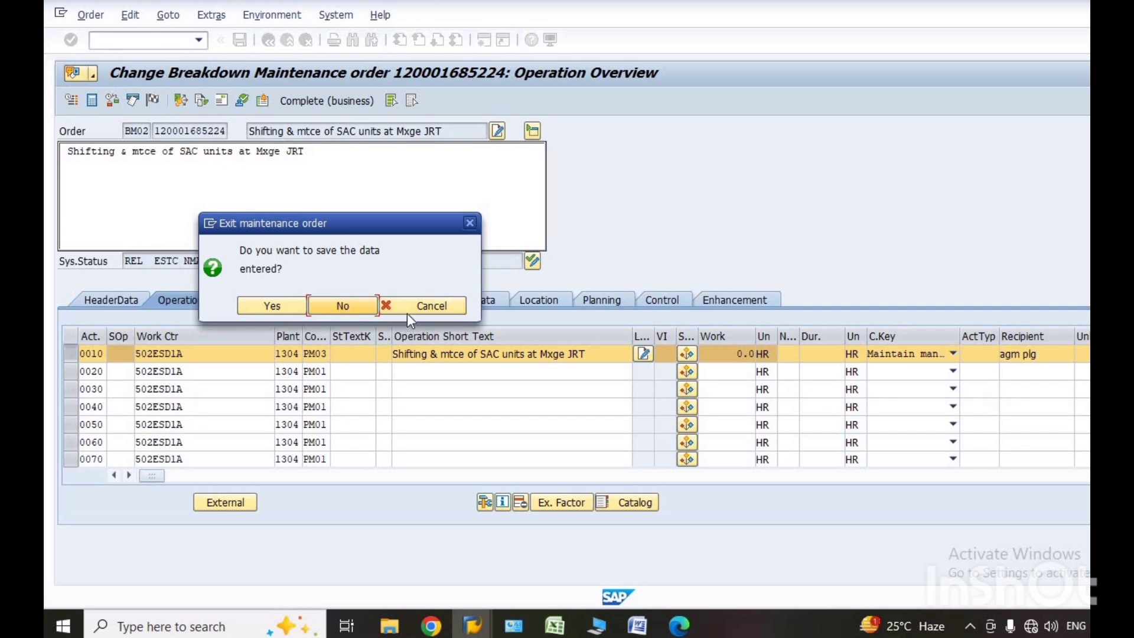
click(470, 225)
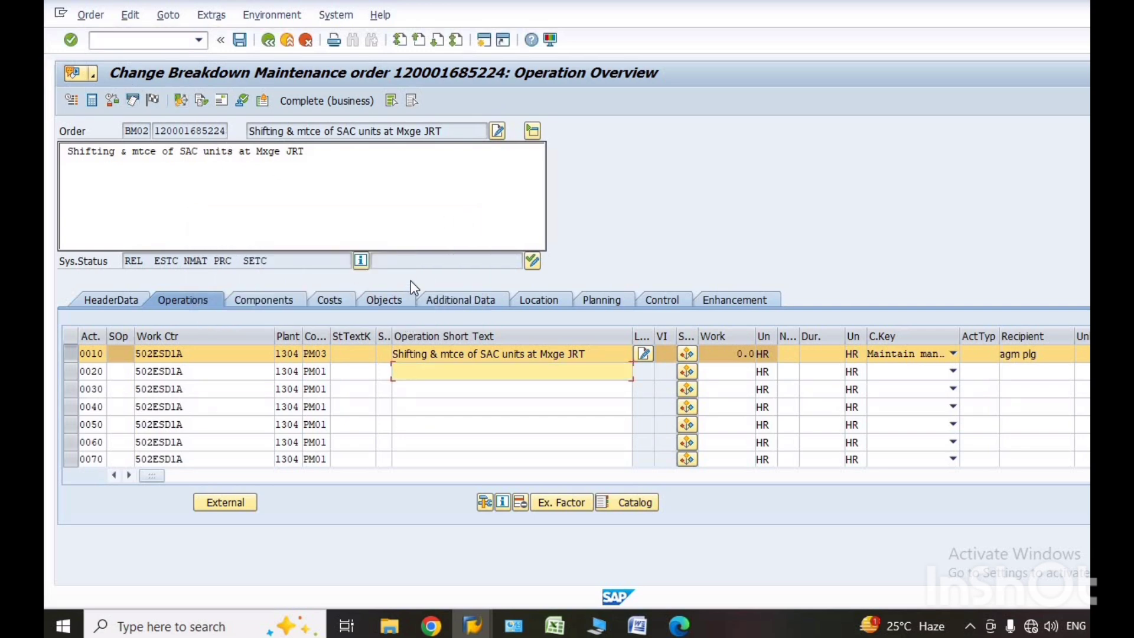
Restart the order change transaction with /niw32 and open the external processing details of operation 0010.
click(201, 43)
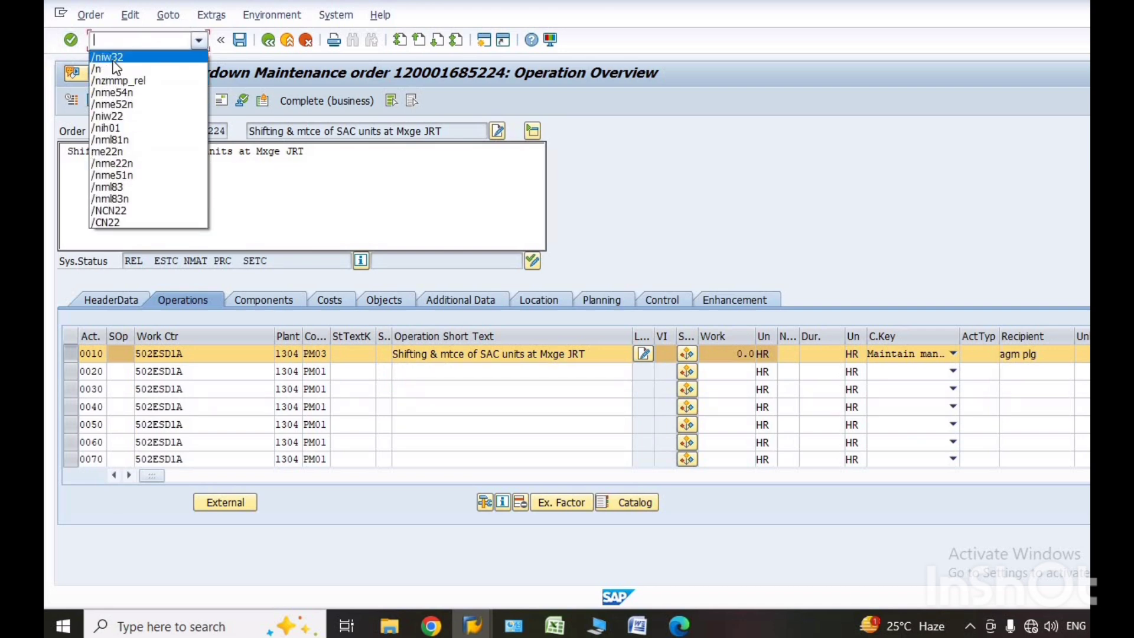
click(116, 57)
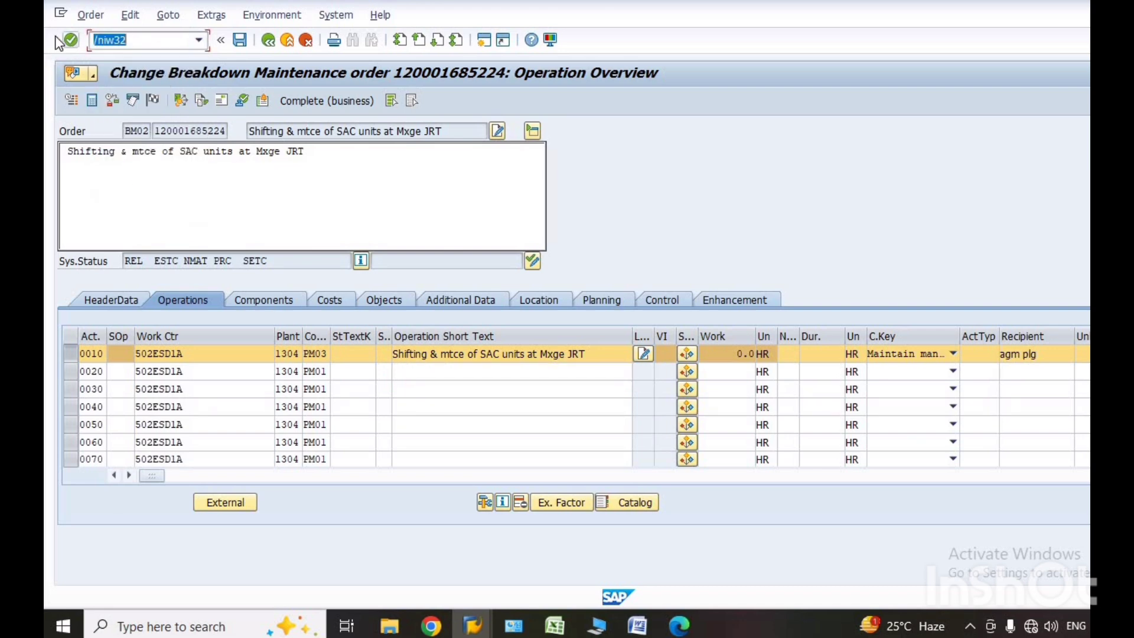
click(71, 40)
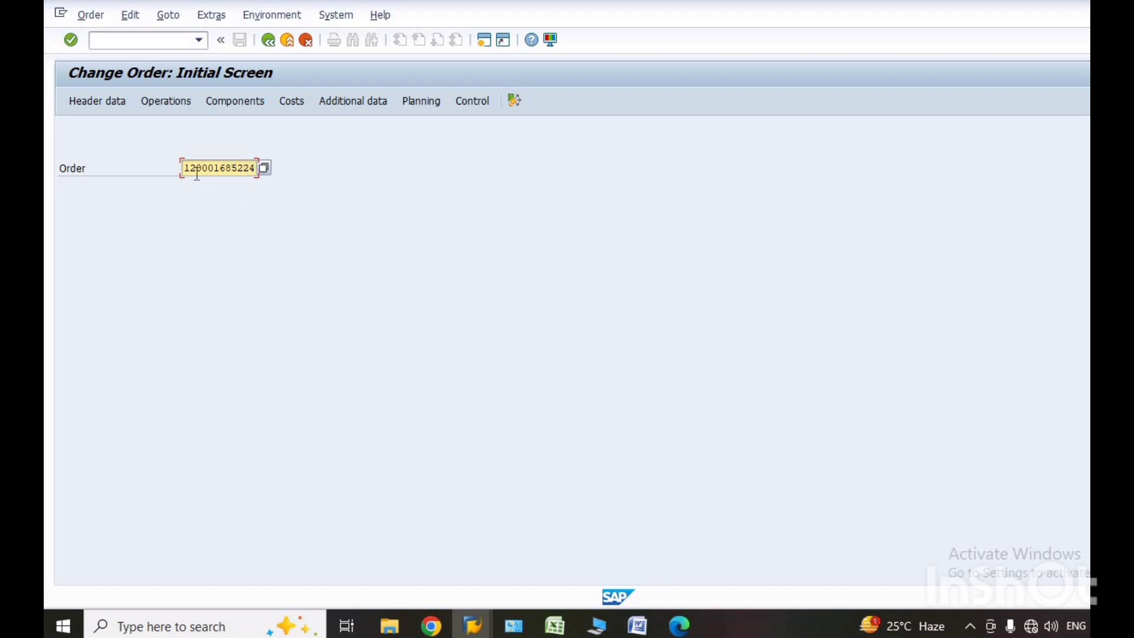
click(163, 104)
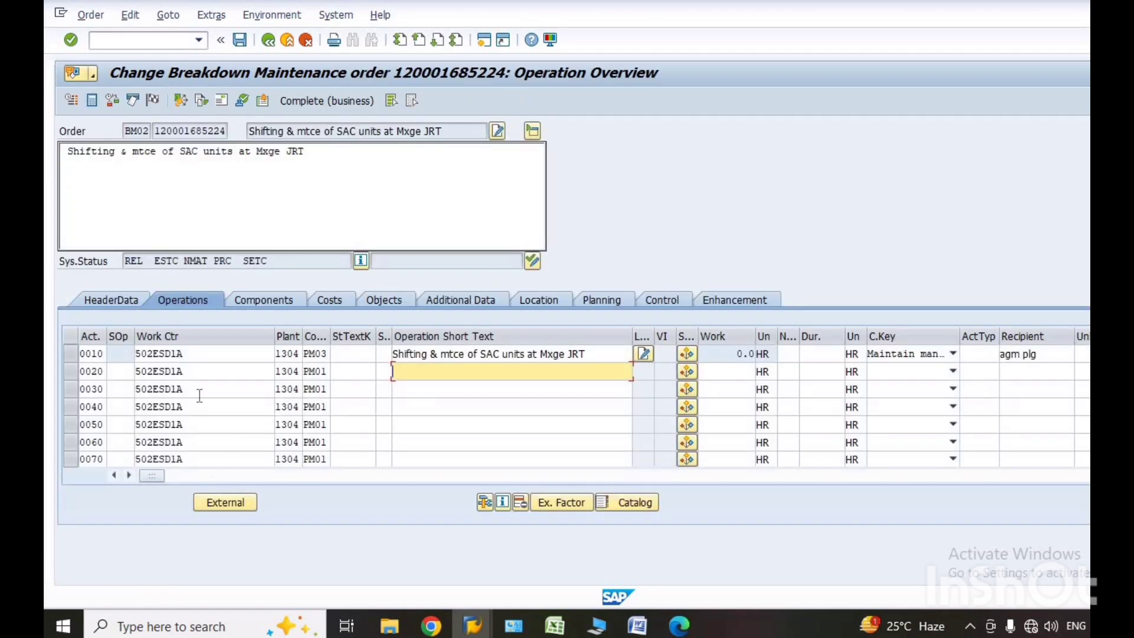
click(225, 505)
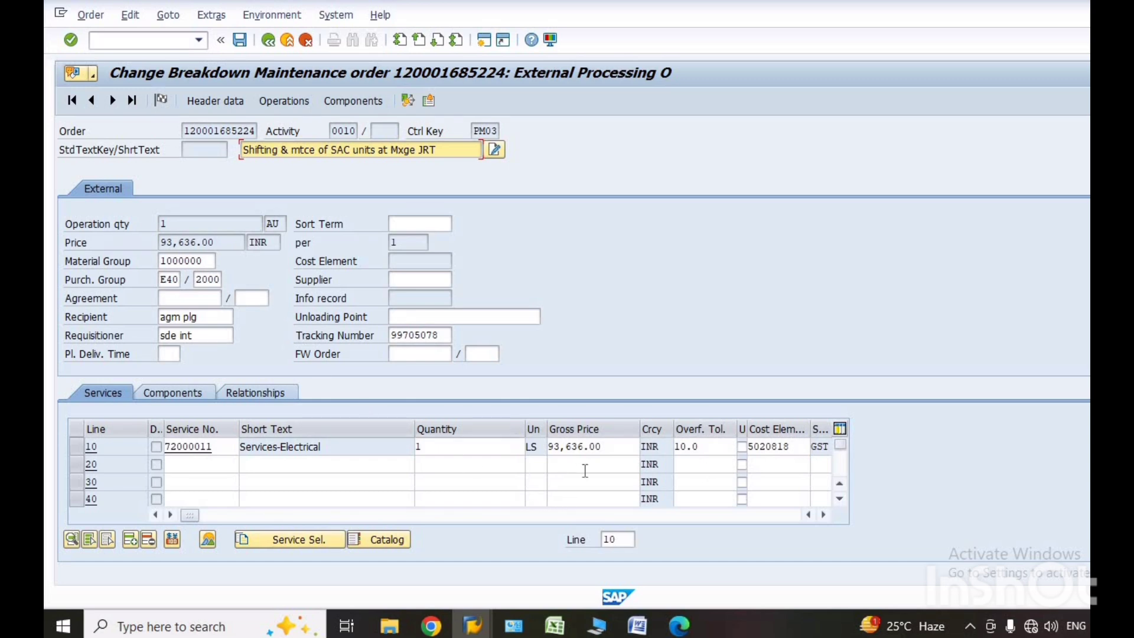
Switch to the Excel bill abstract and copy the total amount excluding GST for items 1 to 11.
click(619, 446)
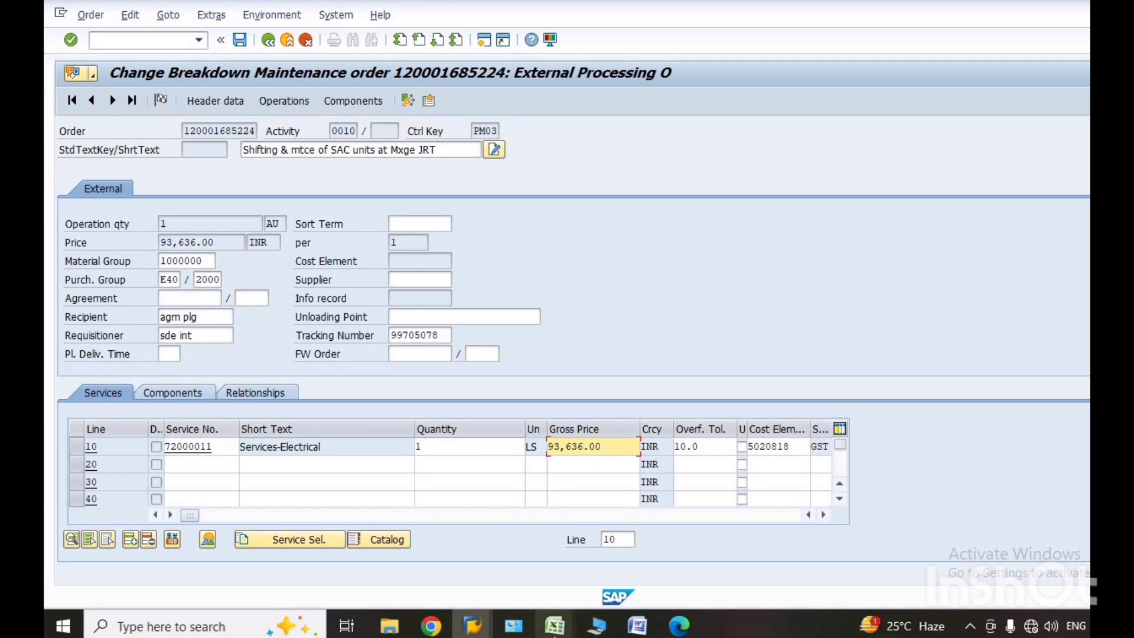
mouse_move(554, 632)
click(591, 589)
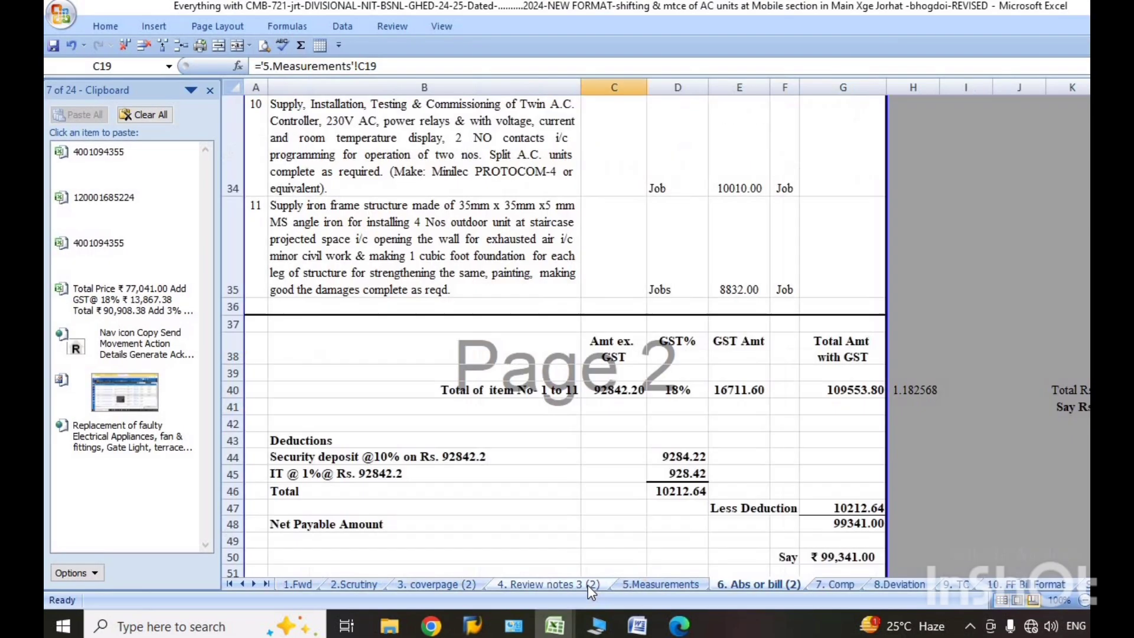
click(599, 389)
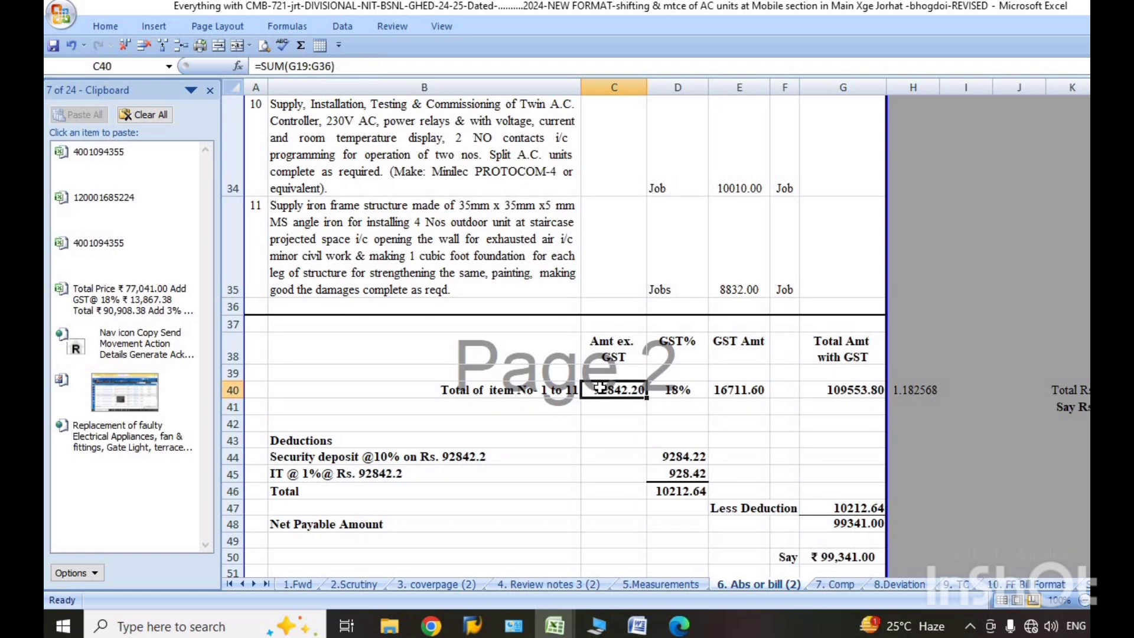
key(ctrl+c)
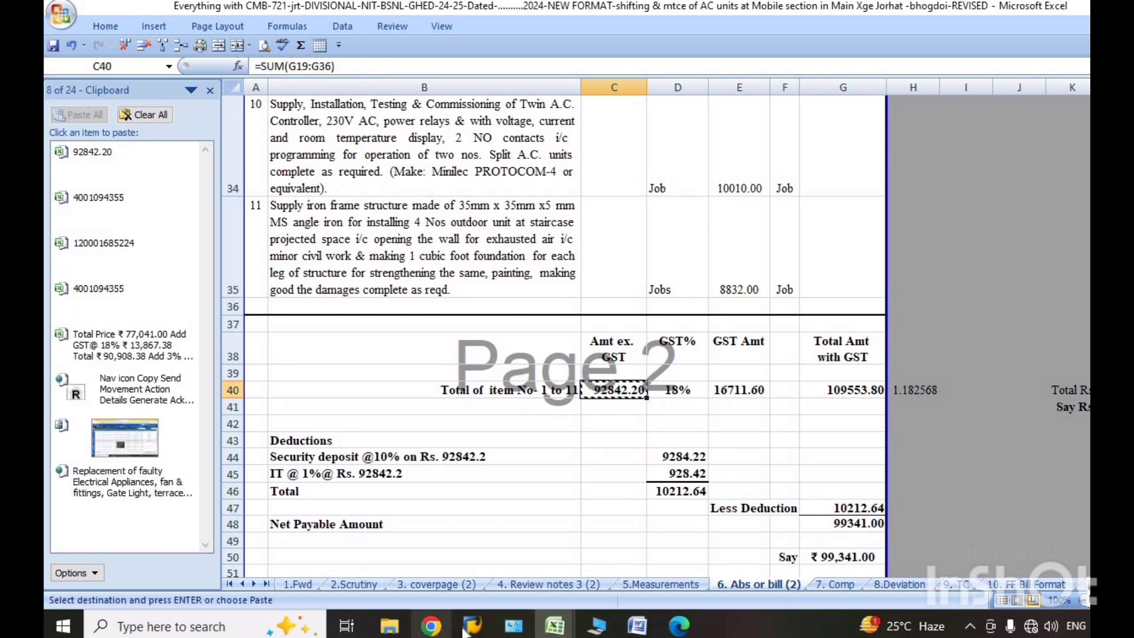
Switch back to SAP, set the gross price of service line 10 to 92842.20, and save the maintenance order.
mouse_move(479, 631)
click(504, 567)
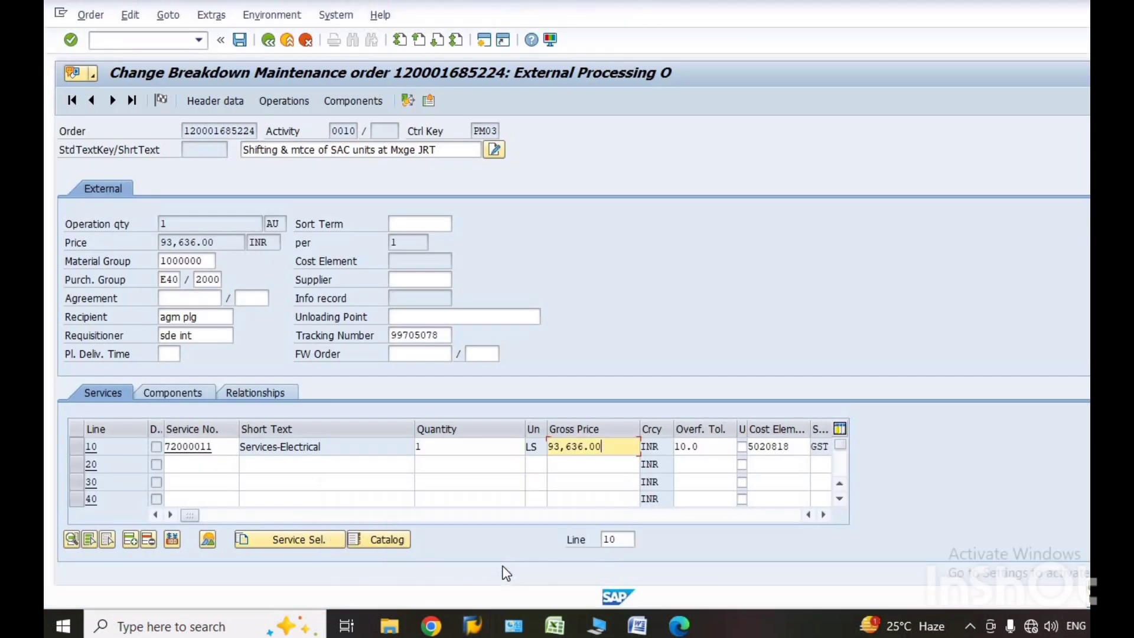
drag(611, 446, 550, 447)
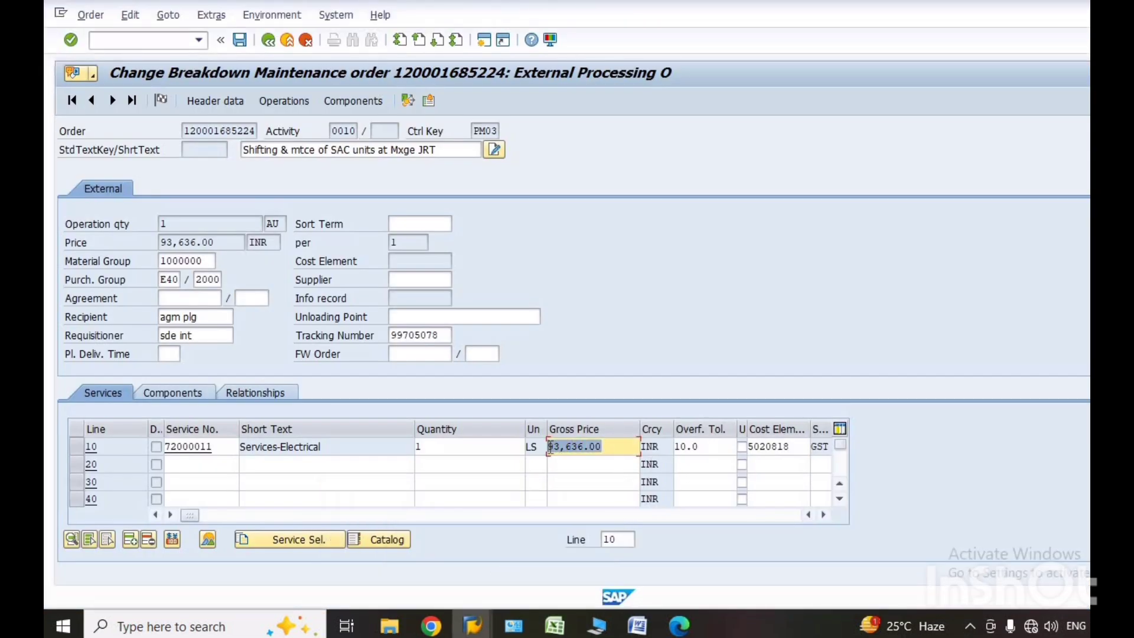
key(ctrl+v)
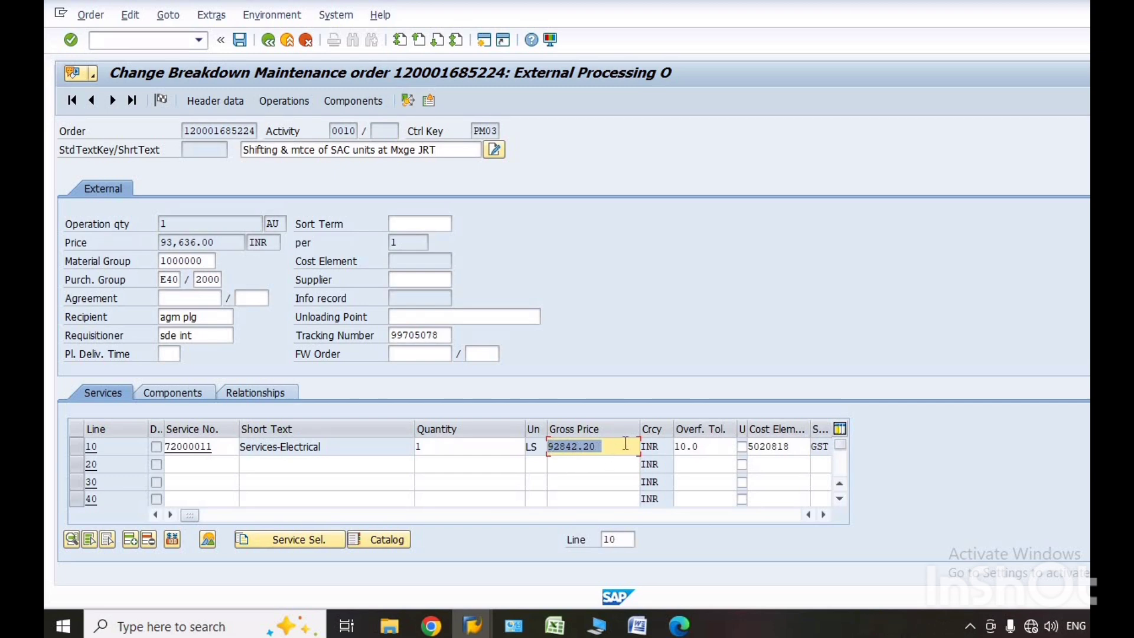
click(240, 40)
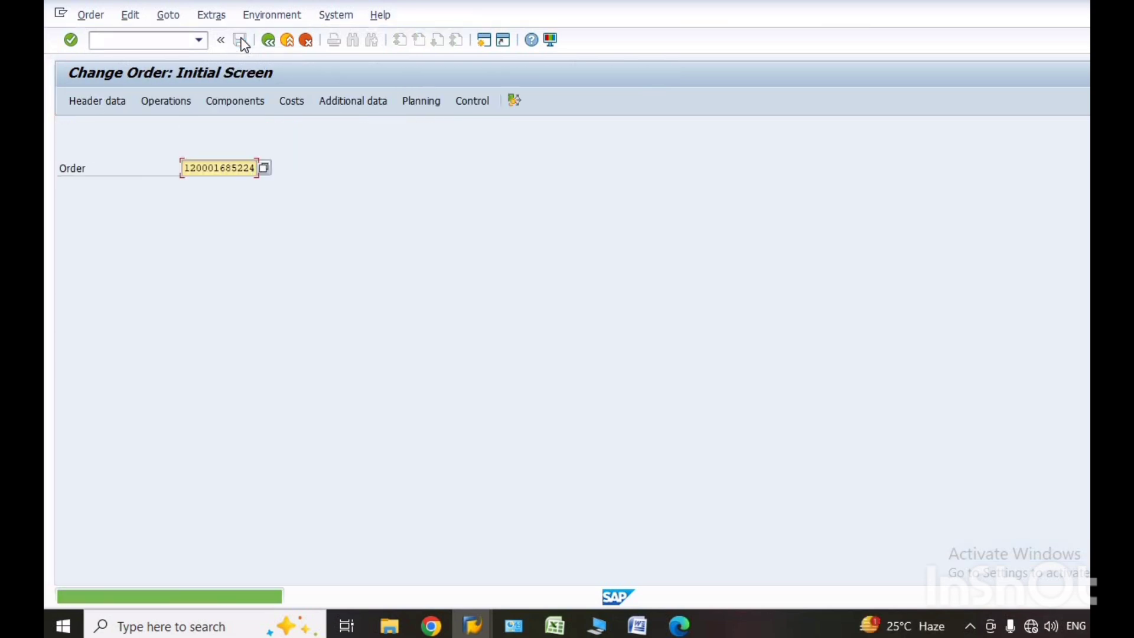
Reopen the order's operations, check the service price in the external processing details of operation 0010, and save the order.
click(159, 103)
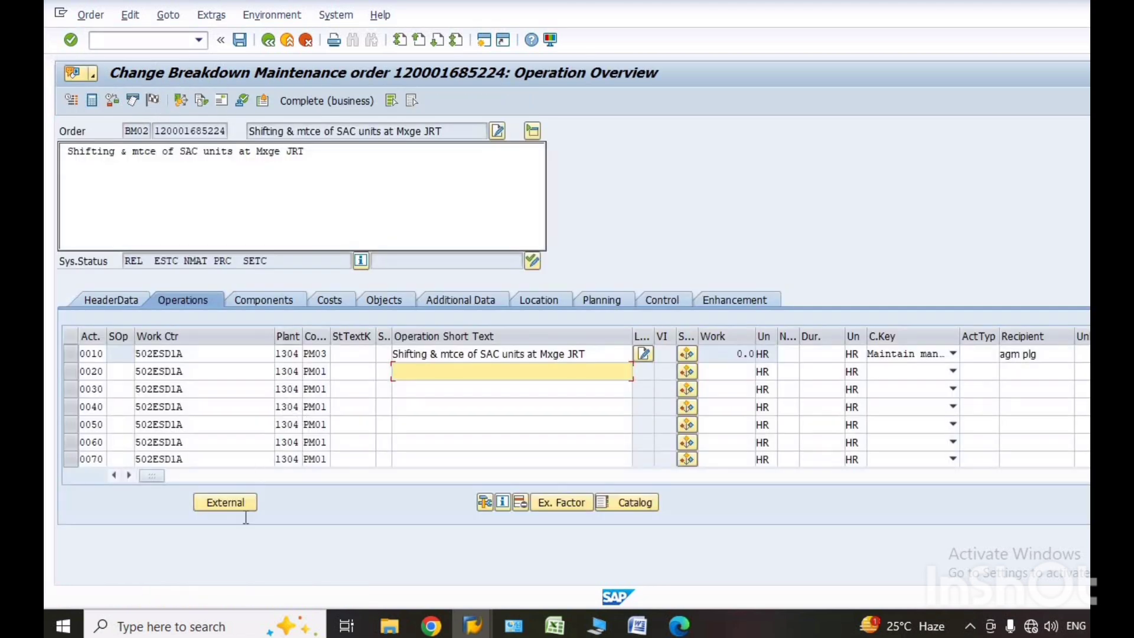
click(226, 503)
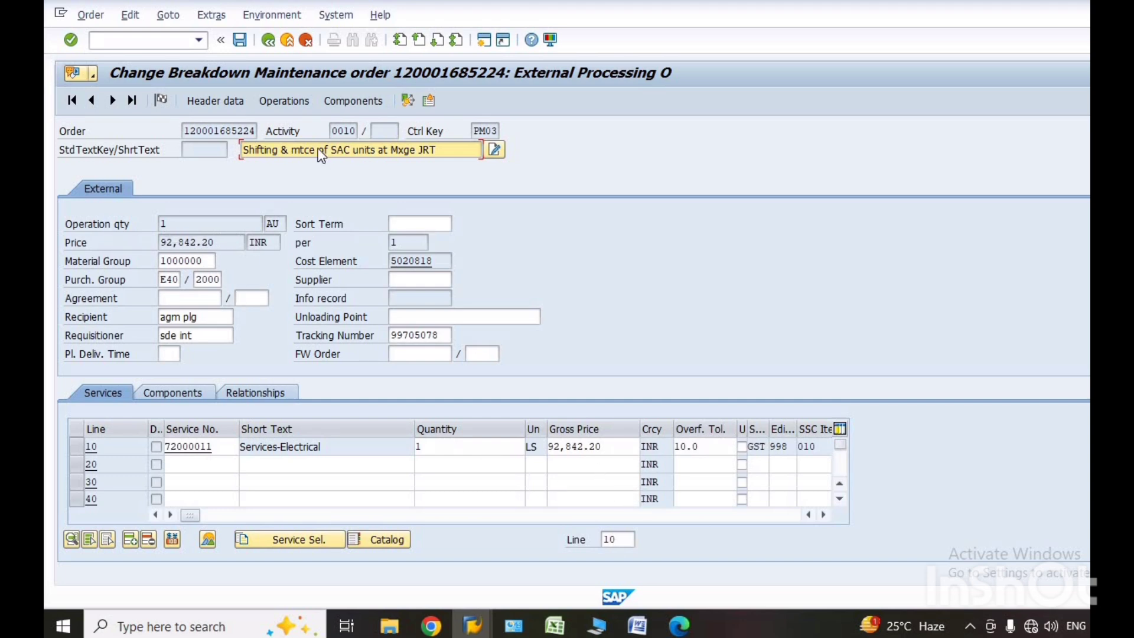
click(240, 39)
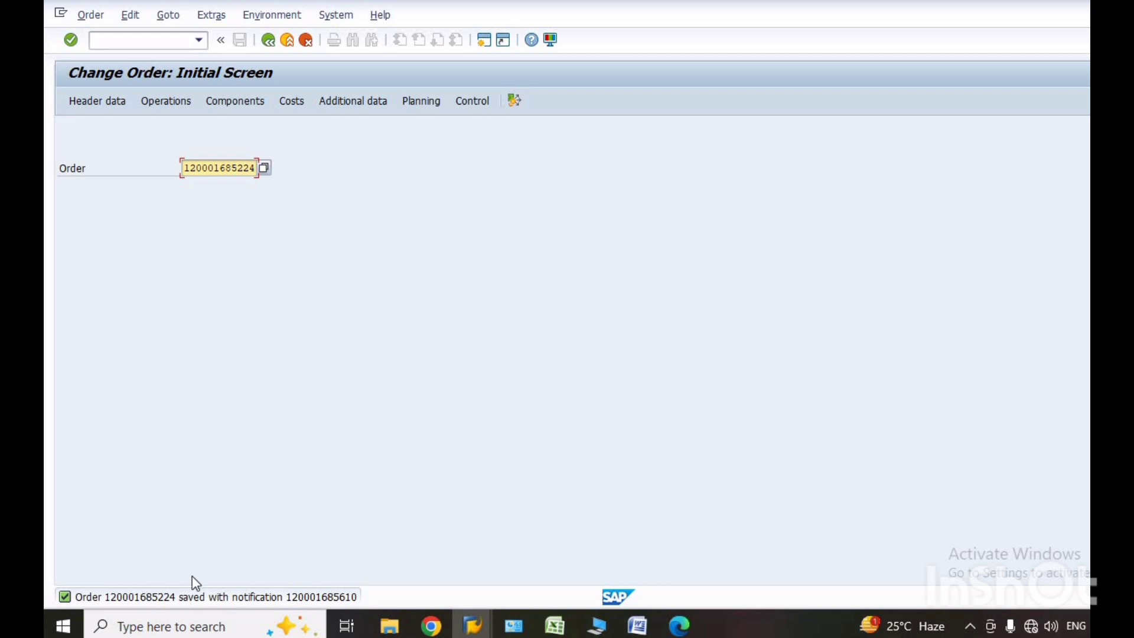
Leave the order transaction for the SAP Easy Access screen and open the note sheet dated 04.02.2025 from the Business Workplace inbox.
click(202, 40)
click(108, 68)
click(71, 41)
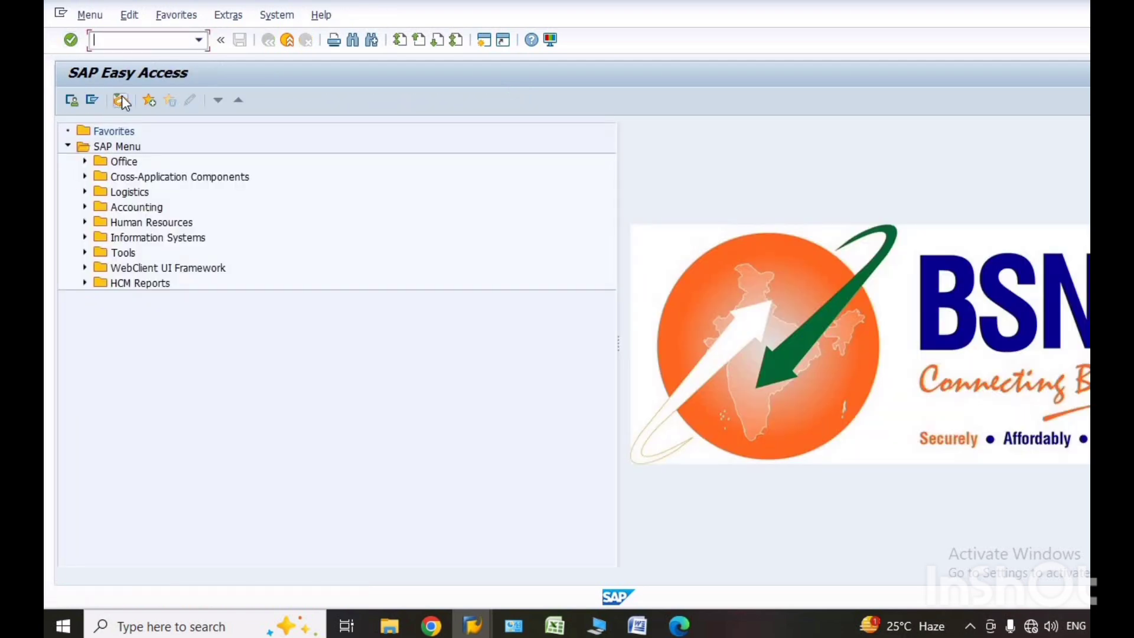
click(121, 99)
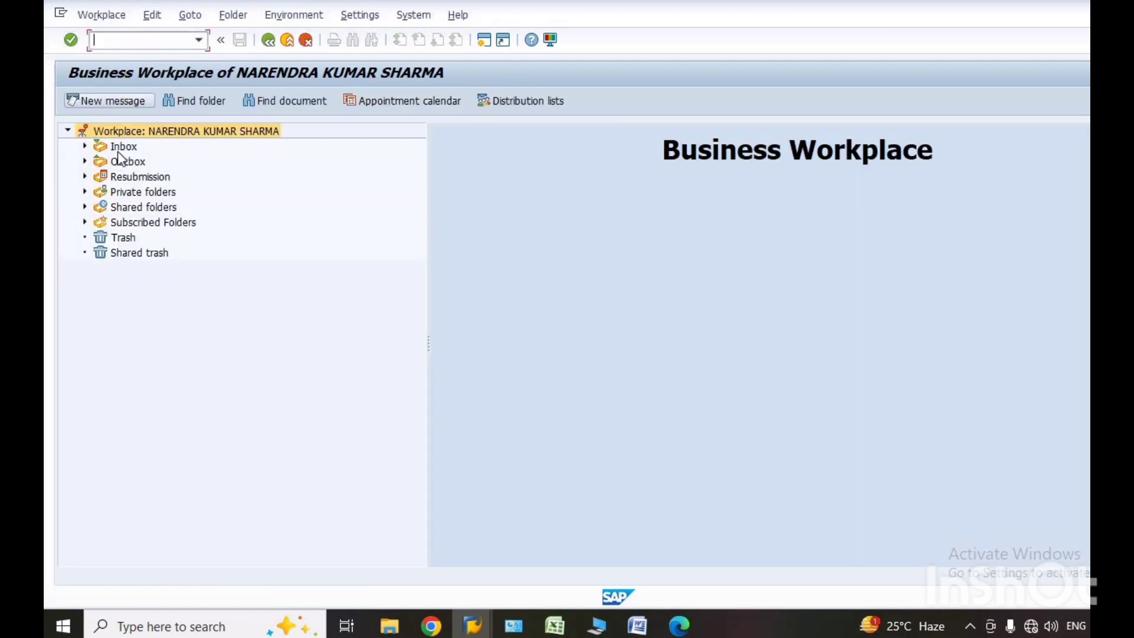
click(121, 147)
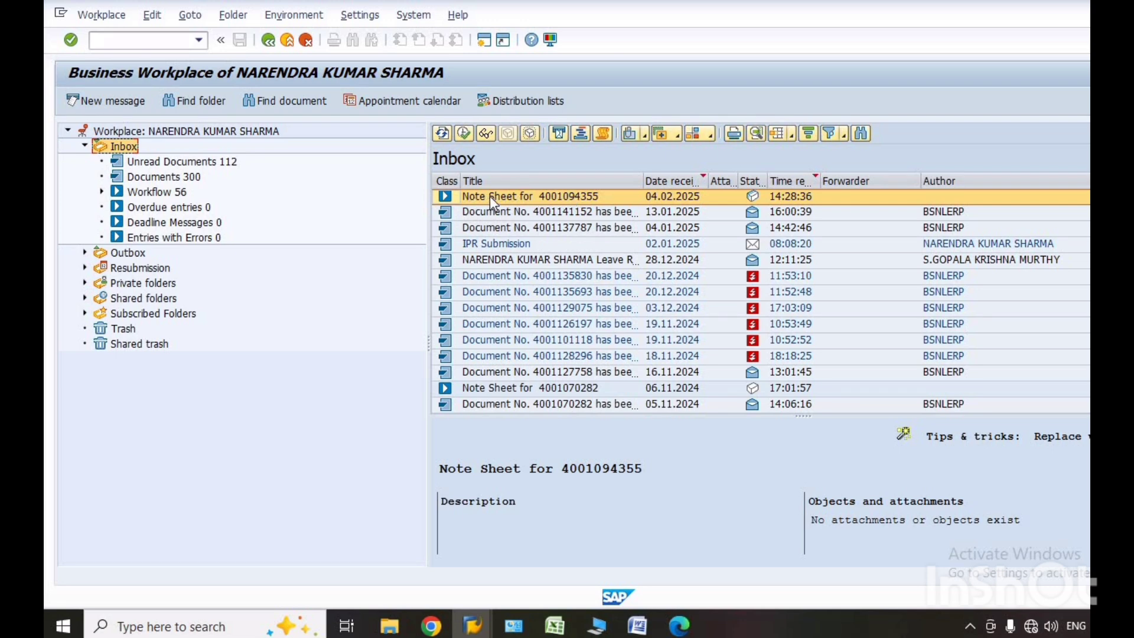
double_click(490, 196)
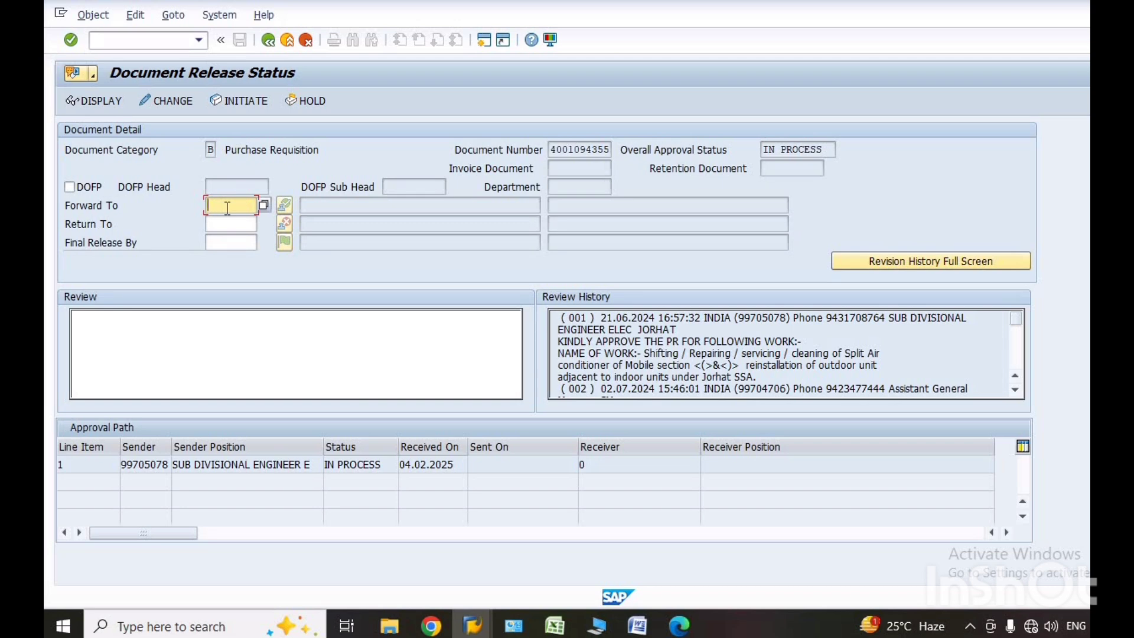
Enter the assistant general manager's personnel number as Forward To and the general manager's as Final Release By, and confirm both.
click(224, 243)
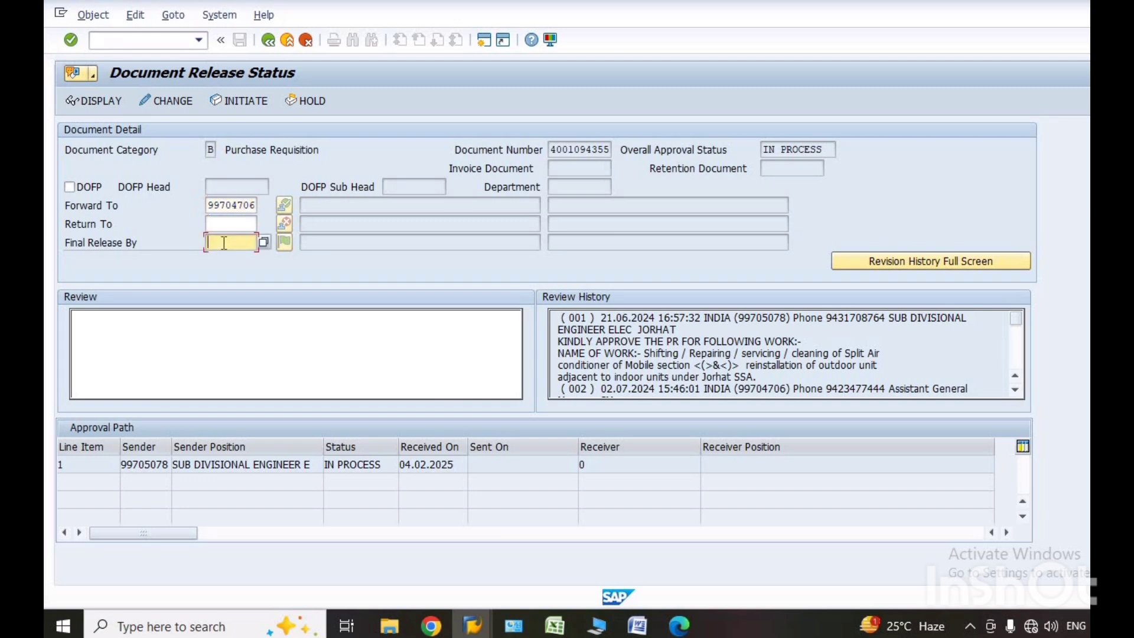
click(316, 203)
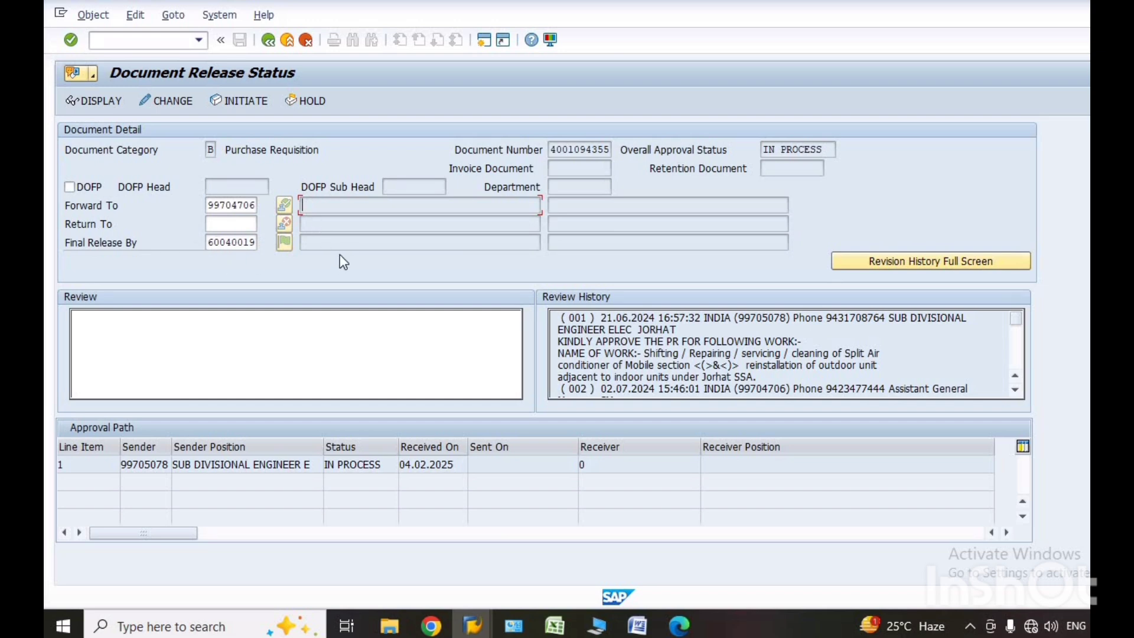
key(Return)
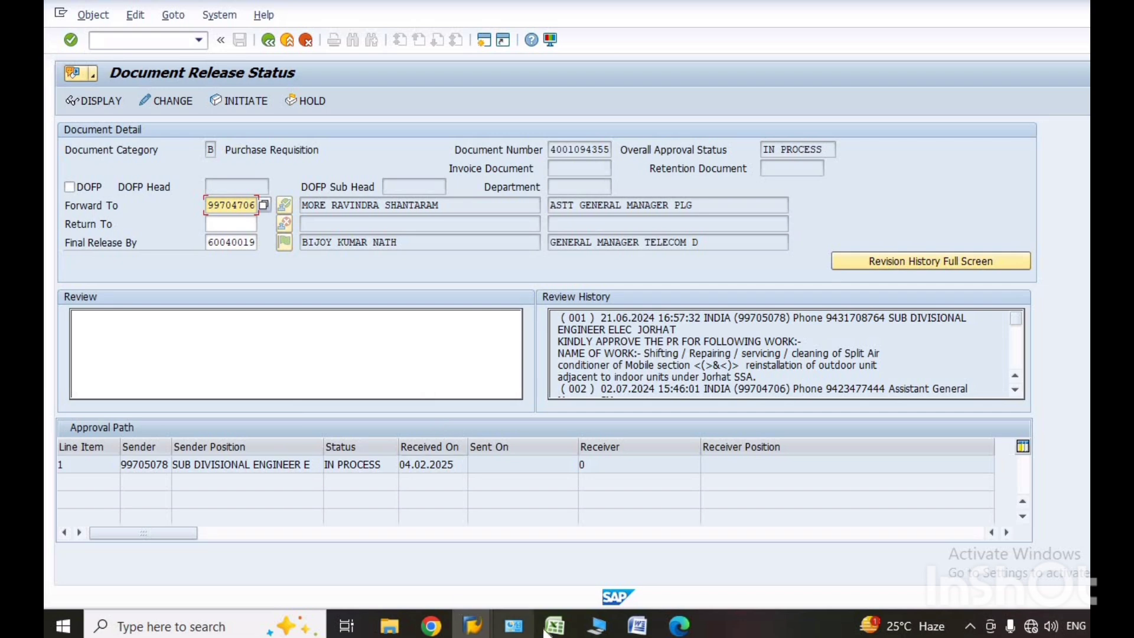
Read through the requisition's Review History down to entry 006.
mouse_move(559, 632)
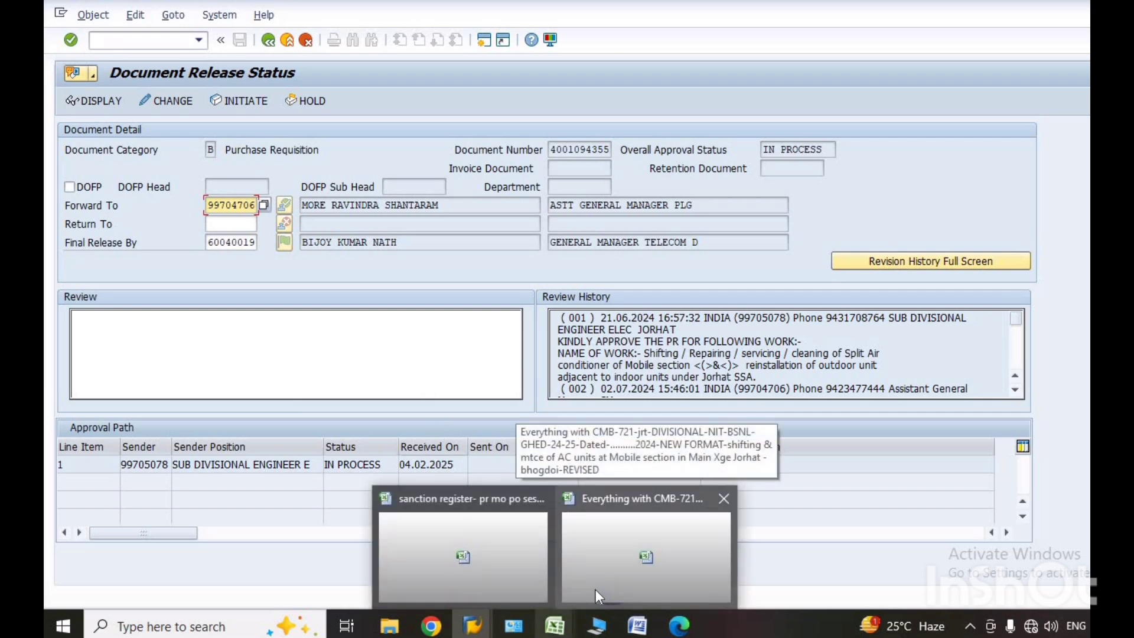
click(1015, 390)
click(1015, 392)
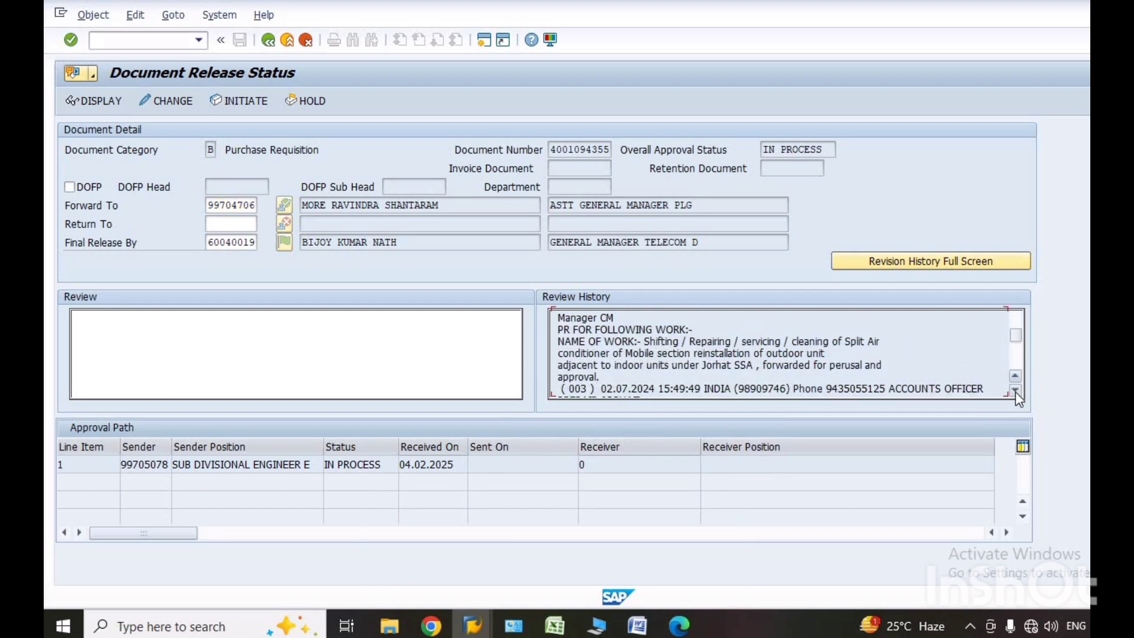
click(1016, 392)
click(1016, 391)
click(1015, 391)
click(1015, 392)
click(1015, 392)
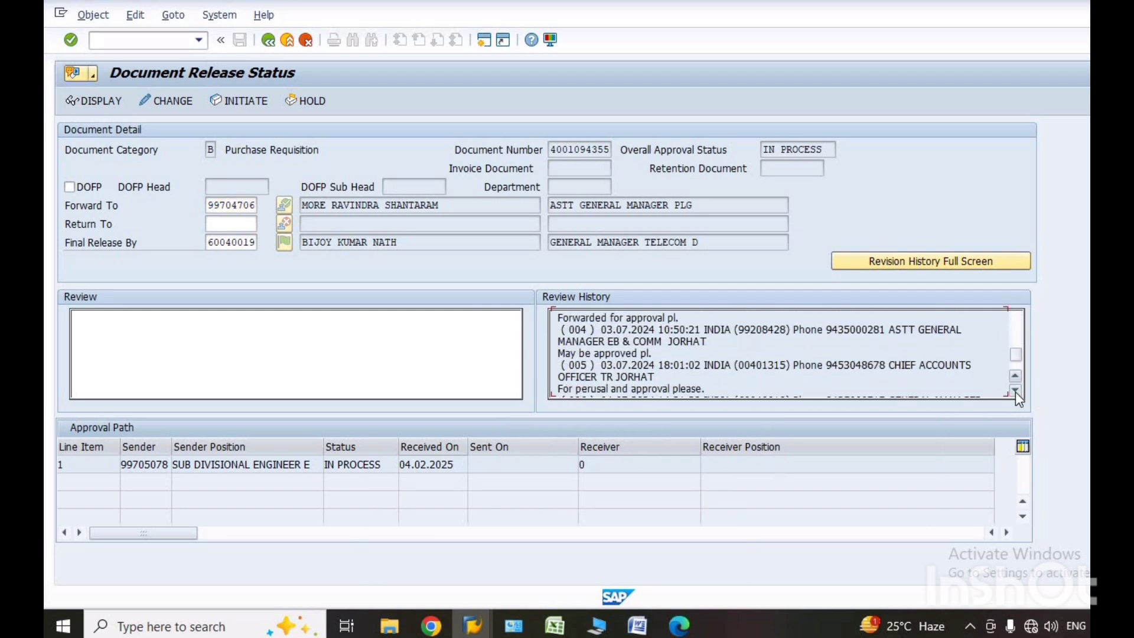
click(1015, 392)
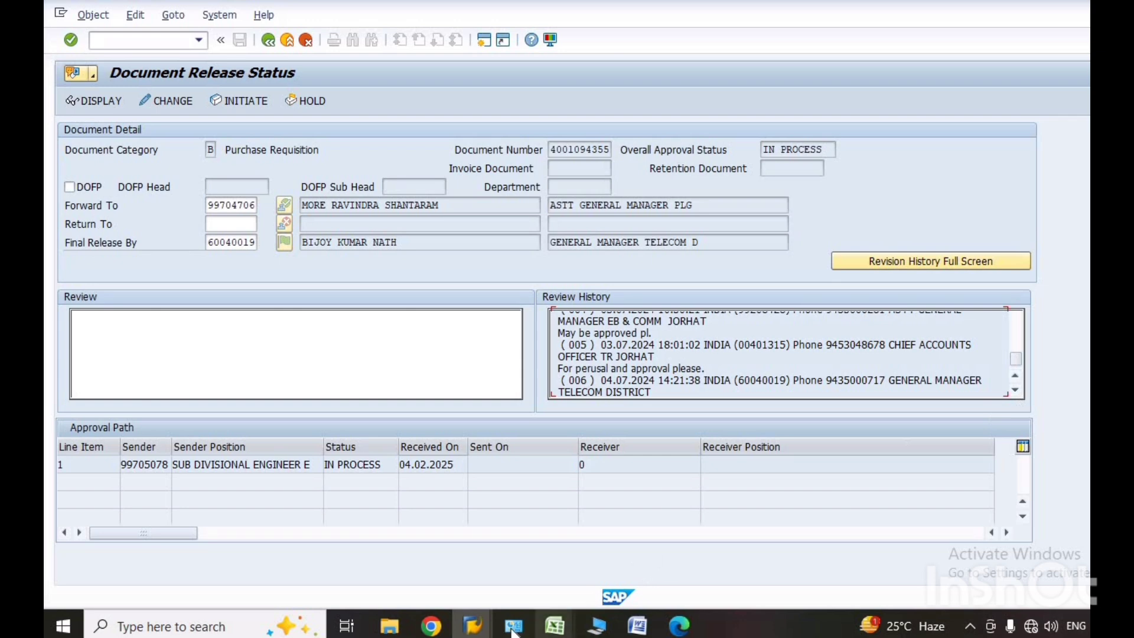
Switch to the CMB-721 workbook in Excel and copy the work details from Name of Work onward on the 2.Scrutiny sheet.
mouse_move(560, 631)
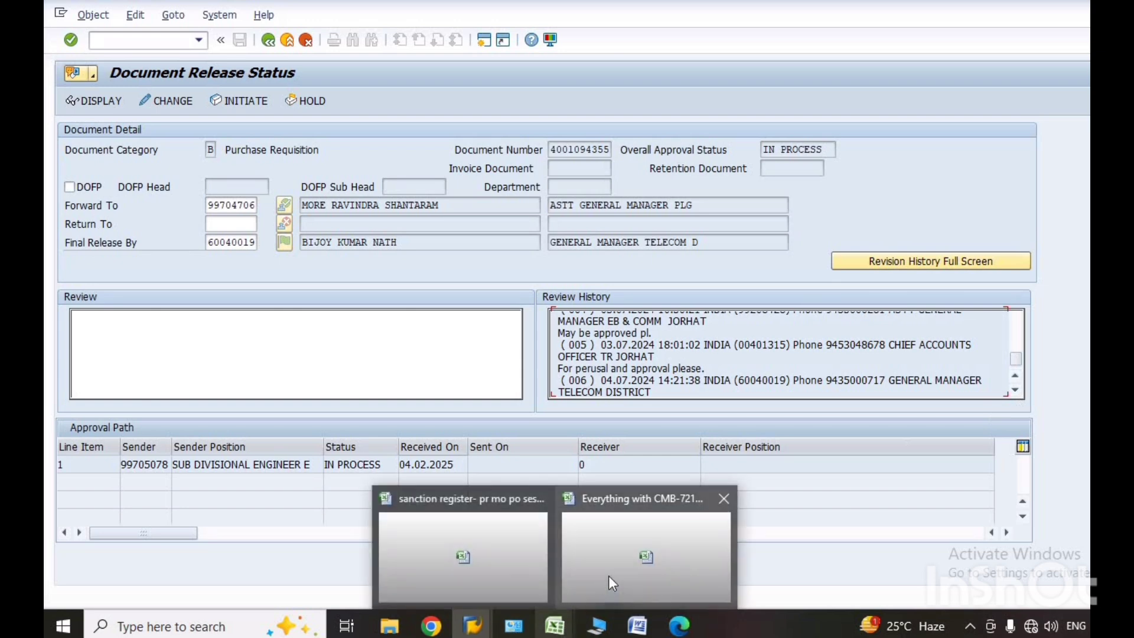
click(608, 576)
click(352, 585)
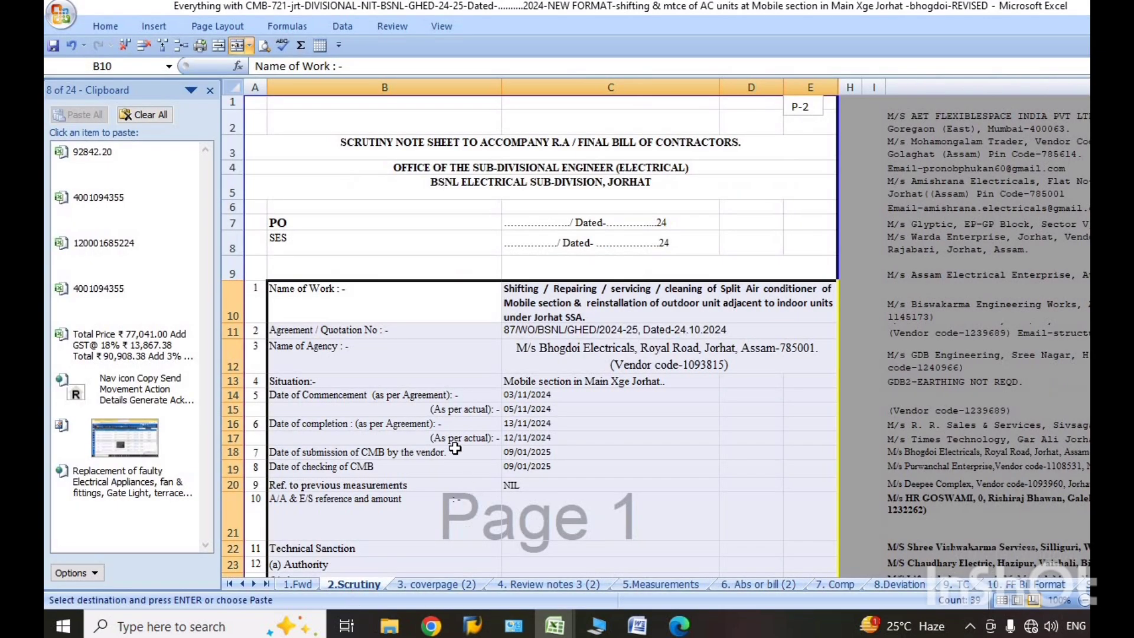
right_click(394, 314)
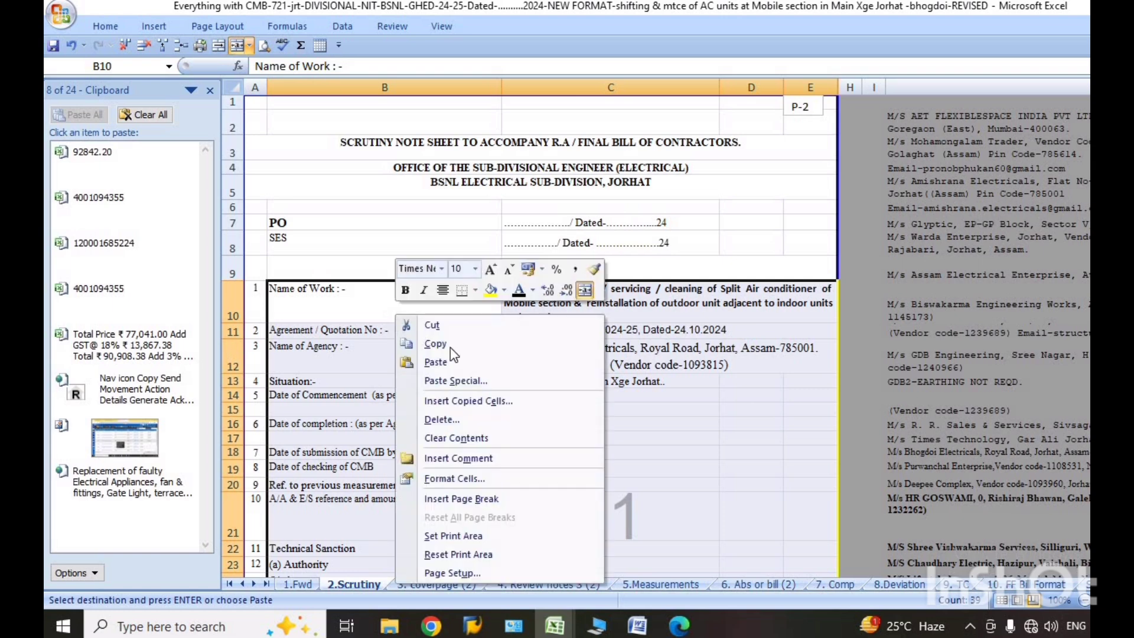
click(445, 345)
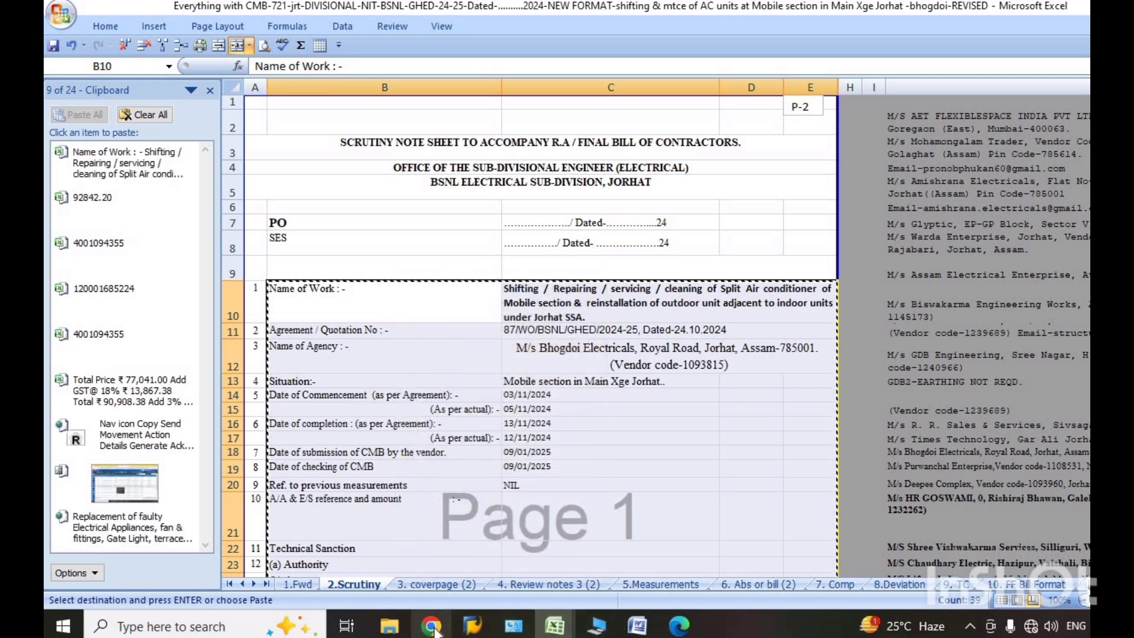
Switch back to the SAP Document Release Status window and paste the copied work details into the Review text.
mouse_move(481, 631)
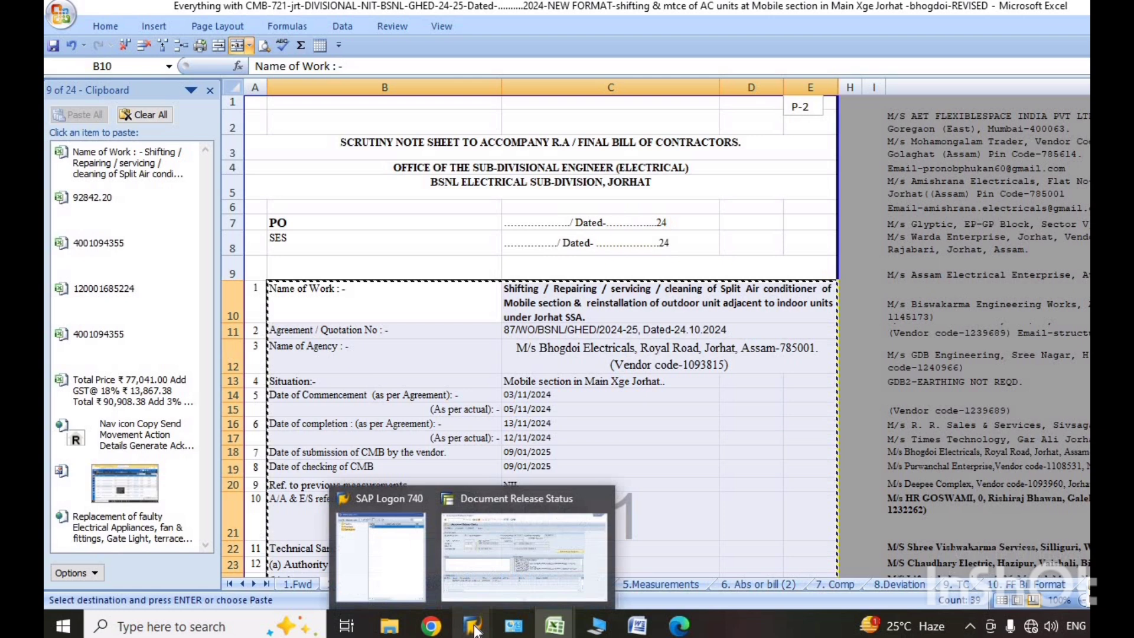
click(494, 562)
click(129, 329)
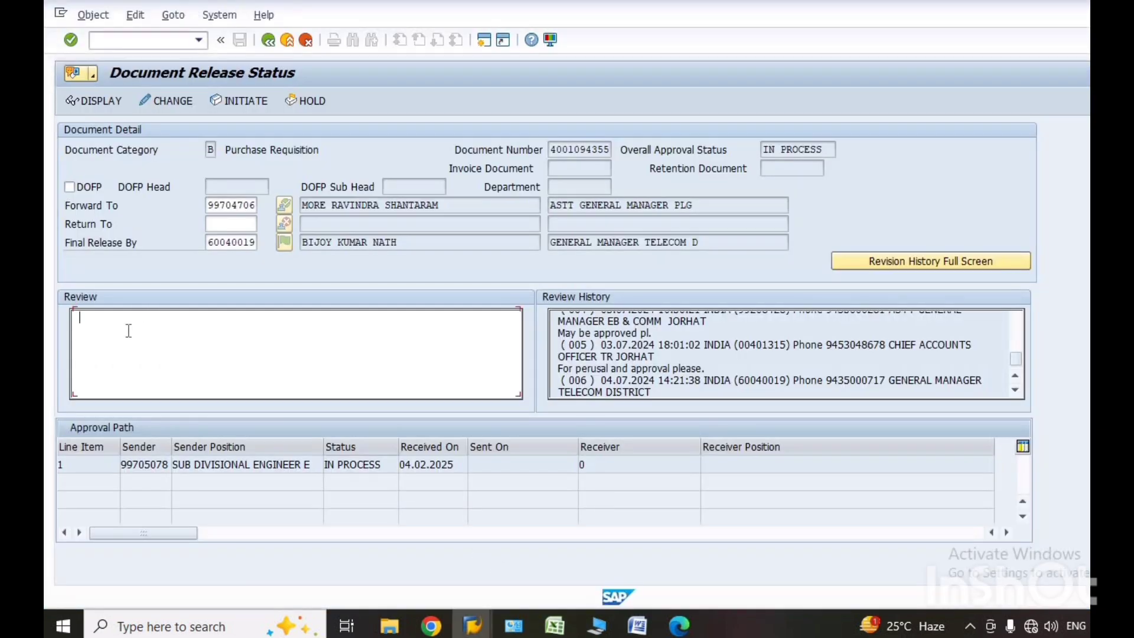
key(ctrl+v)
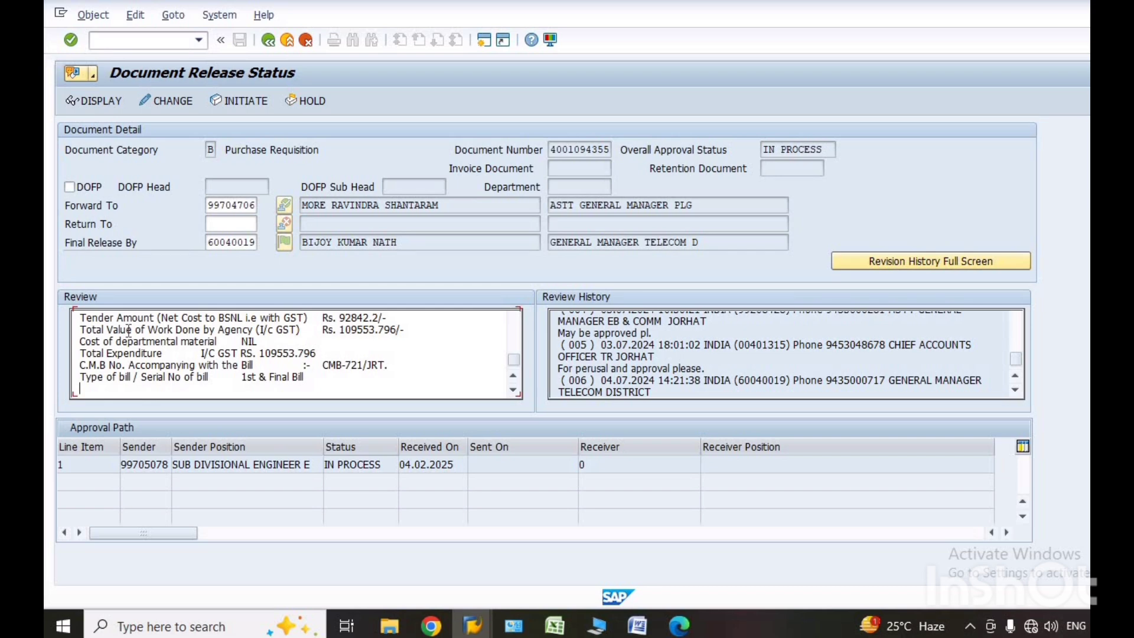
Insert the line "KINDLY APPROVE THE REVISED PR FOR FOLLOWING WORK:-" above the pasted details in the Review text, followed by blank lines.
key(Up)
key(Up)
key(Up)
key(Up)
key(Up)
key(Up)
key(Up)
key(Up)
key(Up)
key(Up)
key(Up)
key(Up)
key(Up)
key(Up)
key(Up)
key(Up)
key(Up)
key(Up)
key(Up)
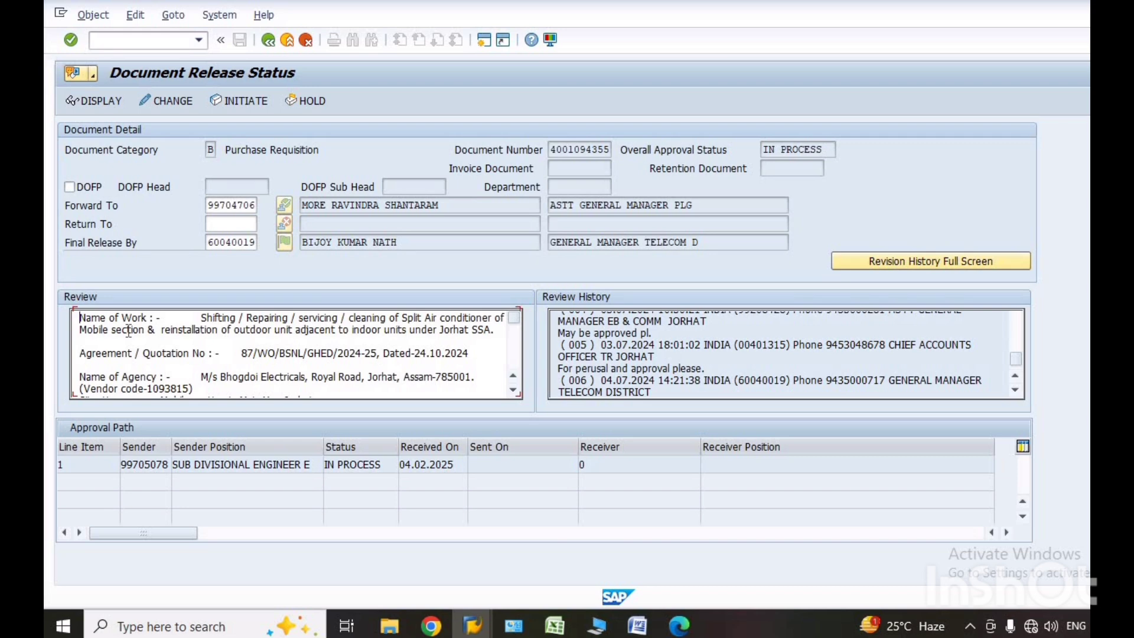
key(Return)
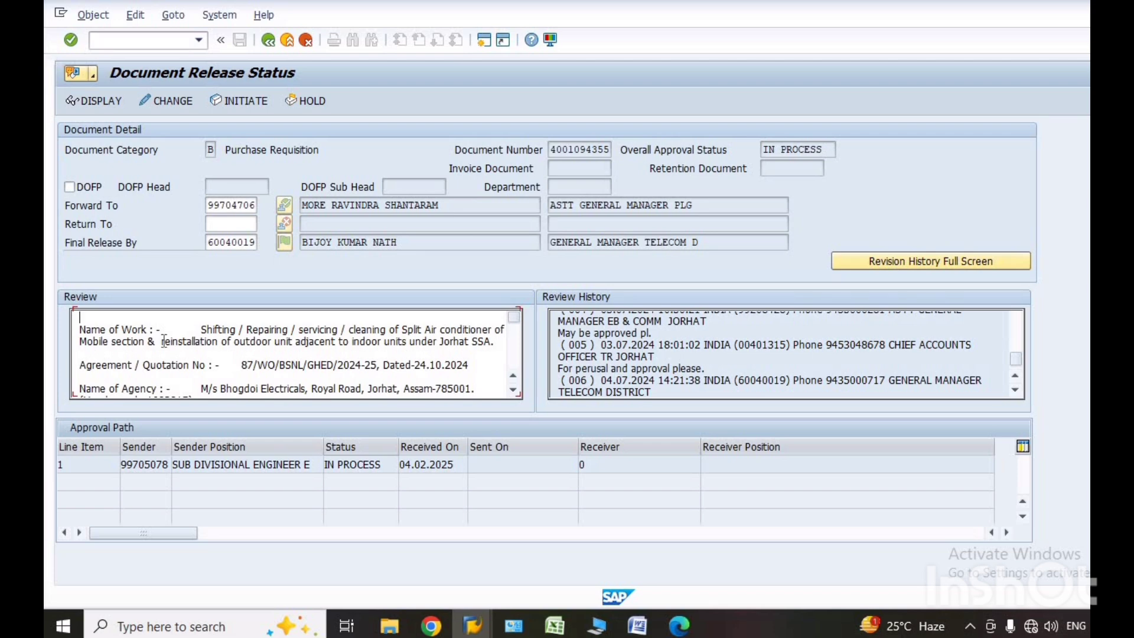
text(NDLY APPROVE T)
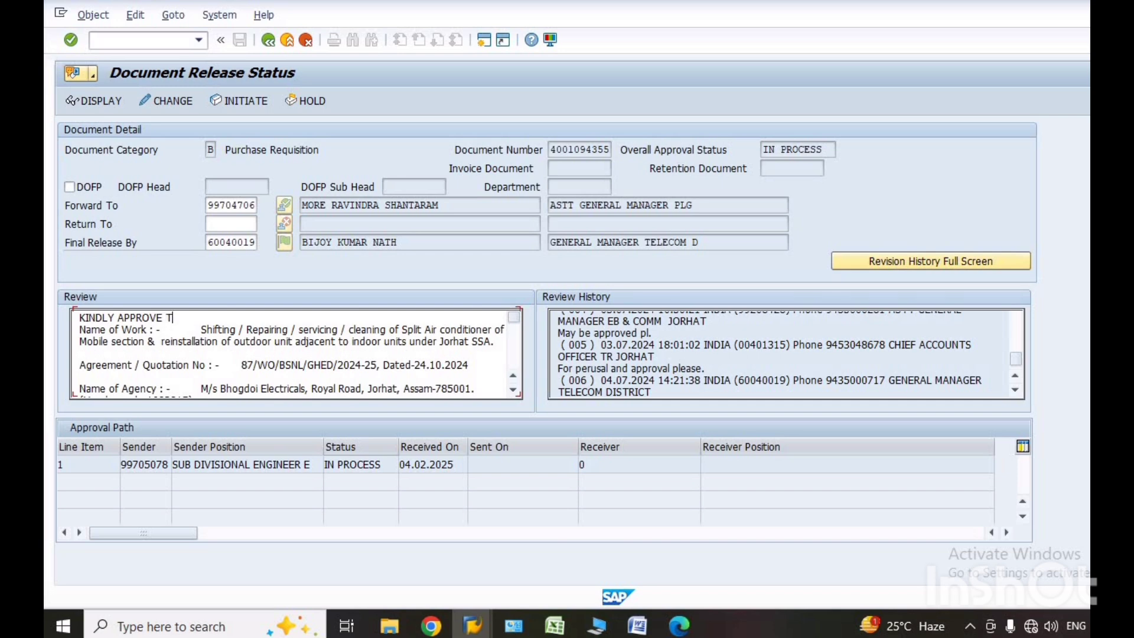
text(HE REVISED PR FOR F)
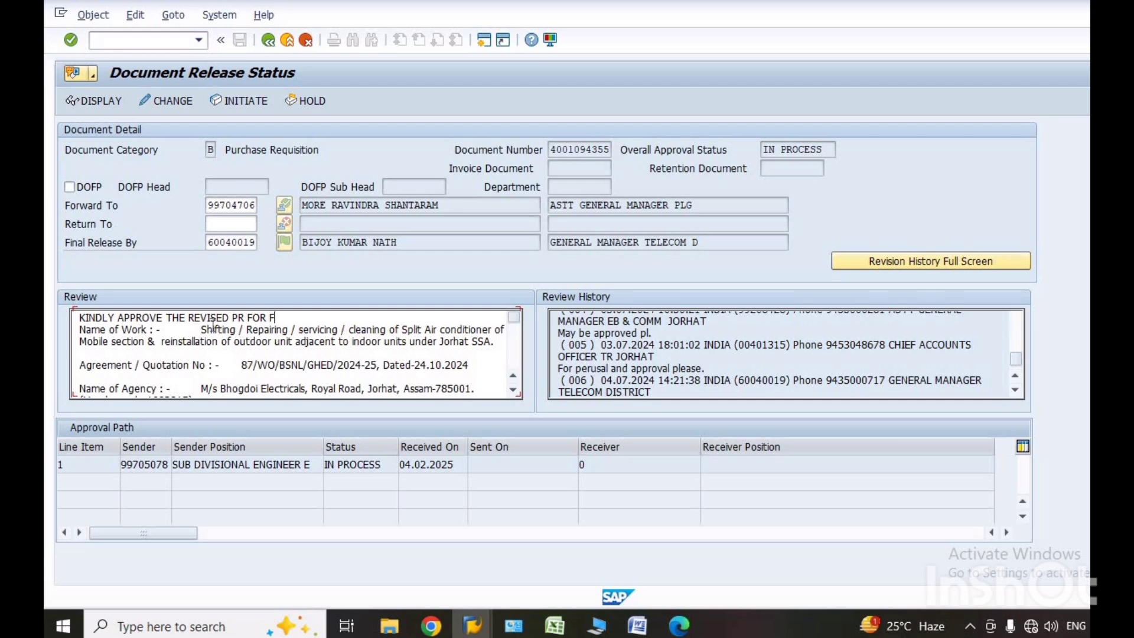
text(OLLOWING WORK)
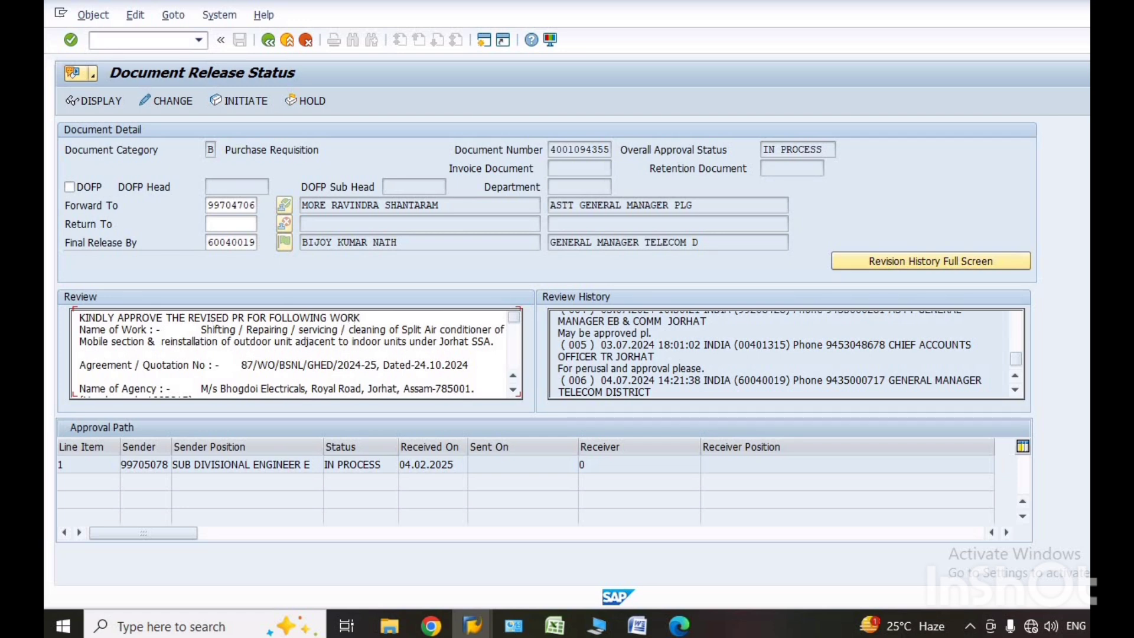
text(:-)
key(Return)
key(Return)
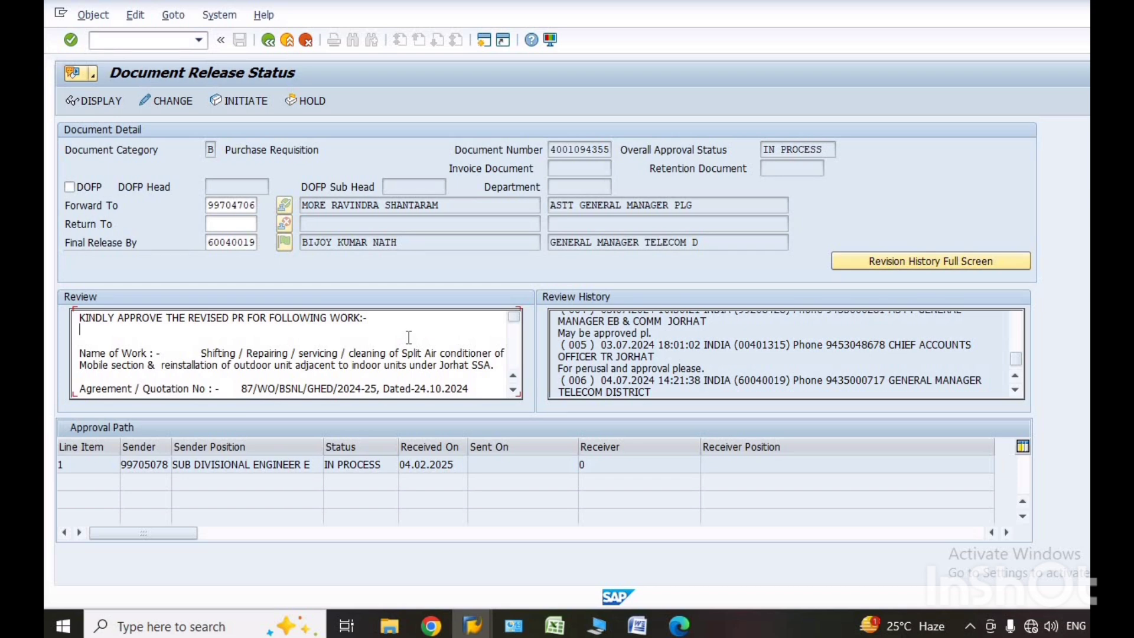
Add "THE SAID WORK WAS ALREADY SANCTIONED VIDE-" below the approval request line in the Review text.
text(THE SAID WORK )
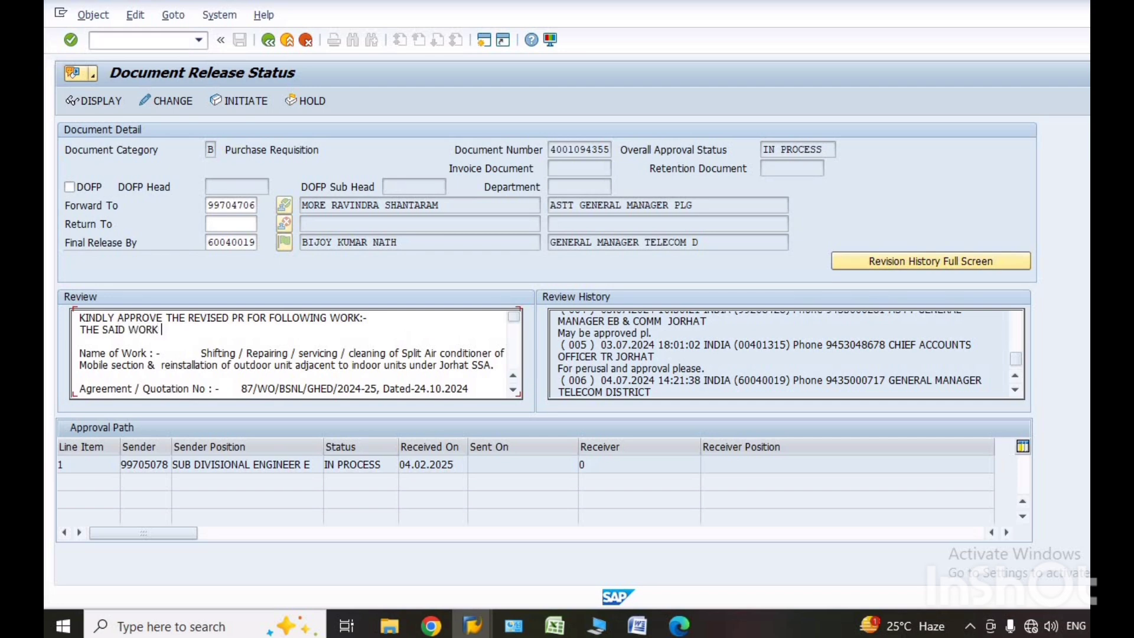
text(WAS ALREADY S)
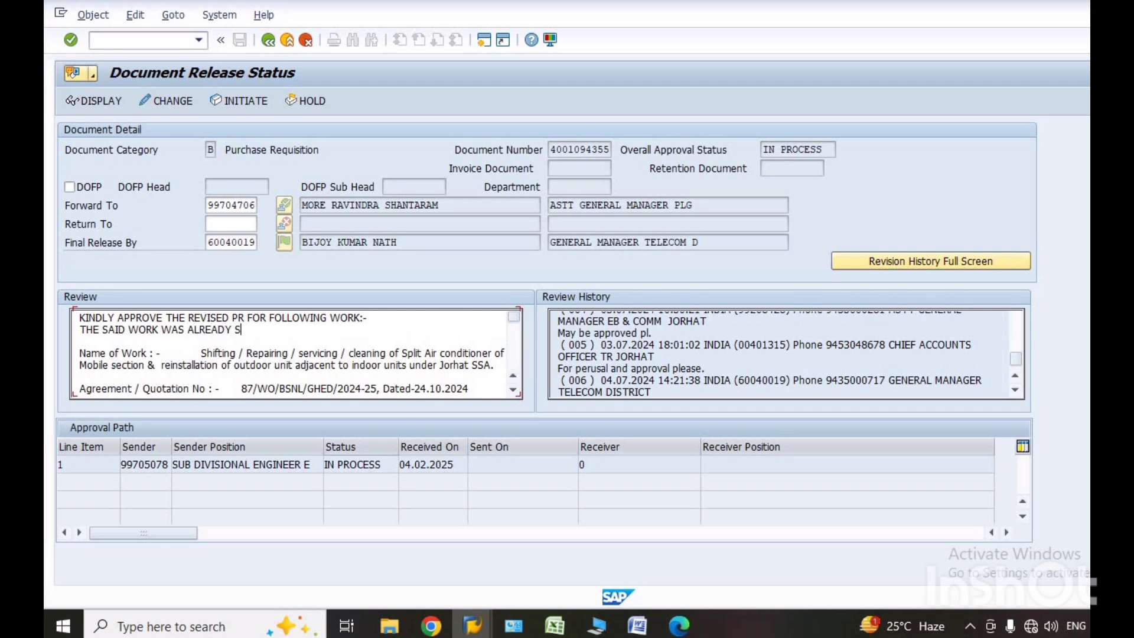
text(ANCTIONED)
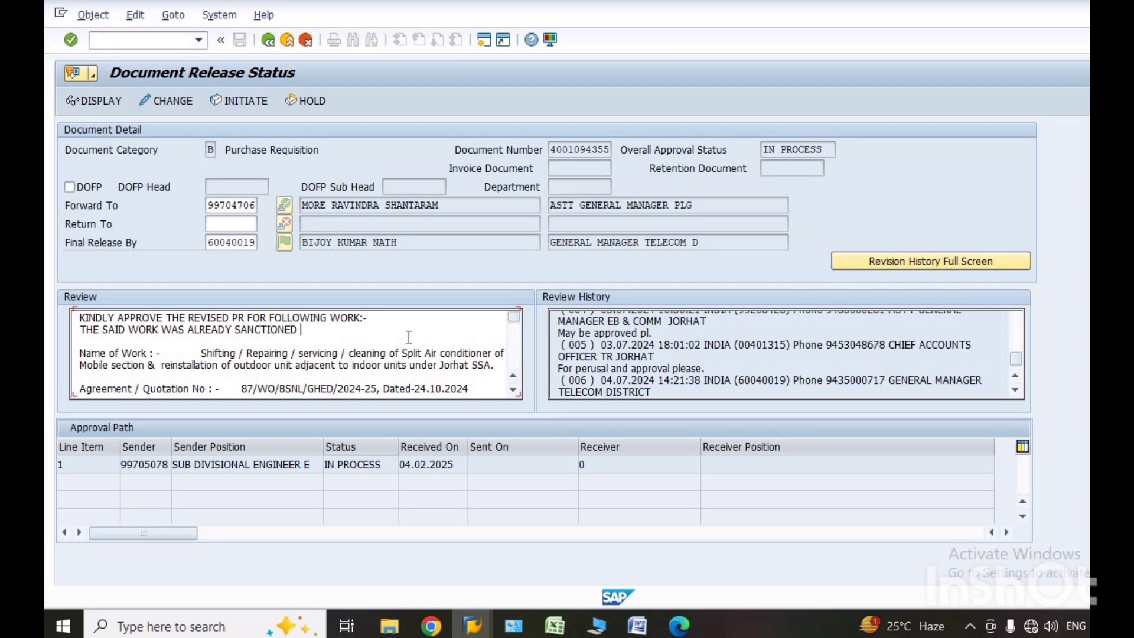
text( VI)
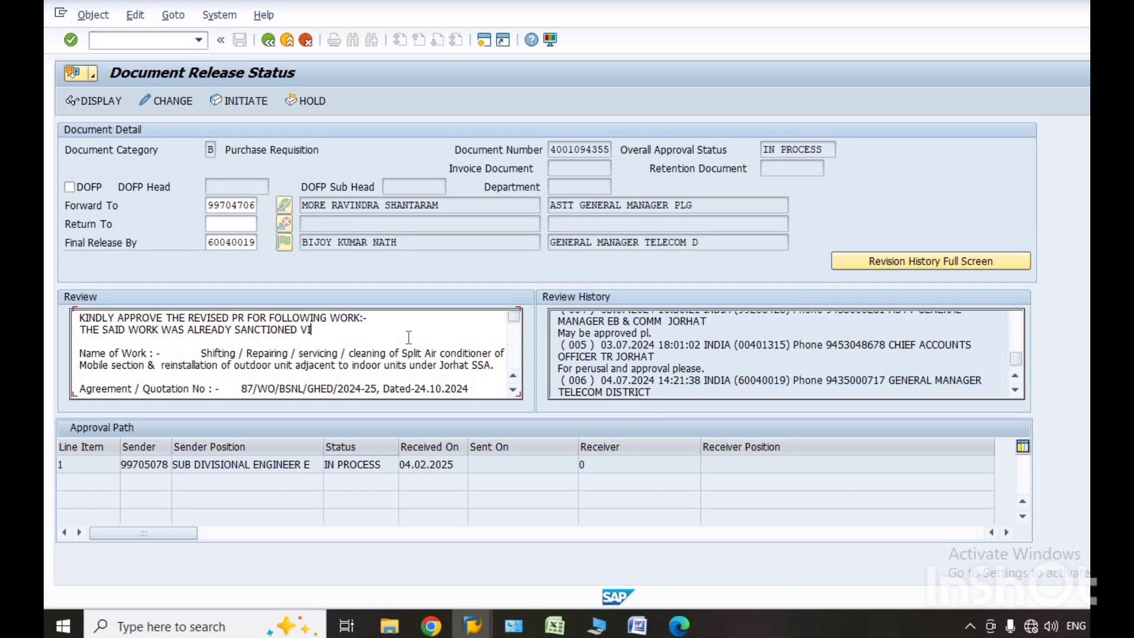
text(DE)
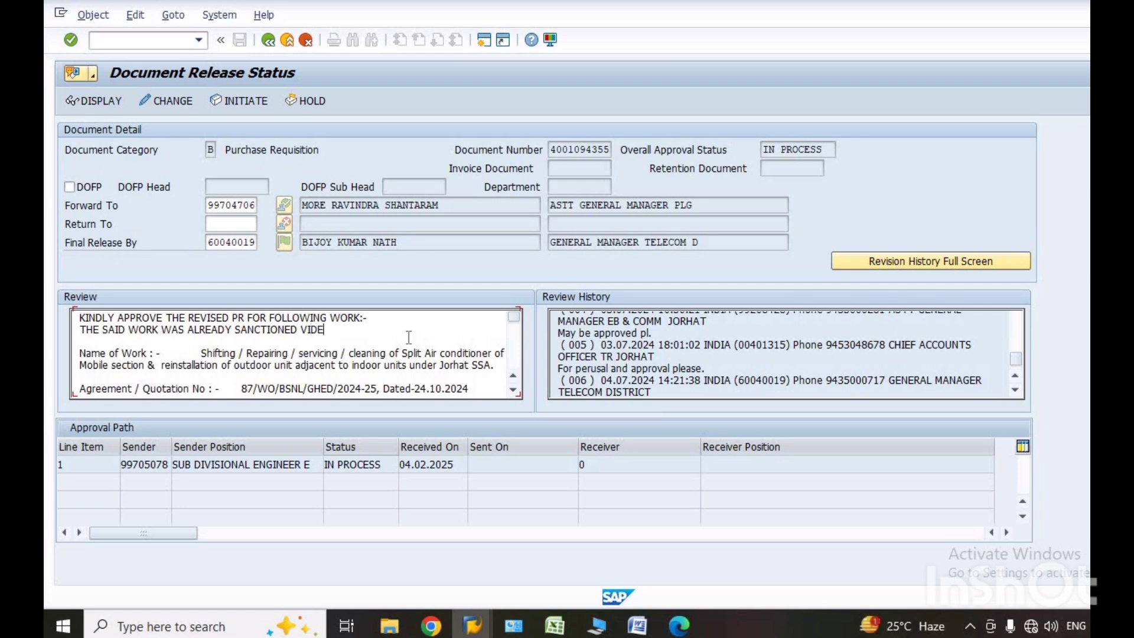
text(-)
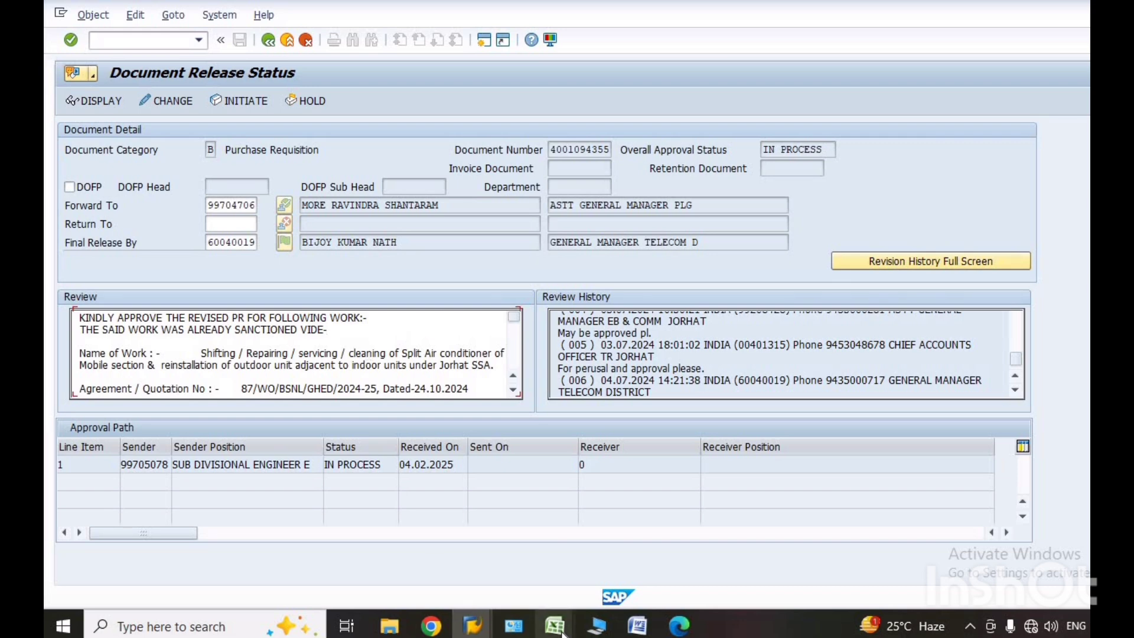
Switch to the sanction register workbook in Excel and copy the Notification No, Maintenance order No and Purchase requisition headings with their row 60 entries.
mouse_move(562, 632)
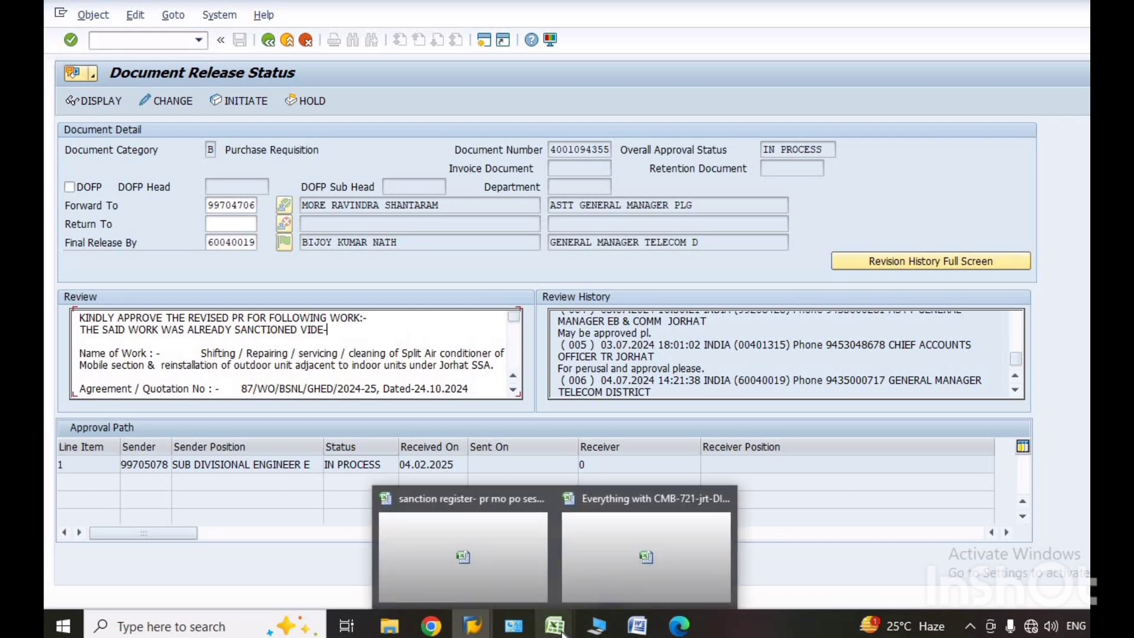
click(594, 580)
mouse_move(559, 627)
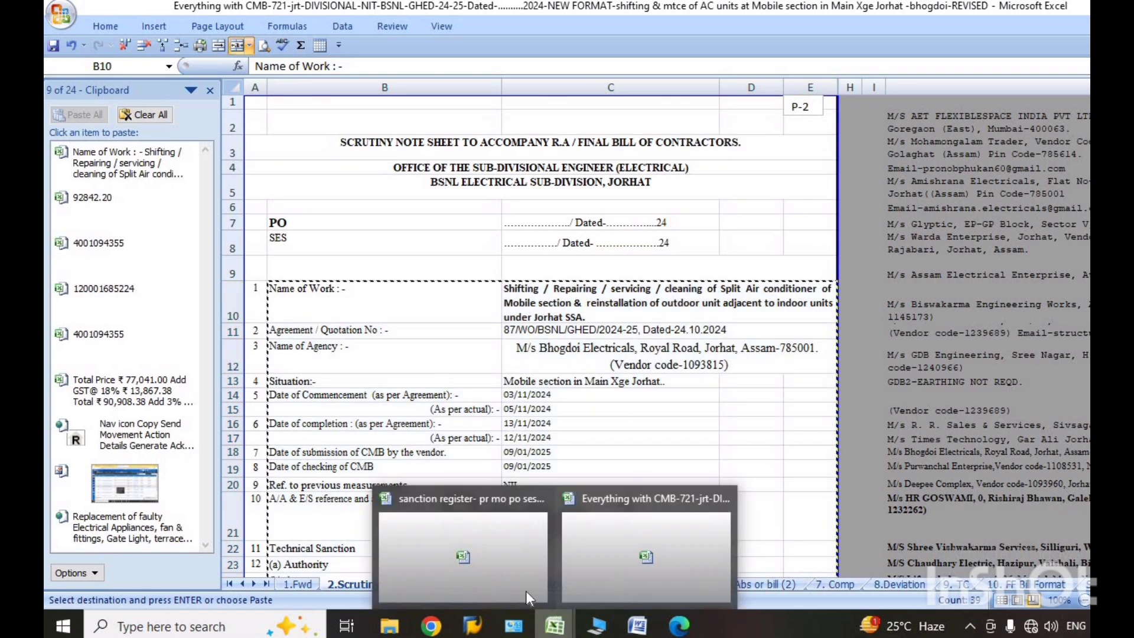
click(510, 576)
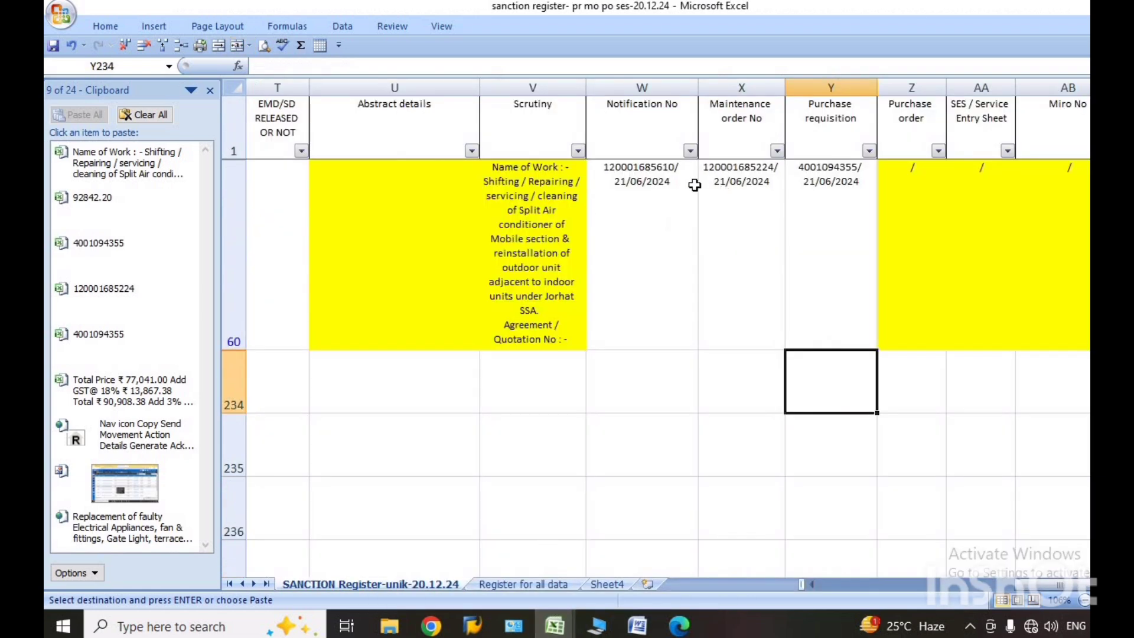
drag(641, 123, 850, 185)
key(ctrl+c)
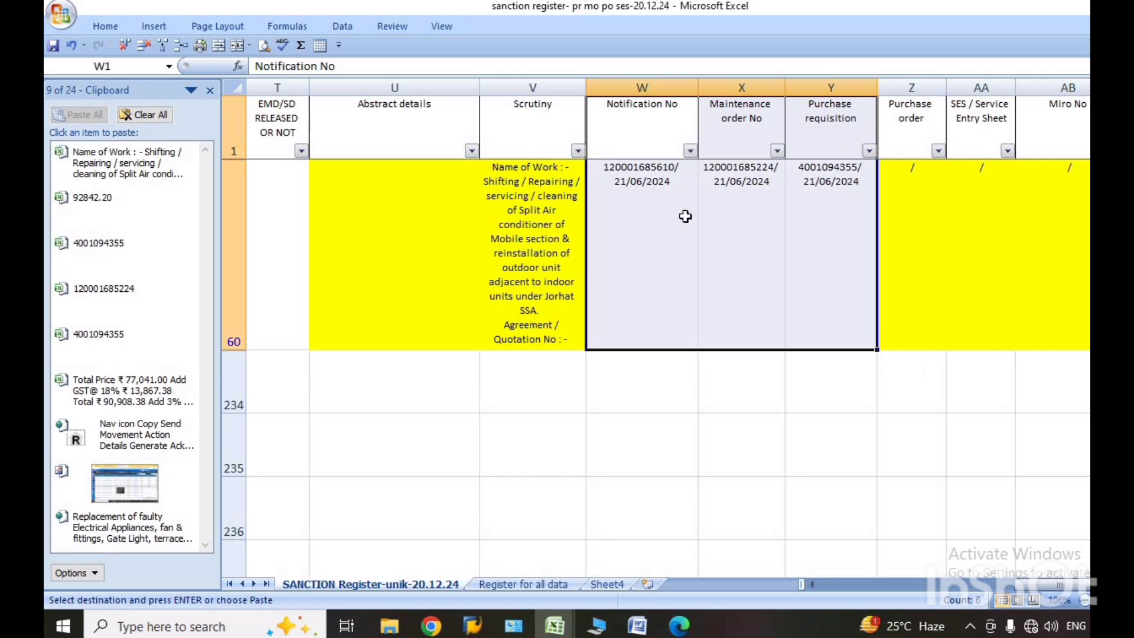
right_click(669, 219)
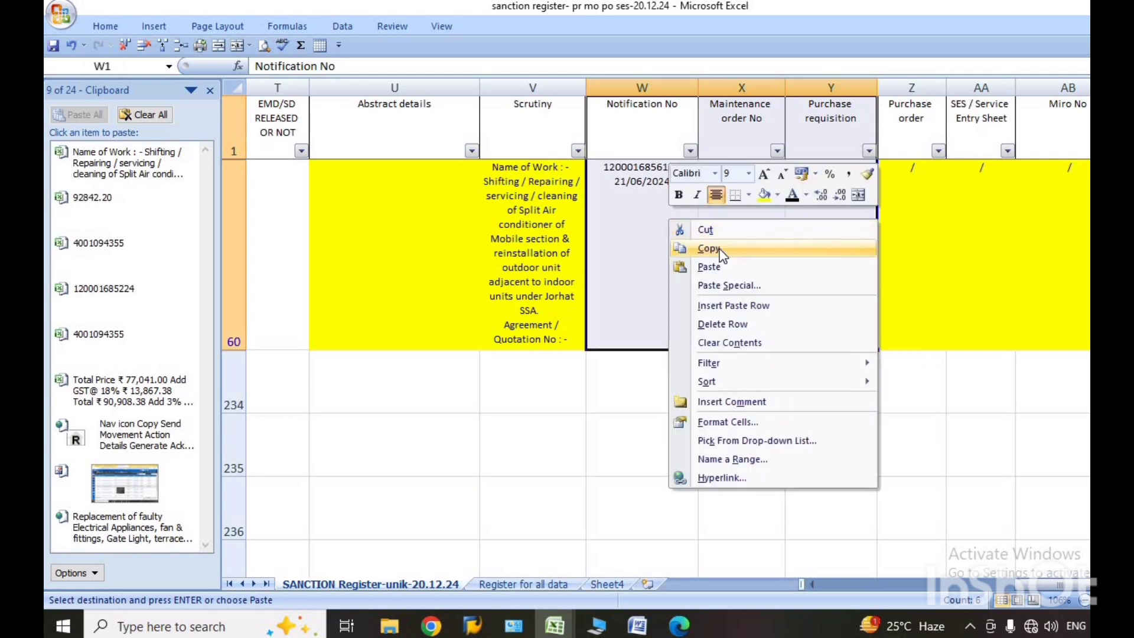
click(720, 251)
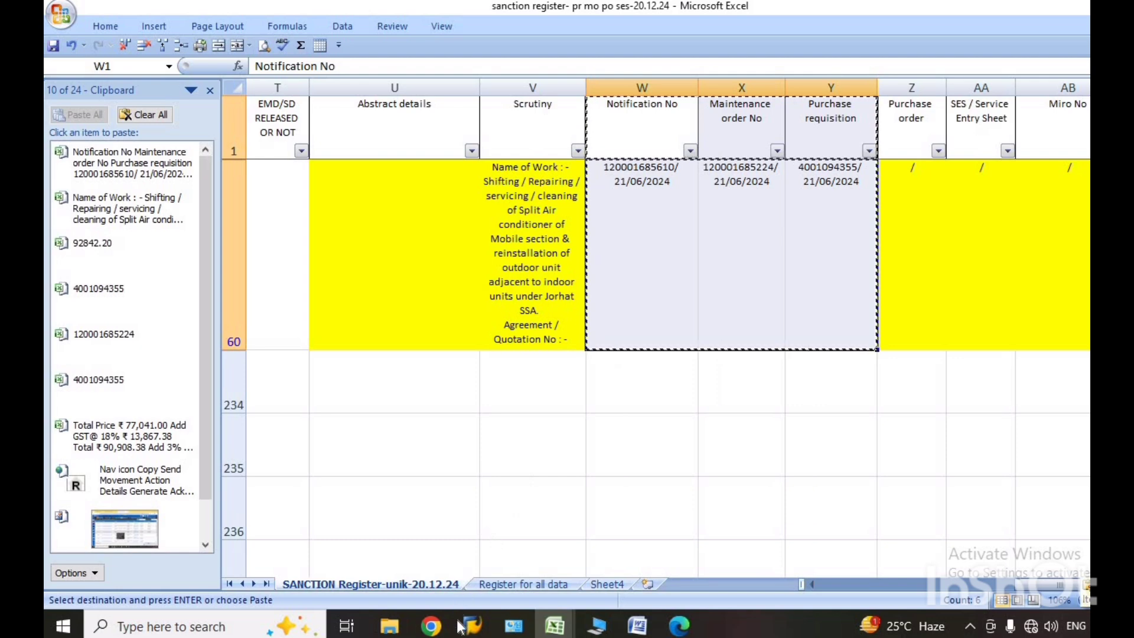
Switch back to the SAP Document Release Status window and insert several blank lines above Name of Work in the Review text.
mouse_move(549, 632)
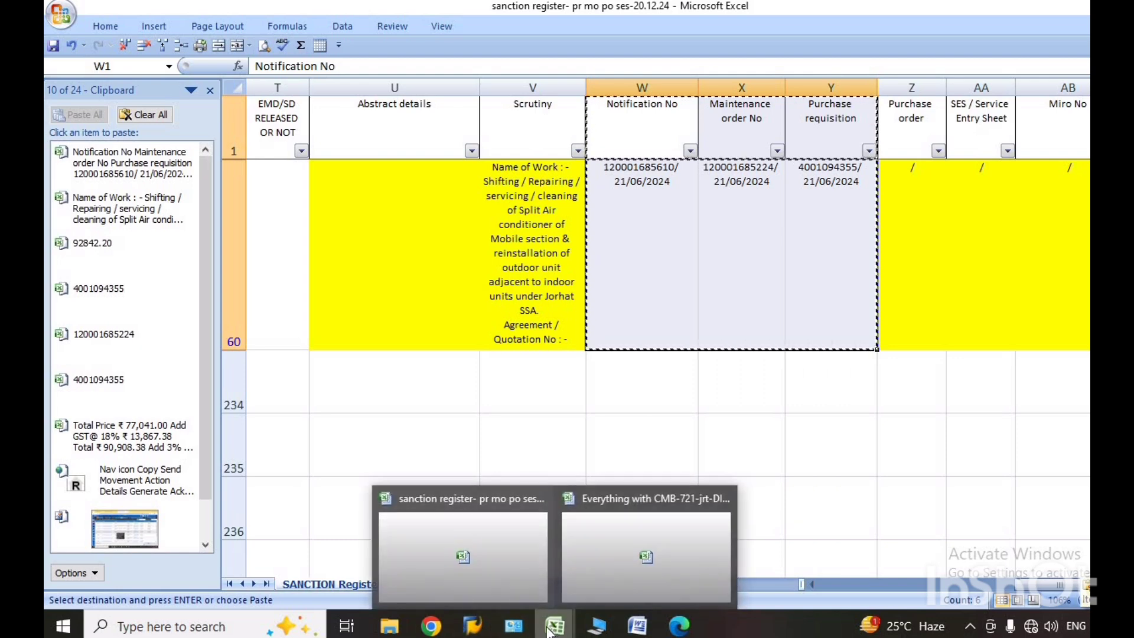
mouse_move(472, 626)
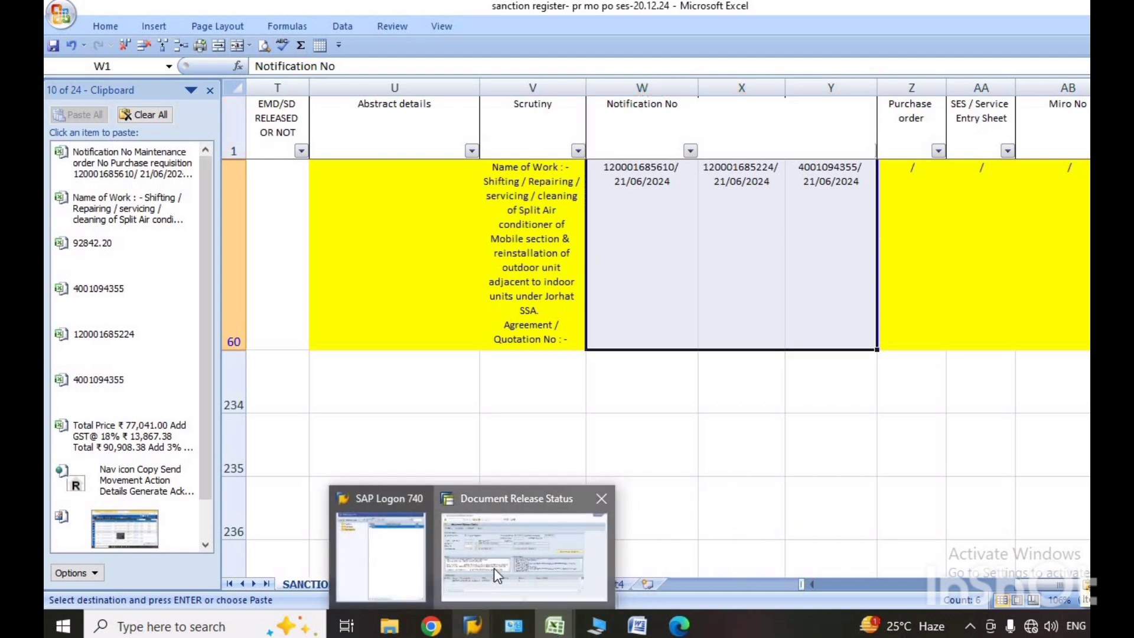
click(494, 569)
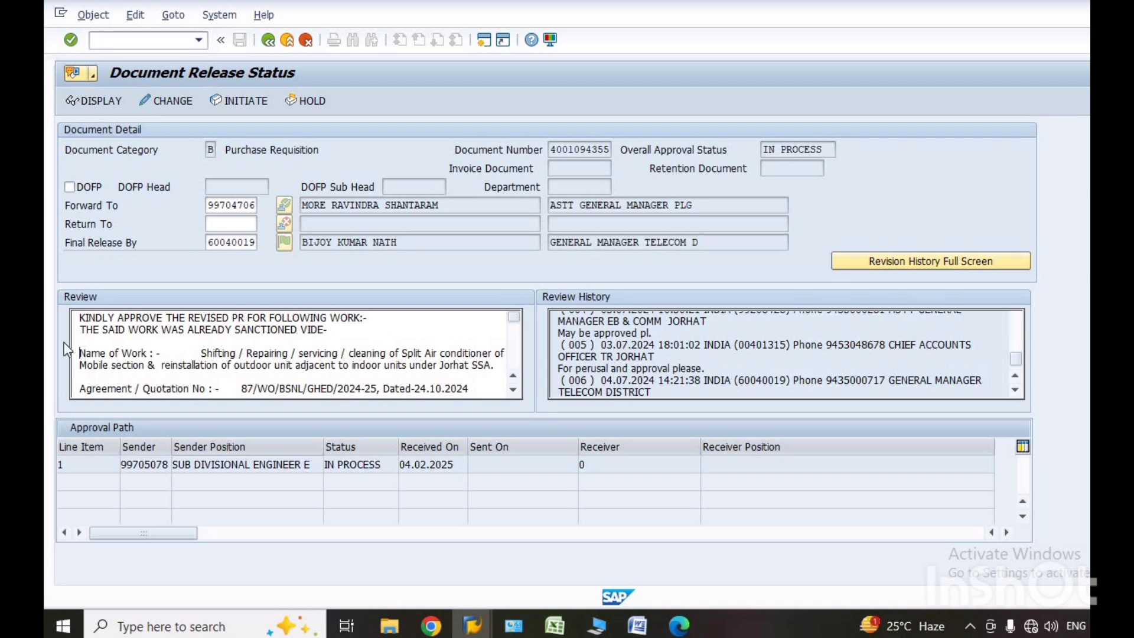
key(Return)
key(Return)
key(Return)
key(Return)
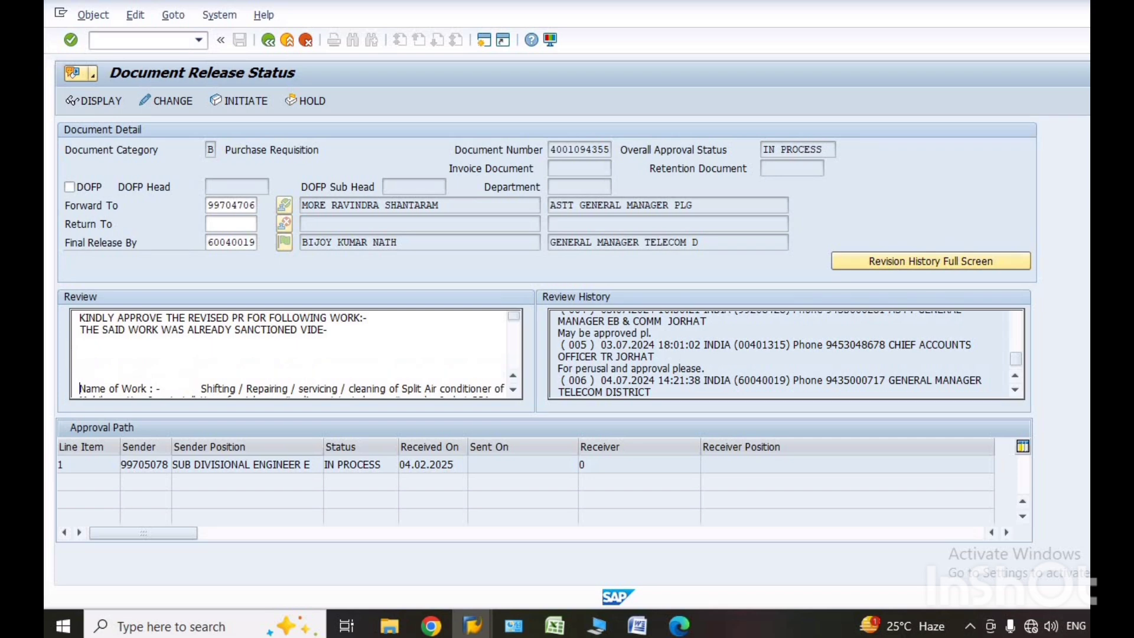
key(Return)
key(Return)
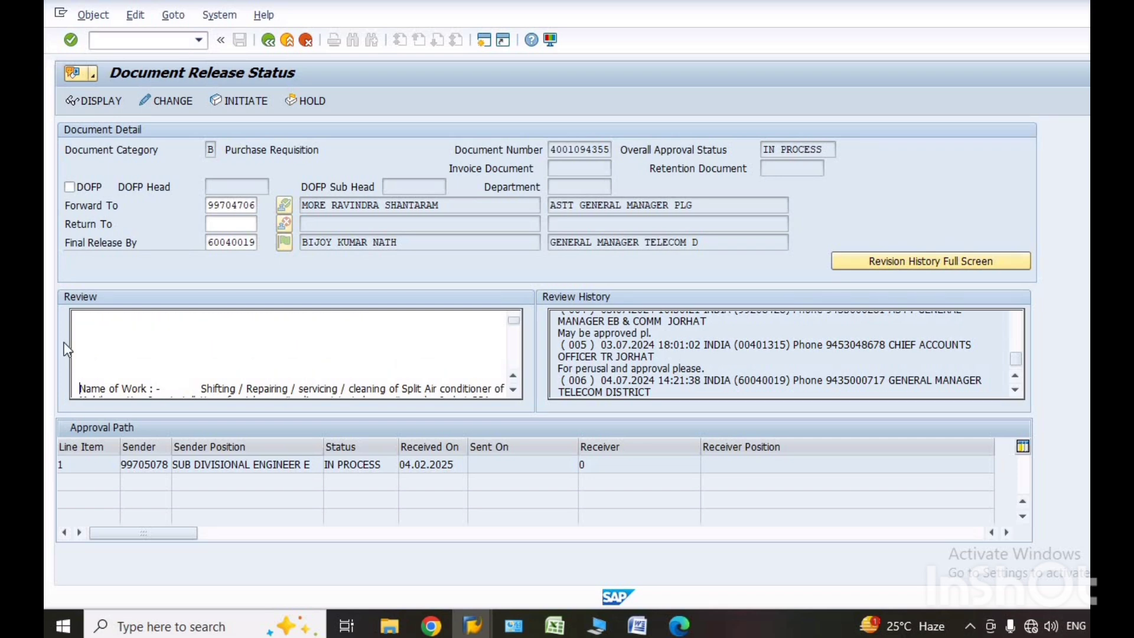
Paste the copied notification, maintenance order and requisition references after "THE SAID WORK WAS ALREADY SANCTIONED VIDE-" and start them on a new line.
key(Up)
key(Up)
key(Up)
key(Up)
key(Up)
key(Up)
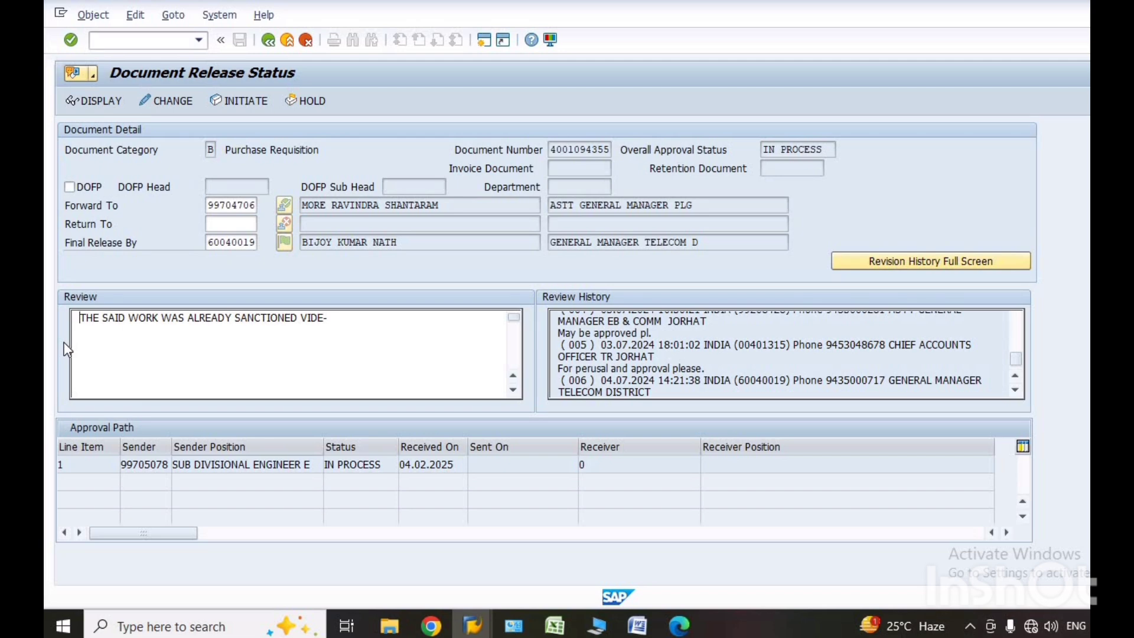
text(KINDLY APPROVE THE REVISED PR FOR FOLLOWING WORK:-)
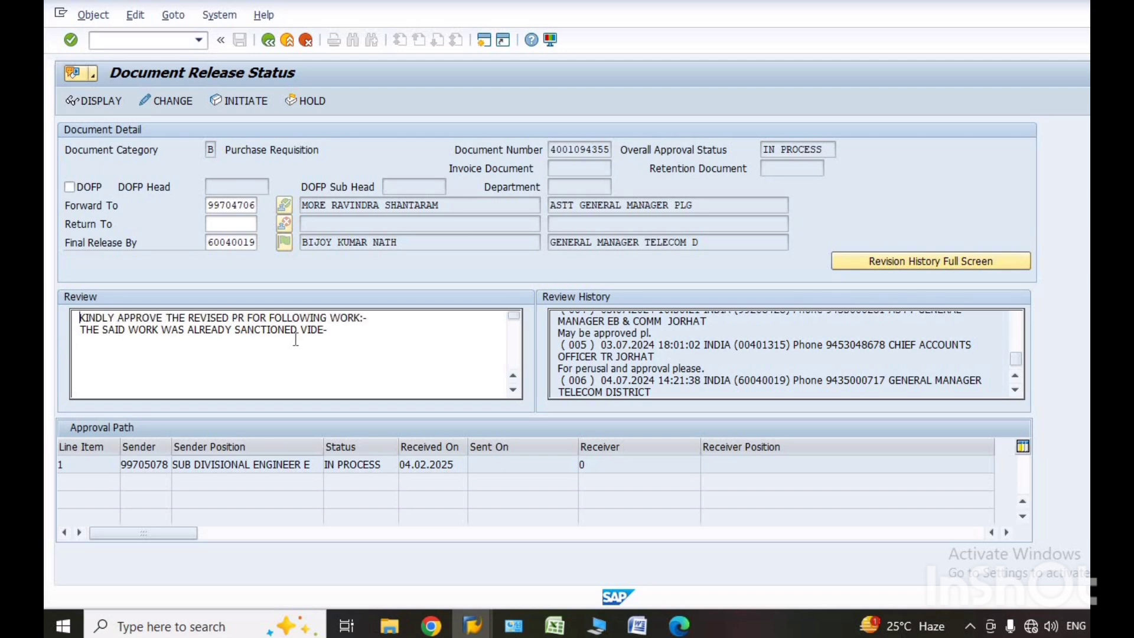
click(348, 331)
key(ctrl+v)
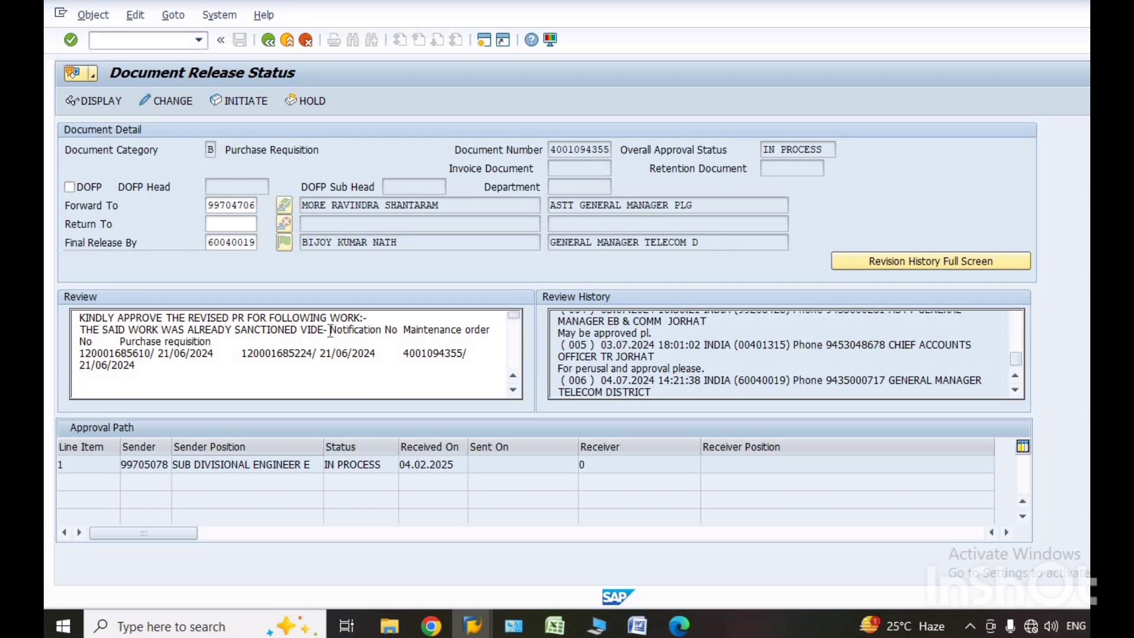
click(330, 331)
key(Return)
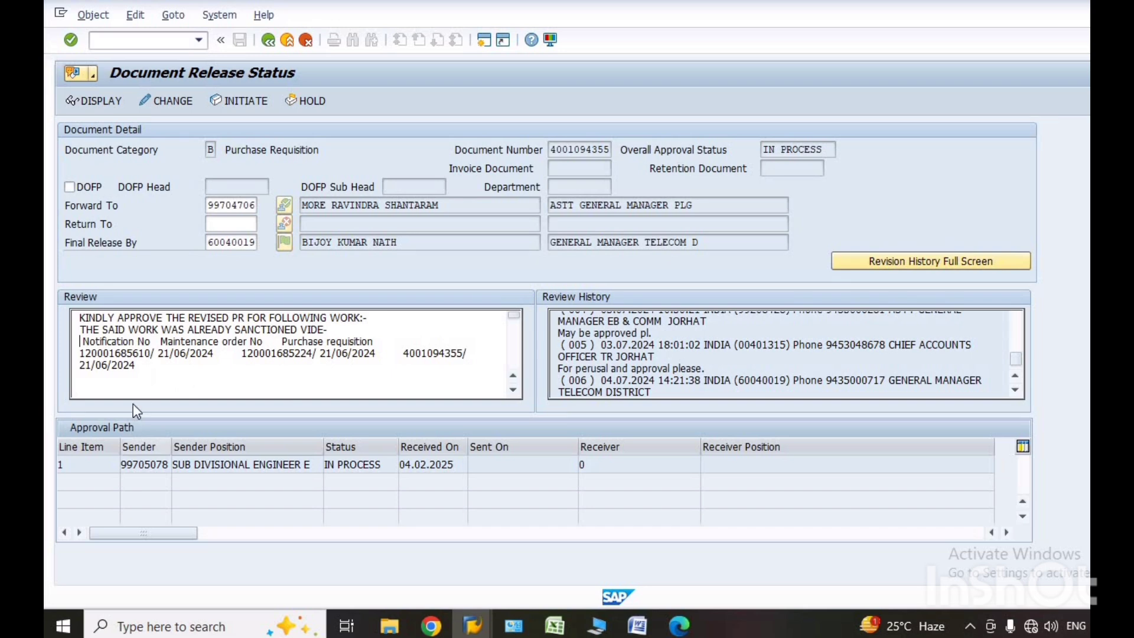
Reduce the gap above Name of Work in the Review text to one blank line and initiate the purchase requisition's approval.
click(161, 374)
click(514, 392)
click(514, 392)
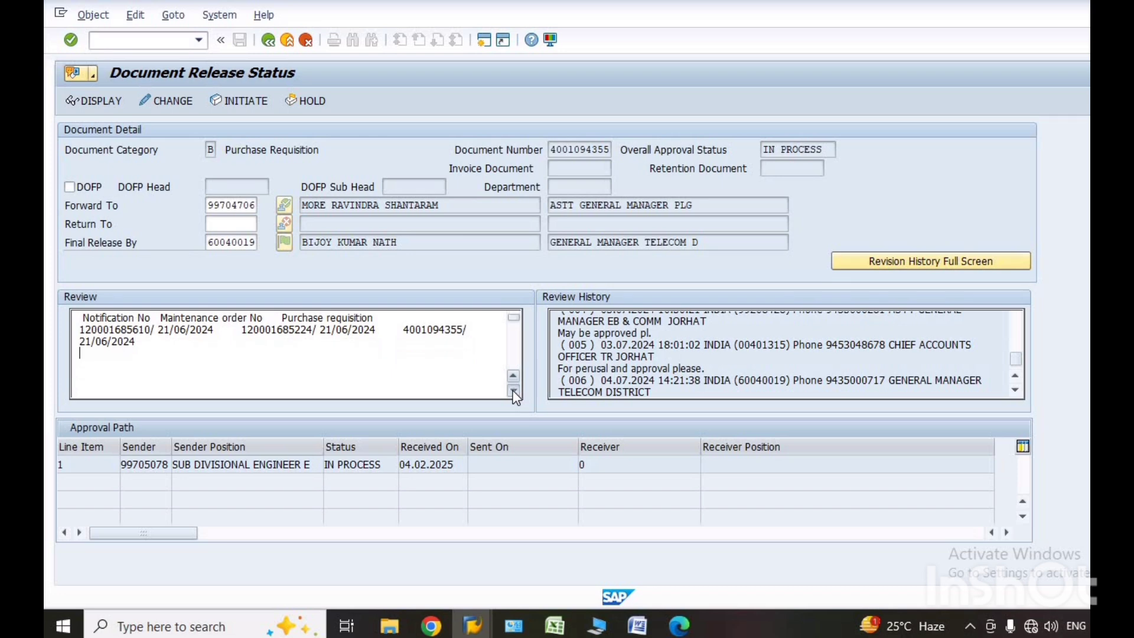
click(514, 392)
click(514, 391)
click(513, 392)
click(514, 392)
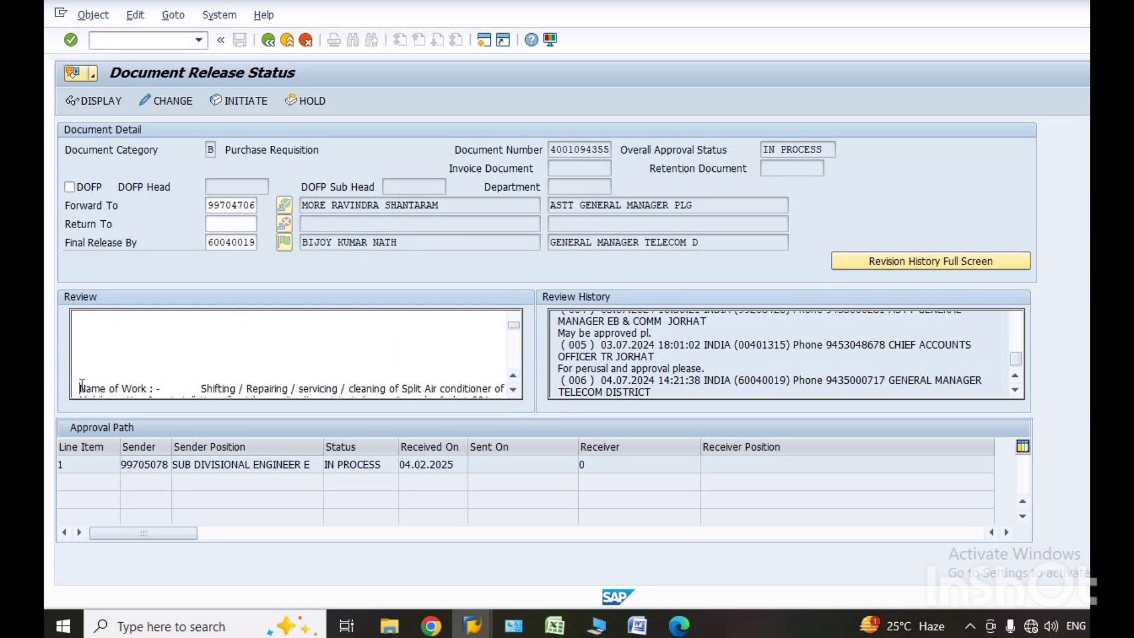
scroll(82, 387, down, 4)
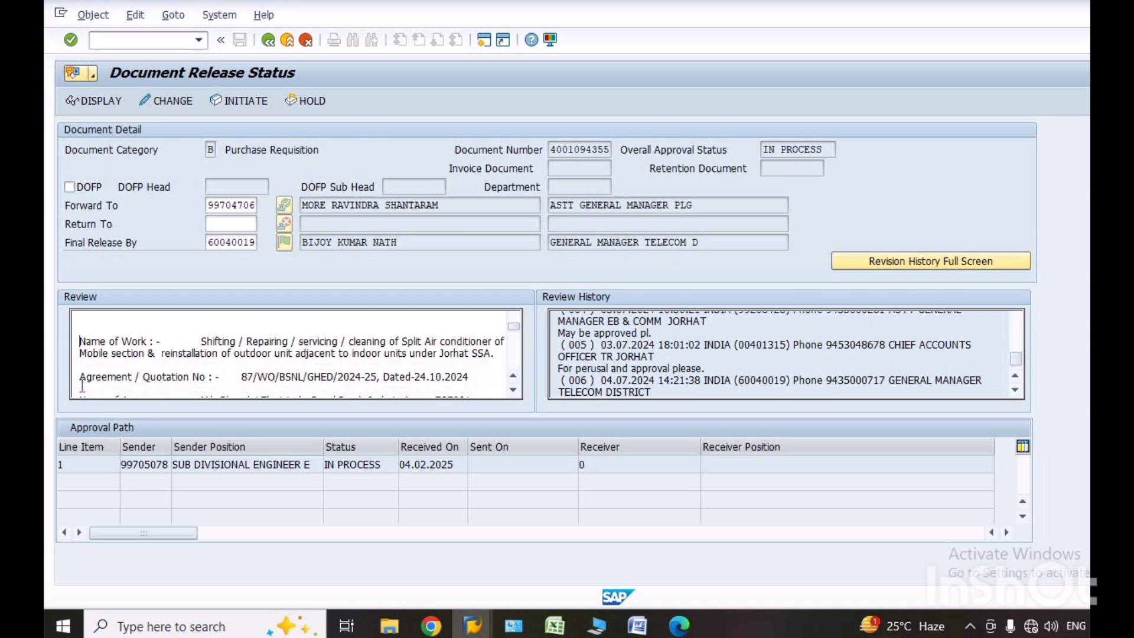
scroll(82, 387, down, 1)
scroll(82, 387, up, 6)
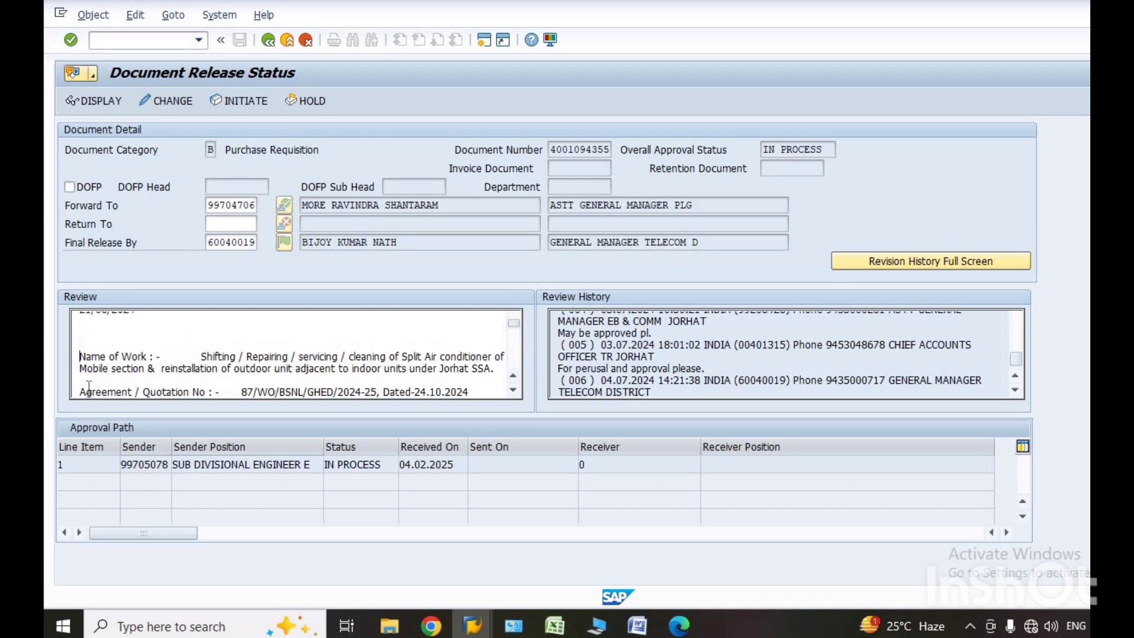
scroll(92, 388, down, 3)
scroll(92, 388, down, 1)
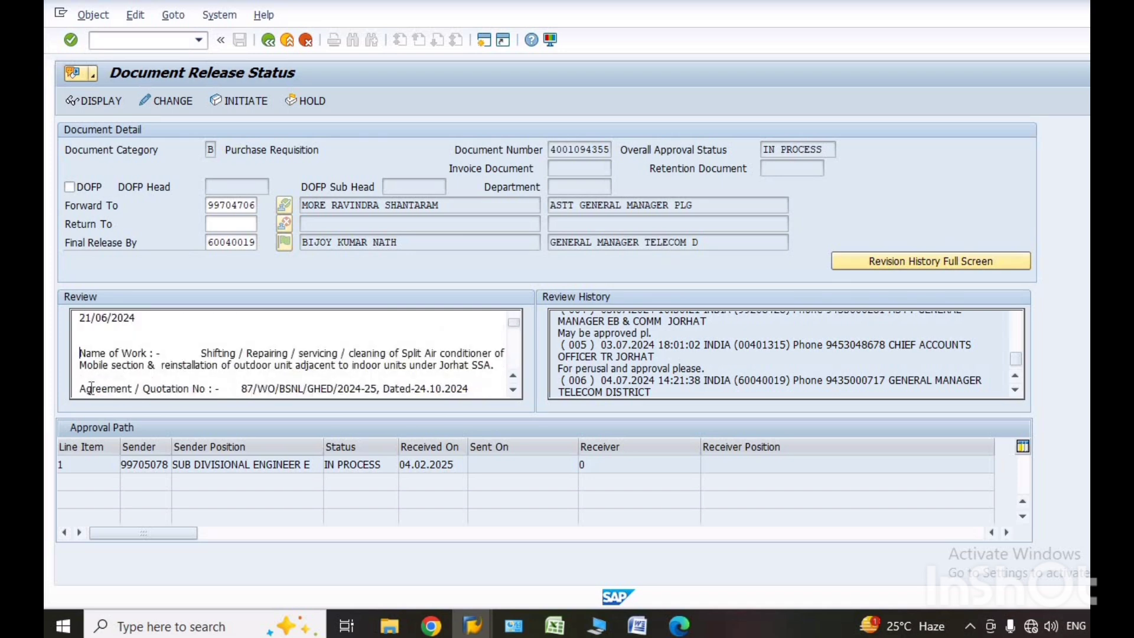
scroll(92, 388, down, 1)
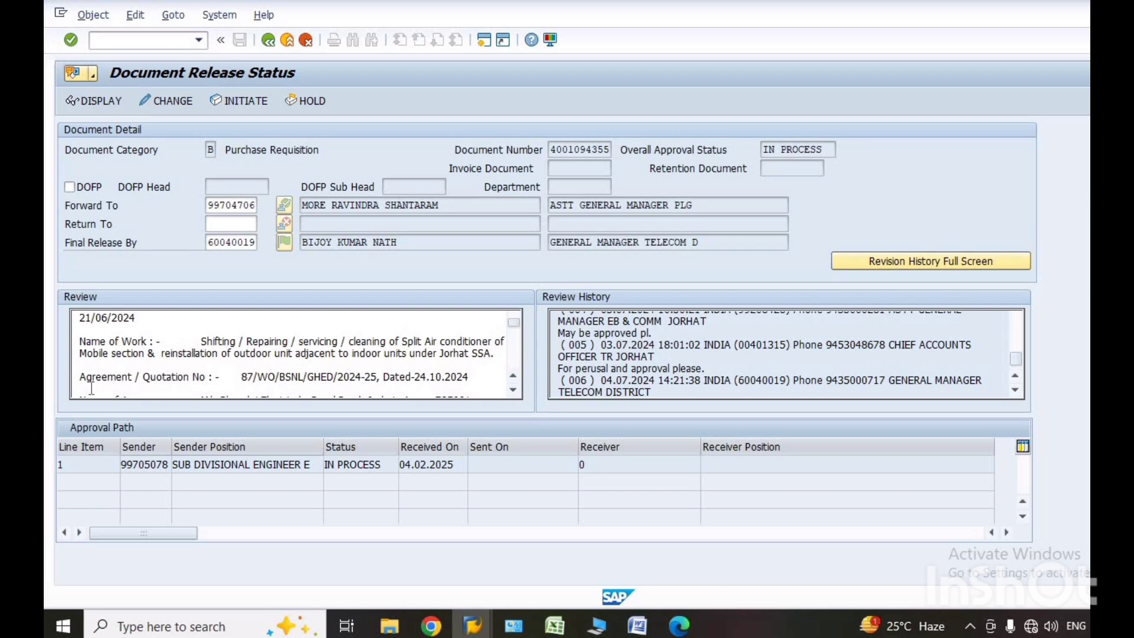
scroll(154, 367, up, 2)
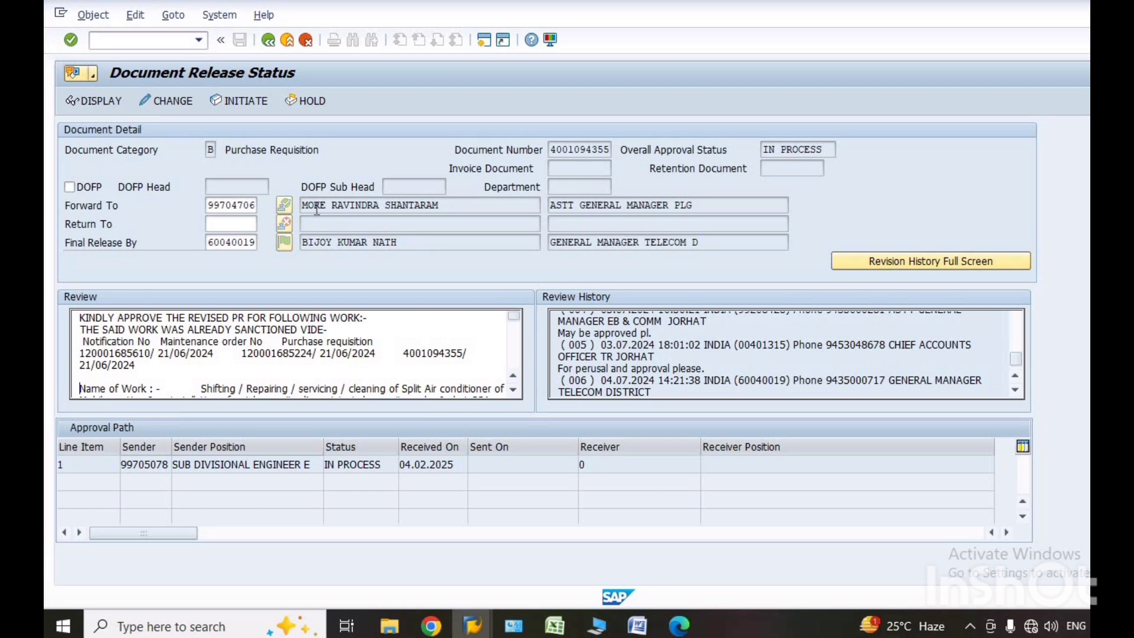
click(236, 101)
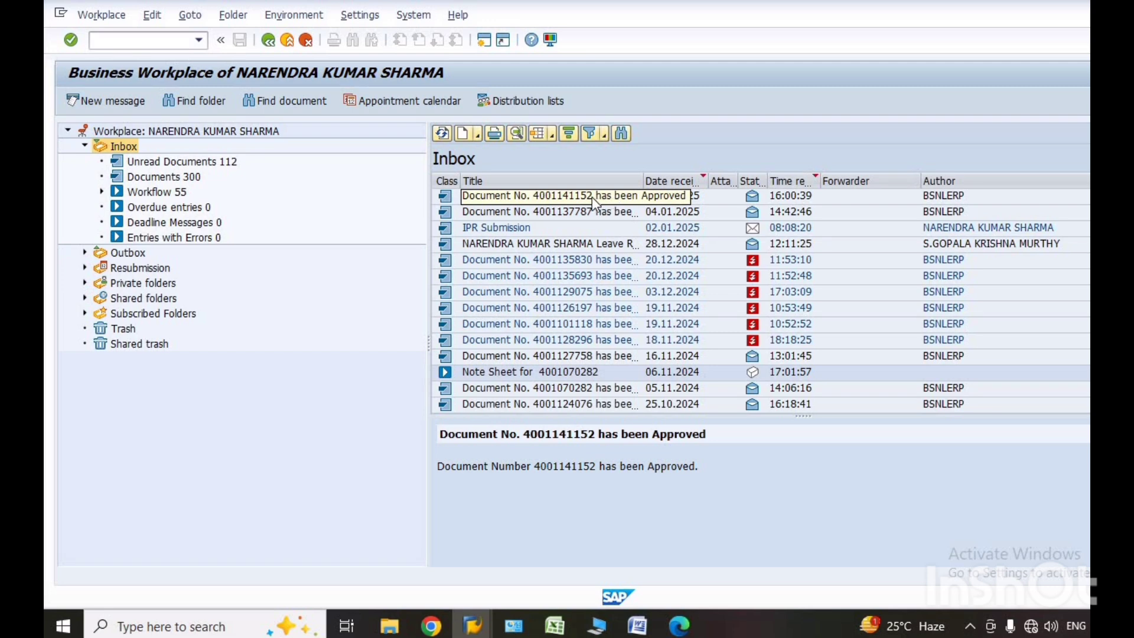
Open Document Release Status with transaction /nzmmp_rel and set the Document Category to B Purchase Requisition.
click(200, 40)
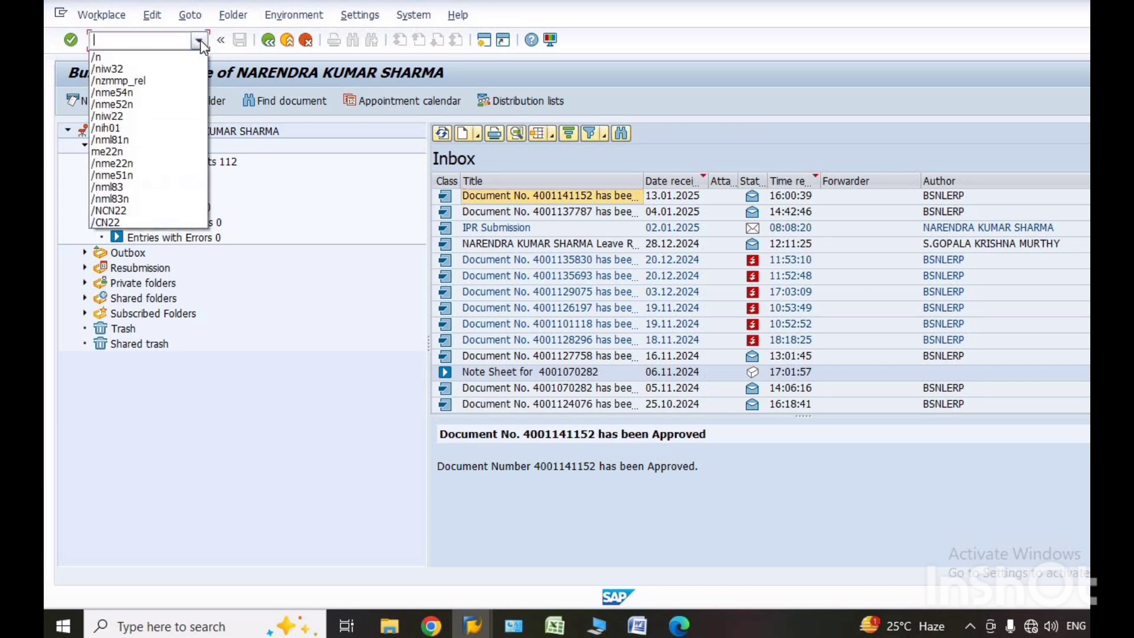
click(107, 80)
click(71, 40)
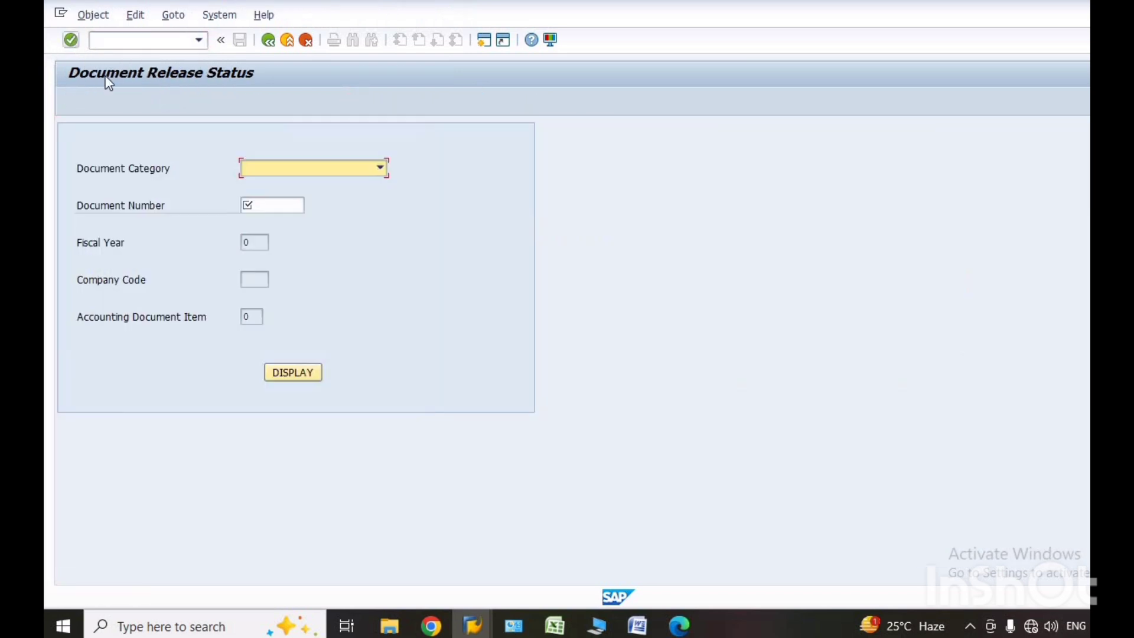
click(380, 168)
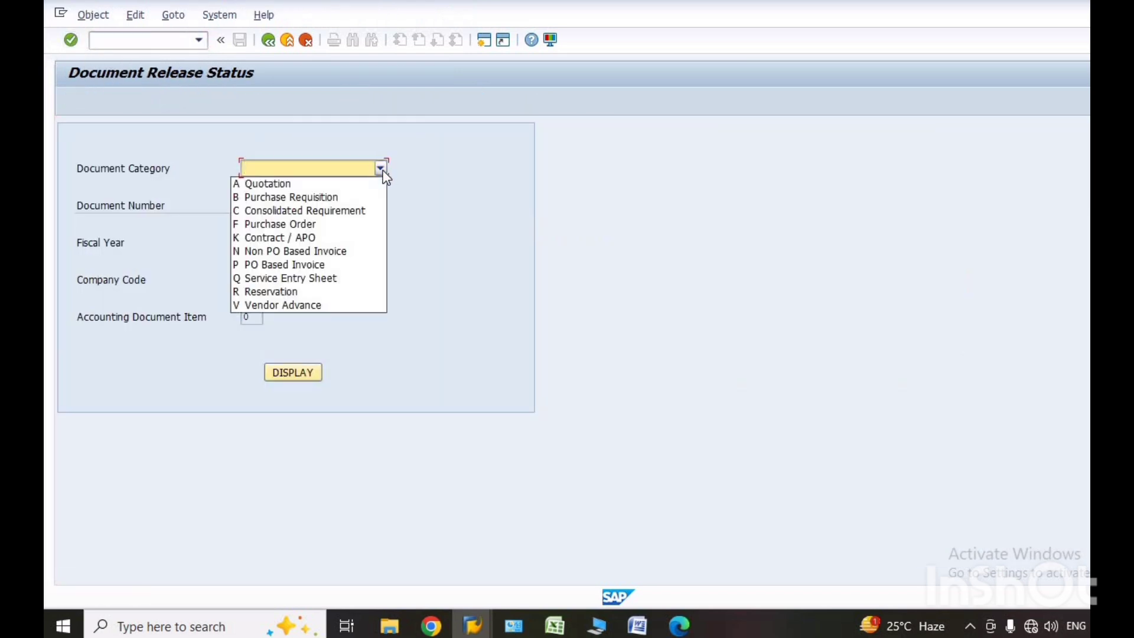
click(331, 201)
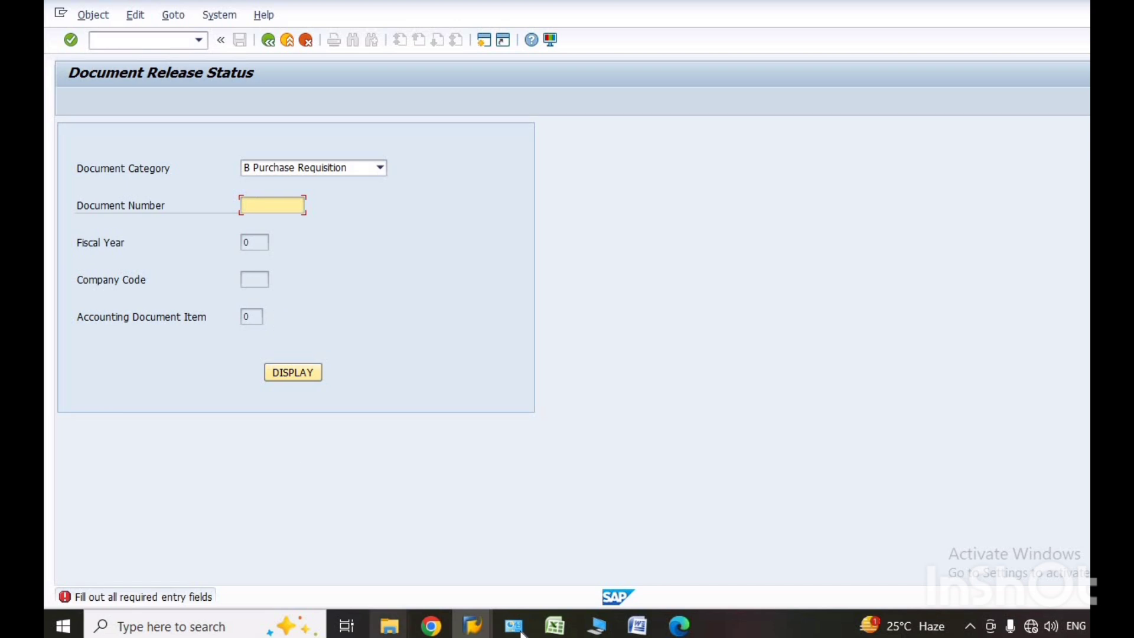
Switch to the sanction register workbook in Excel and copy only the requisition number from the Purchase requisition cell in row 60.
mouse_move(554, 633)
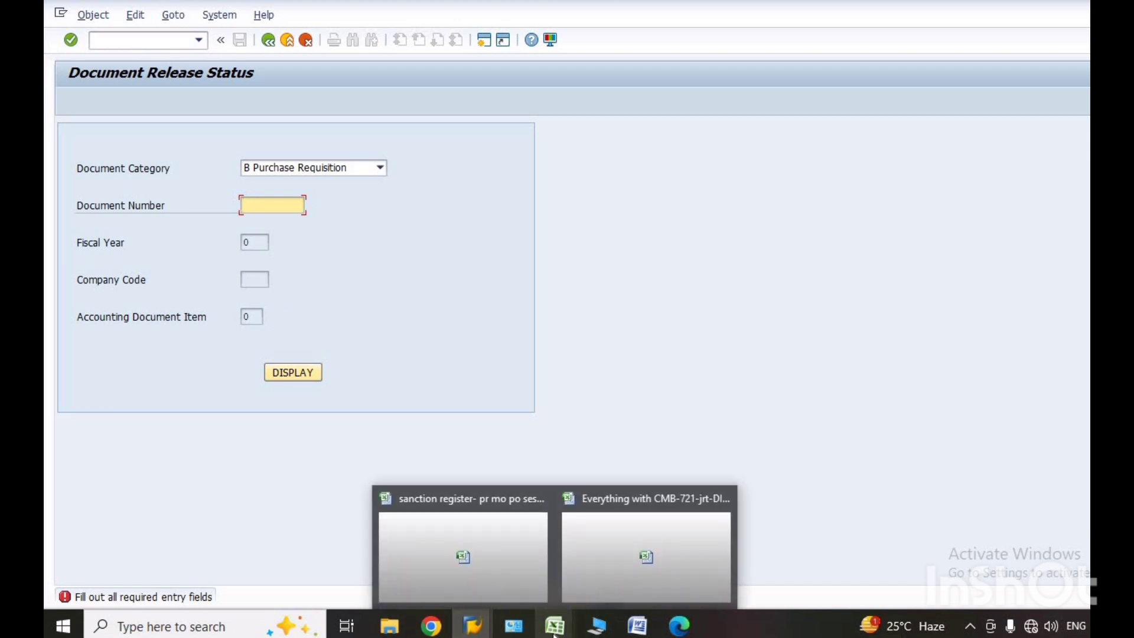
click(617, 576)
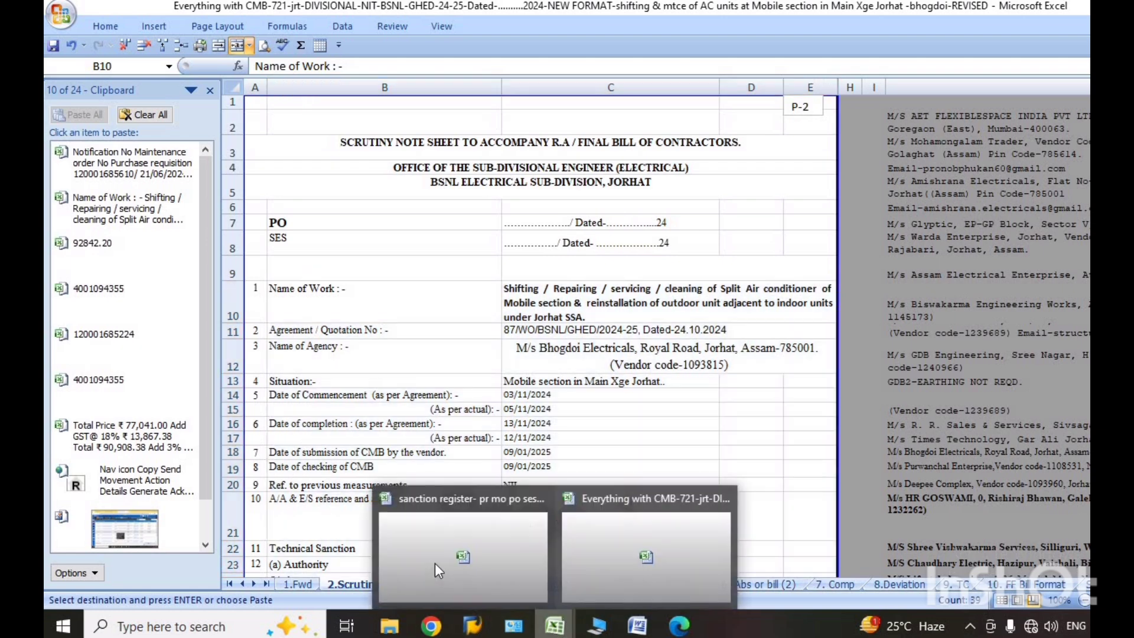
click(444, 557)
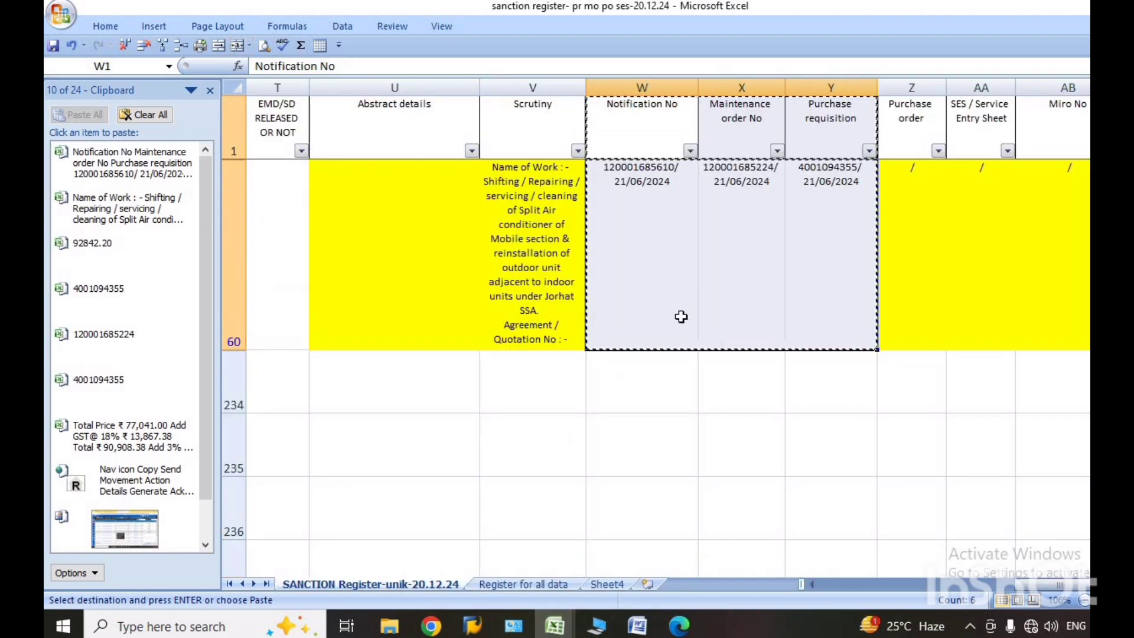
double_click(798, 167)
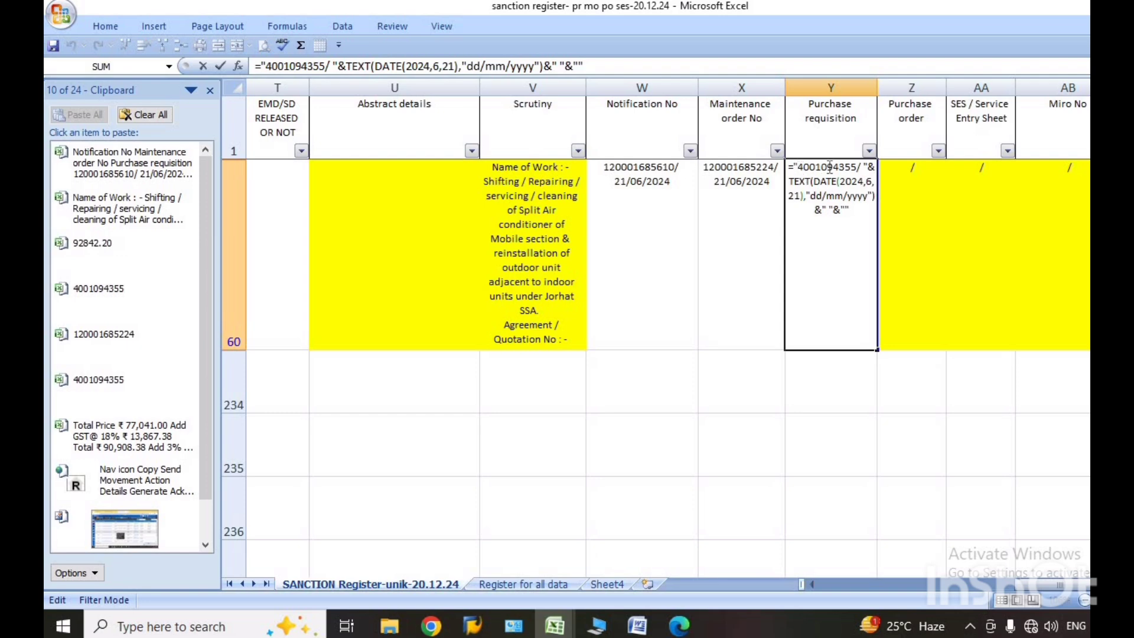
drag(798, 168, 858, 168)
right_click(821, 170)
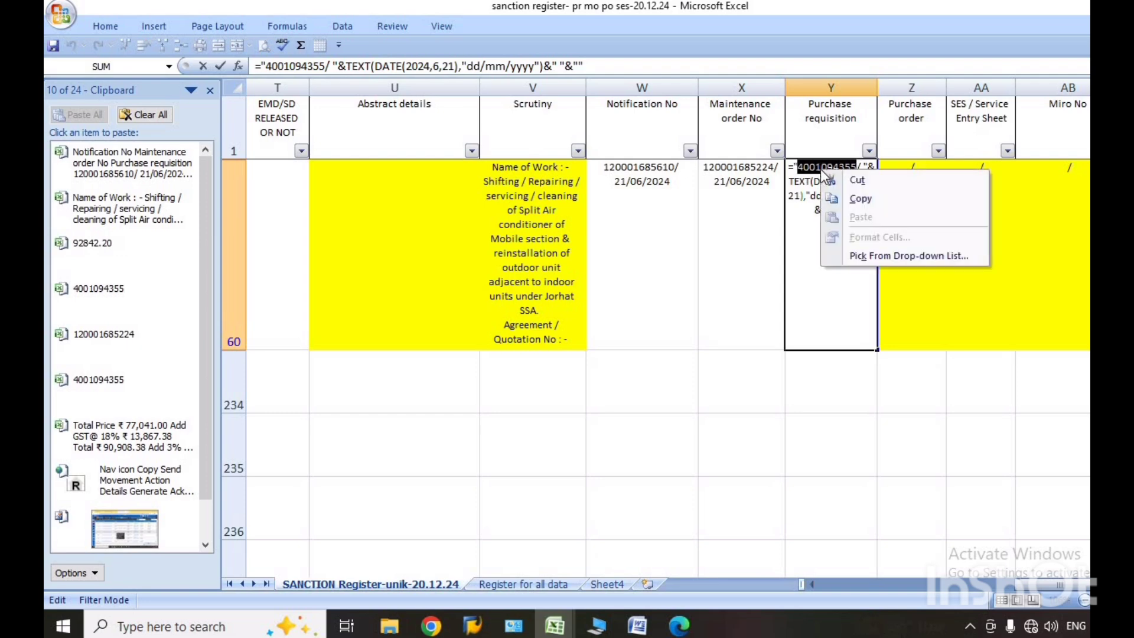
click(868, 201)
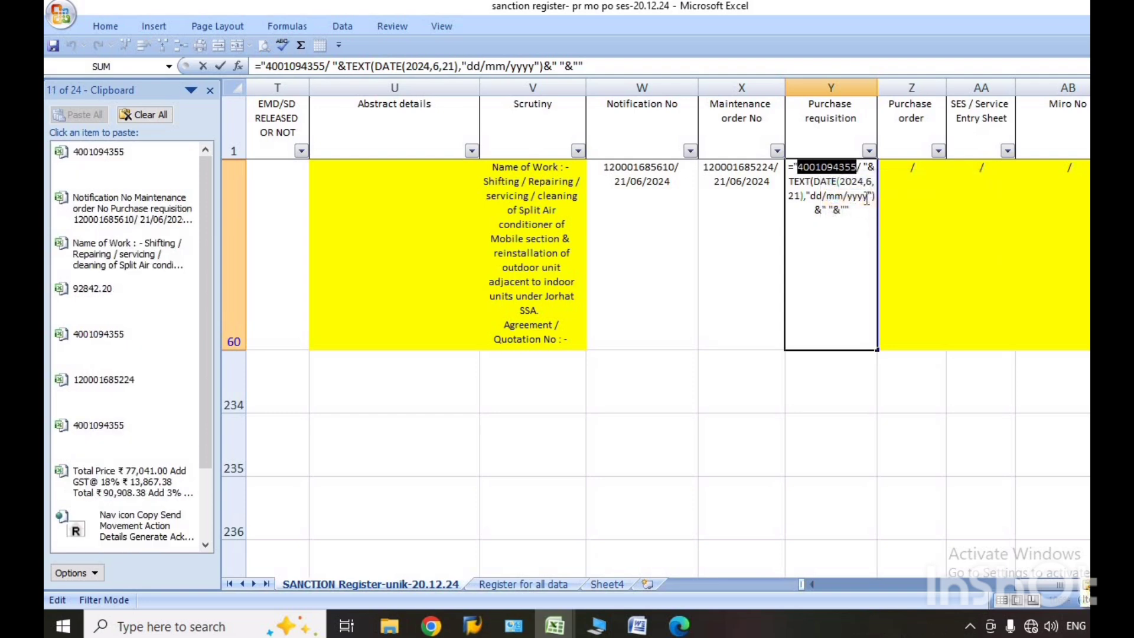
key(Return)
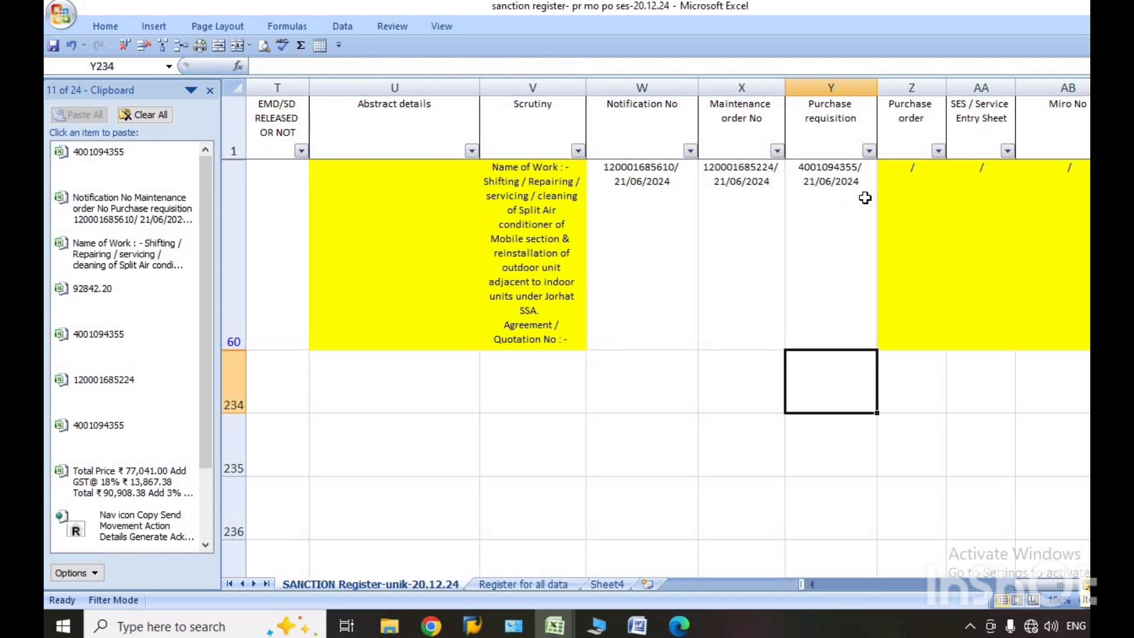
Switch back to SAP's Document Release Status window and select B Purchase Requisition as the Document Category.
mouse_move(475, 632)
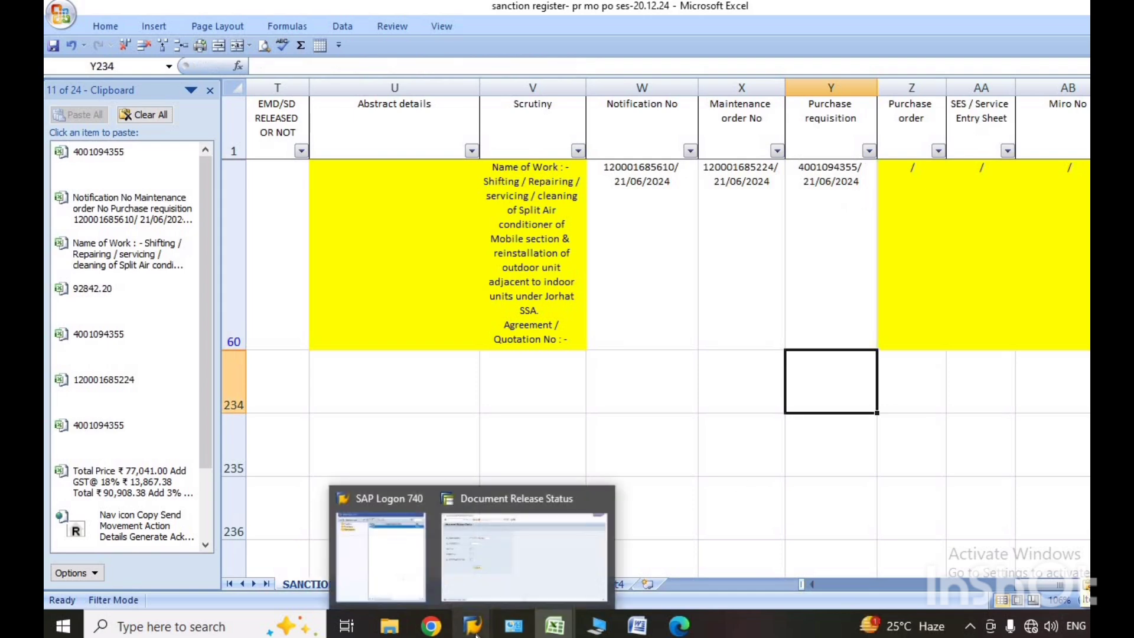
click(480, 567)
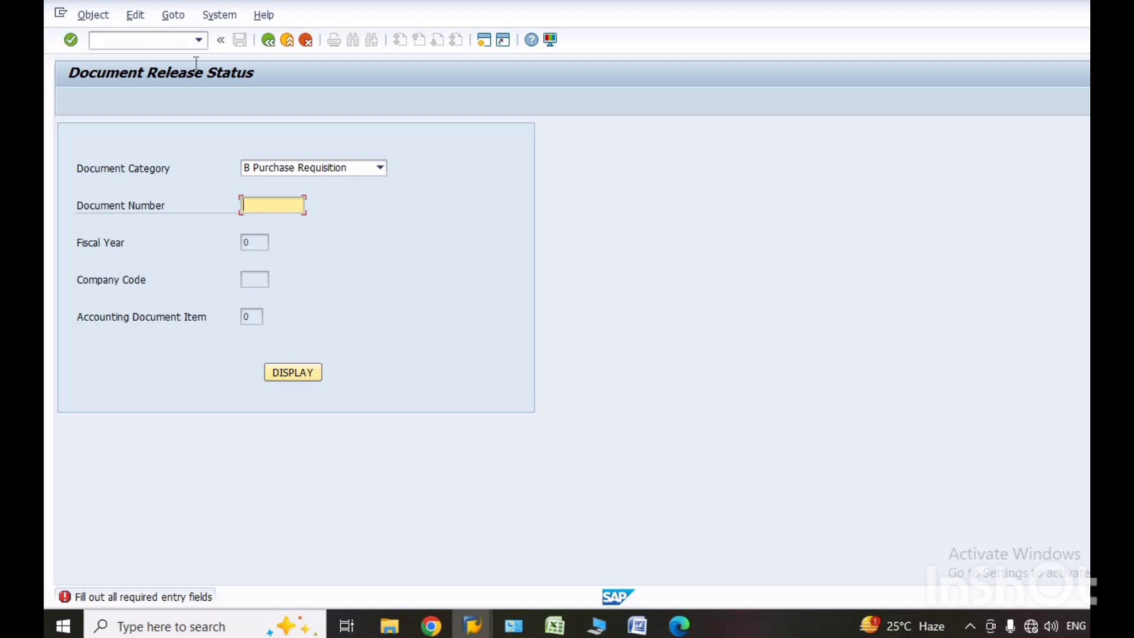
click(198, 40)
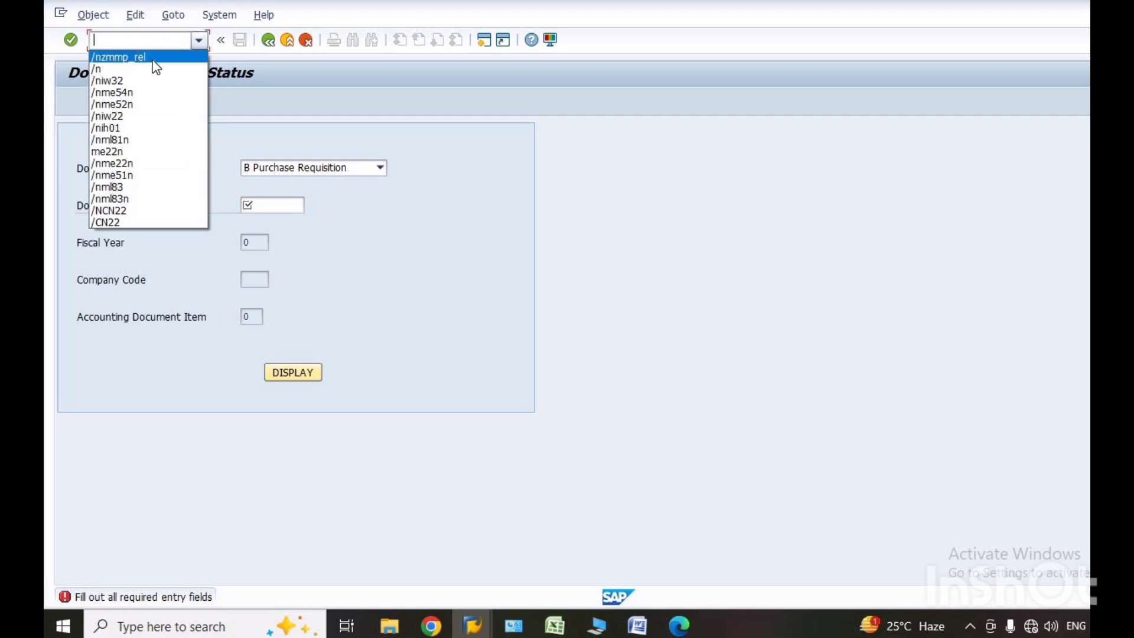
click(365, 238)
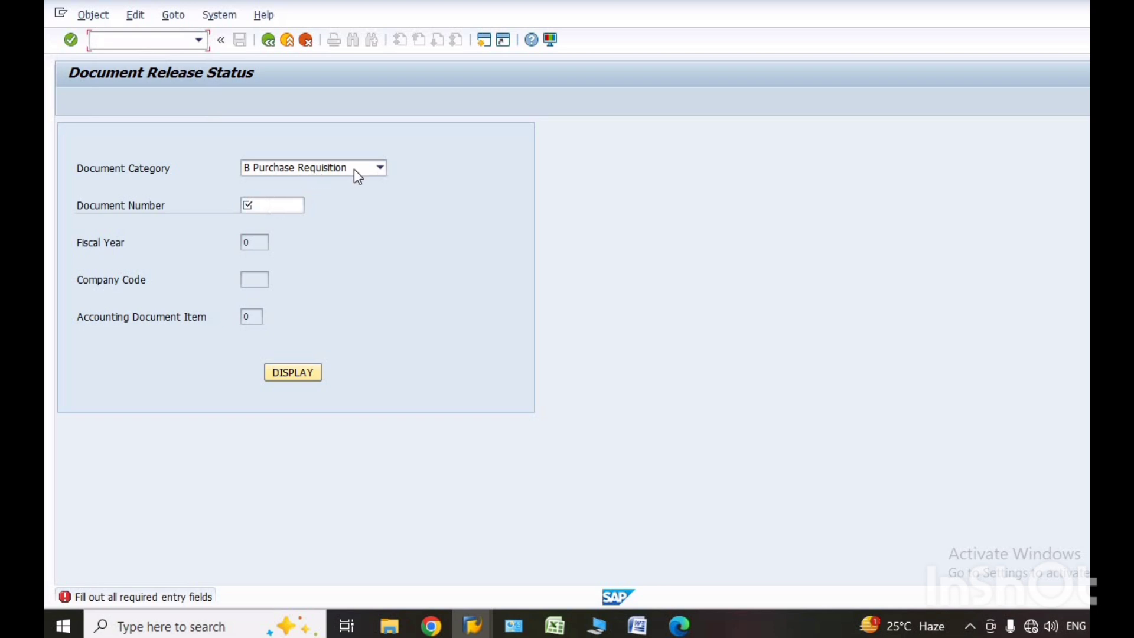
click(381, 168)
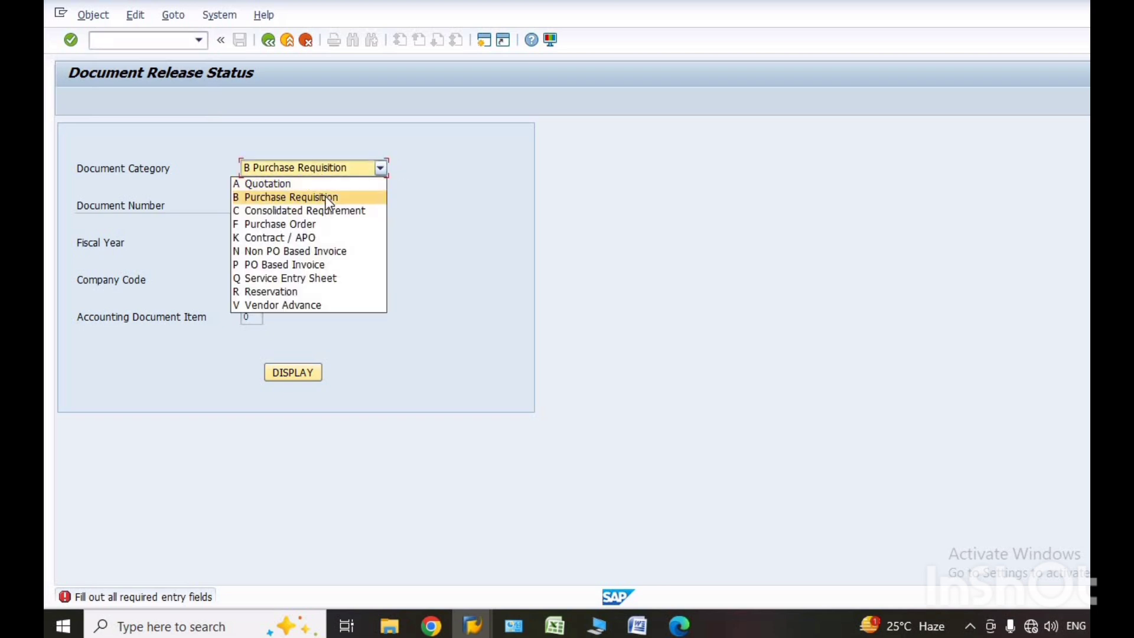
click(328, 199)
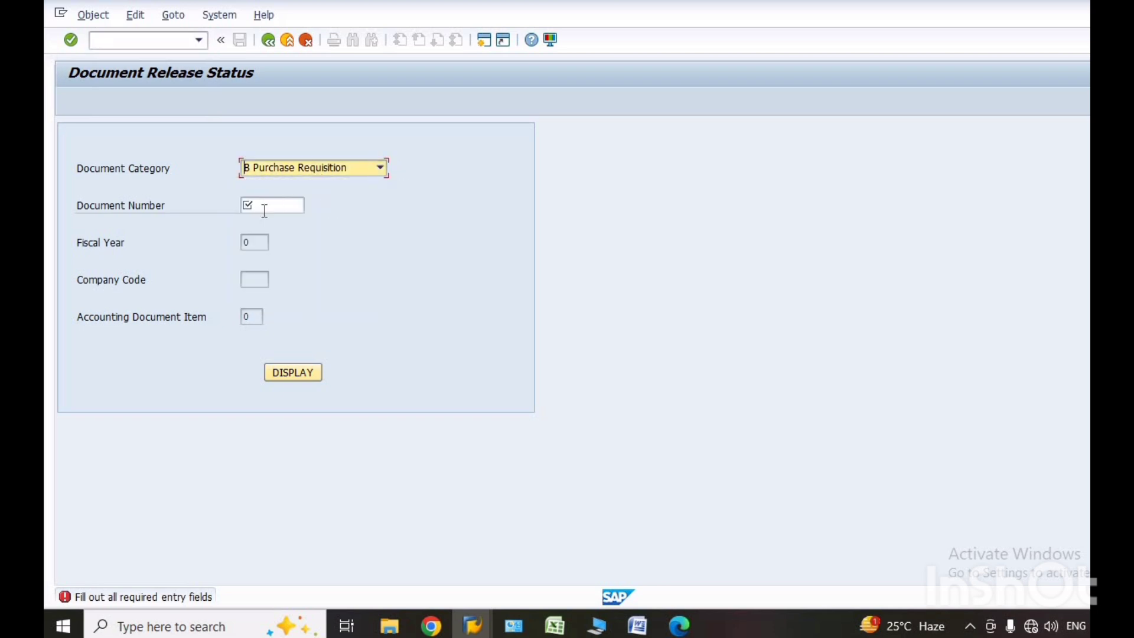
Paste the copied requisition number as the Document Number and display the purchase requisition's release status.
click(266, 205)
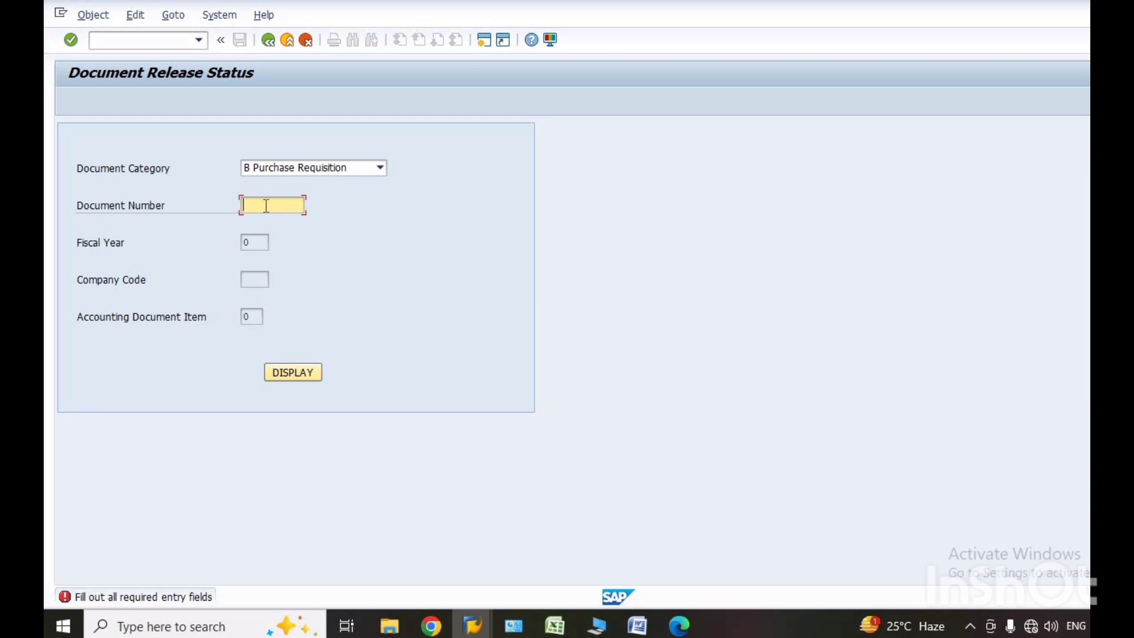
key(ctrl+v)
click(293, 373)
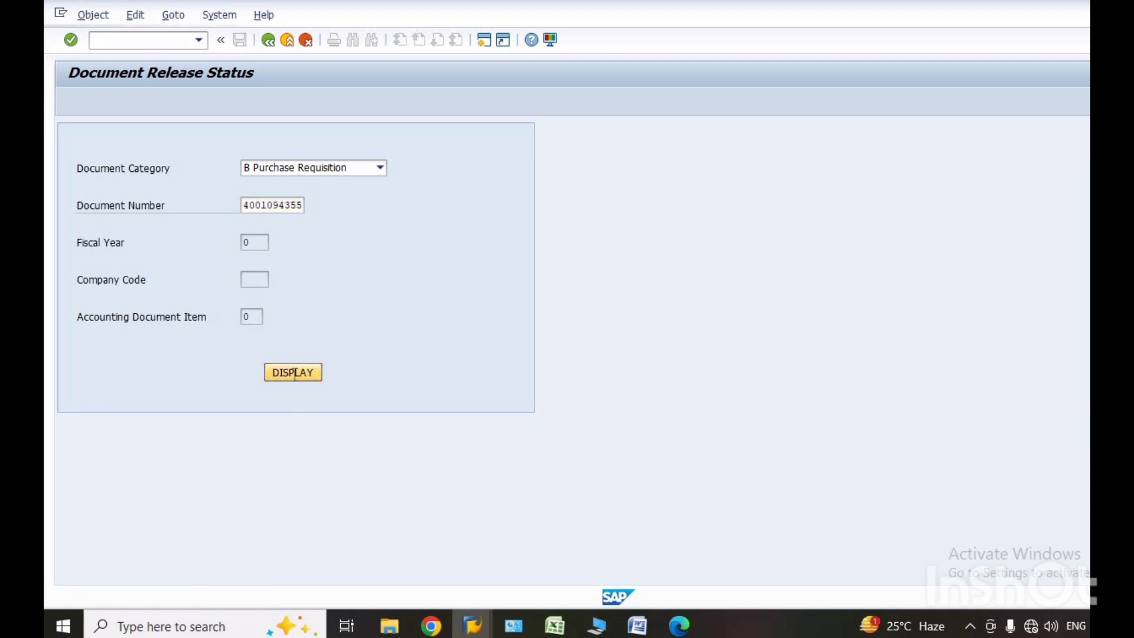